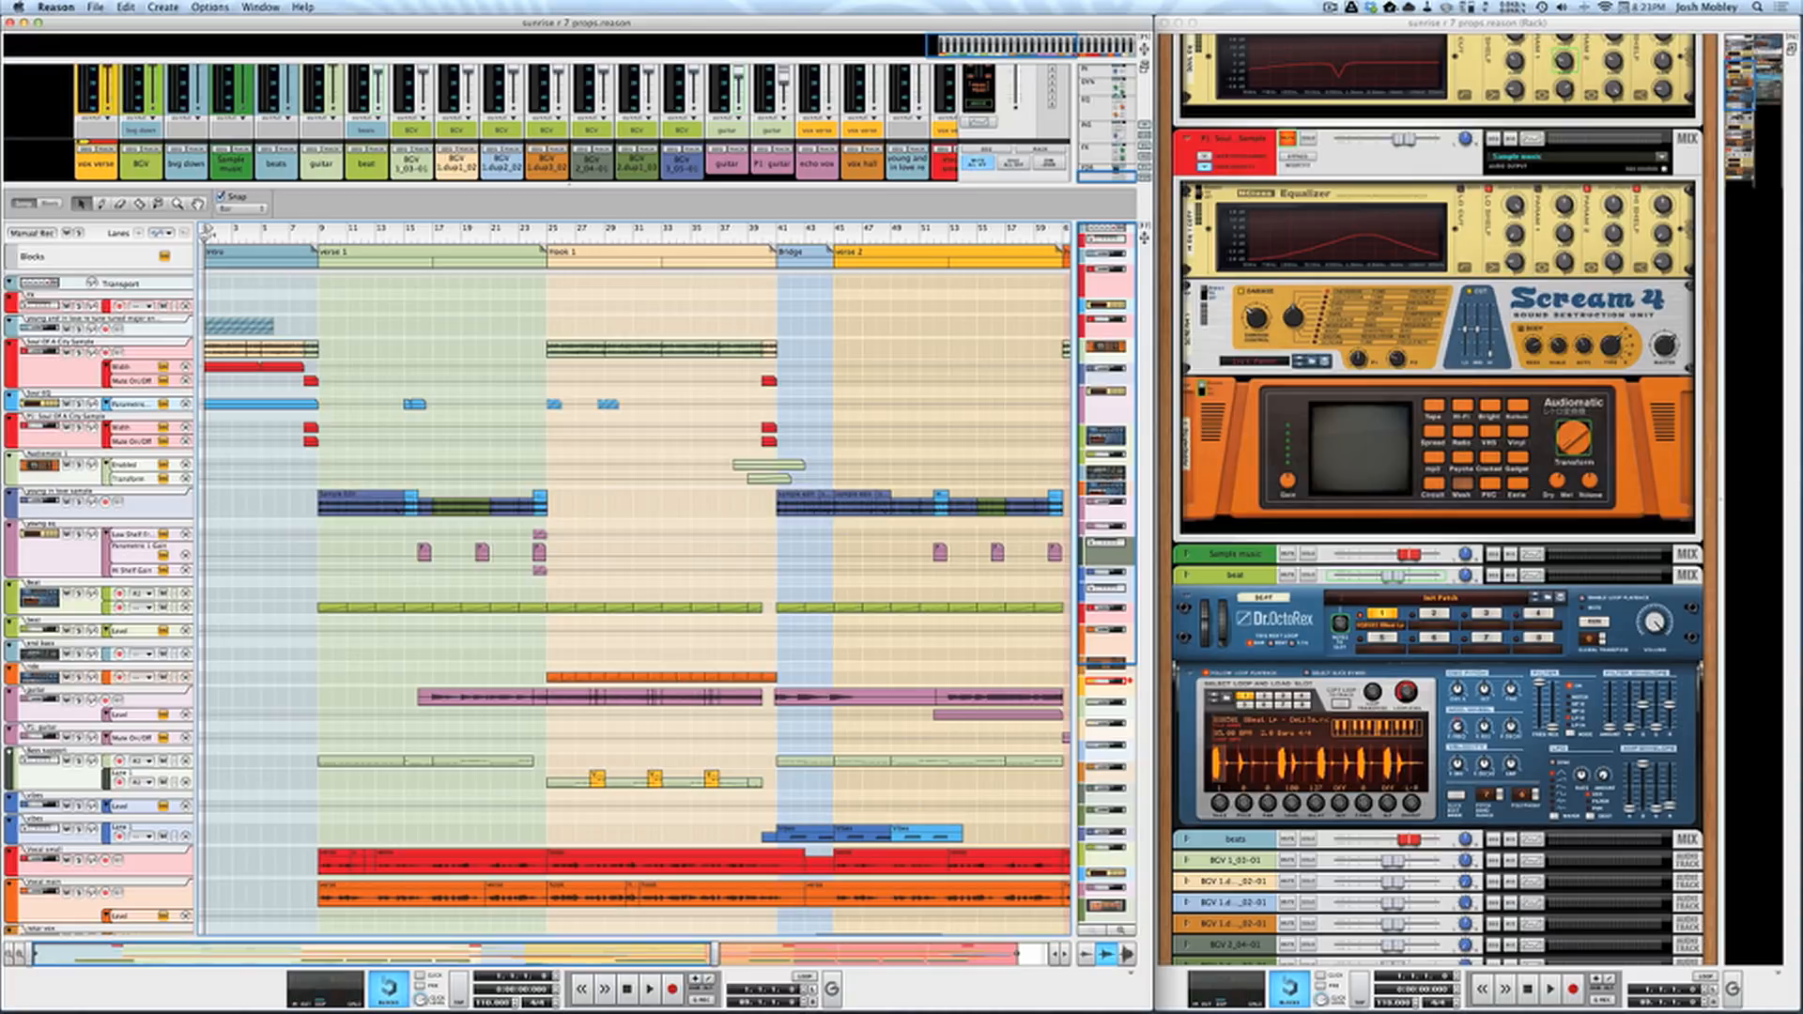
Play the song, enlarge the mixer area above the sequencer, and look through the arrangement's tracks.
key("space")
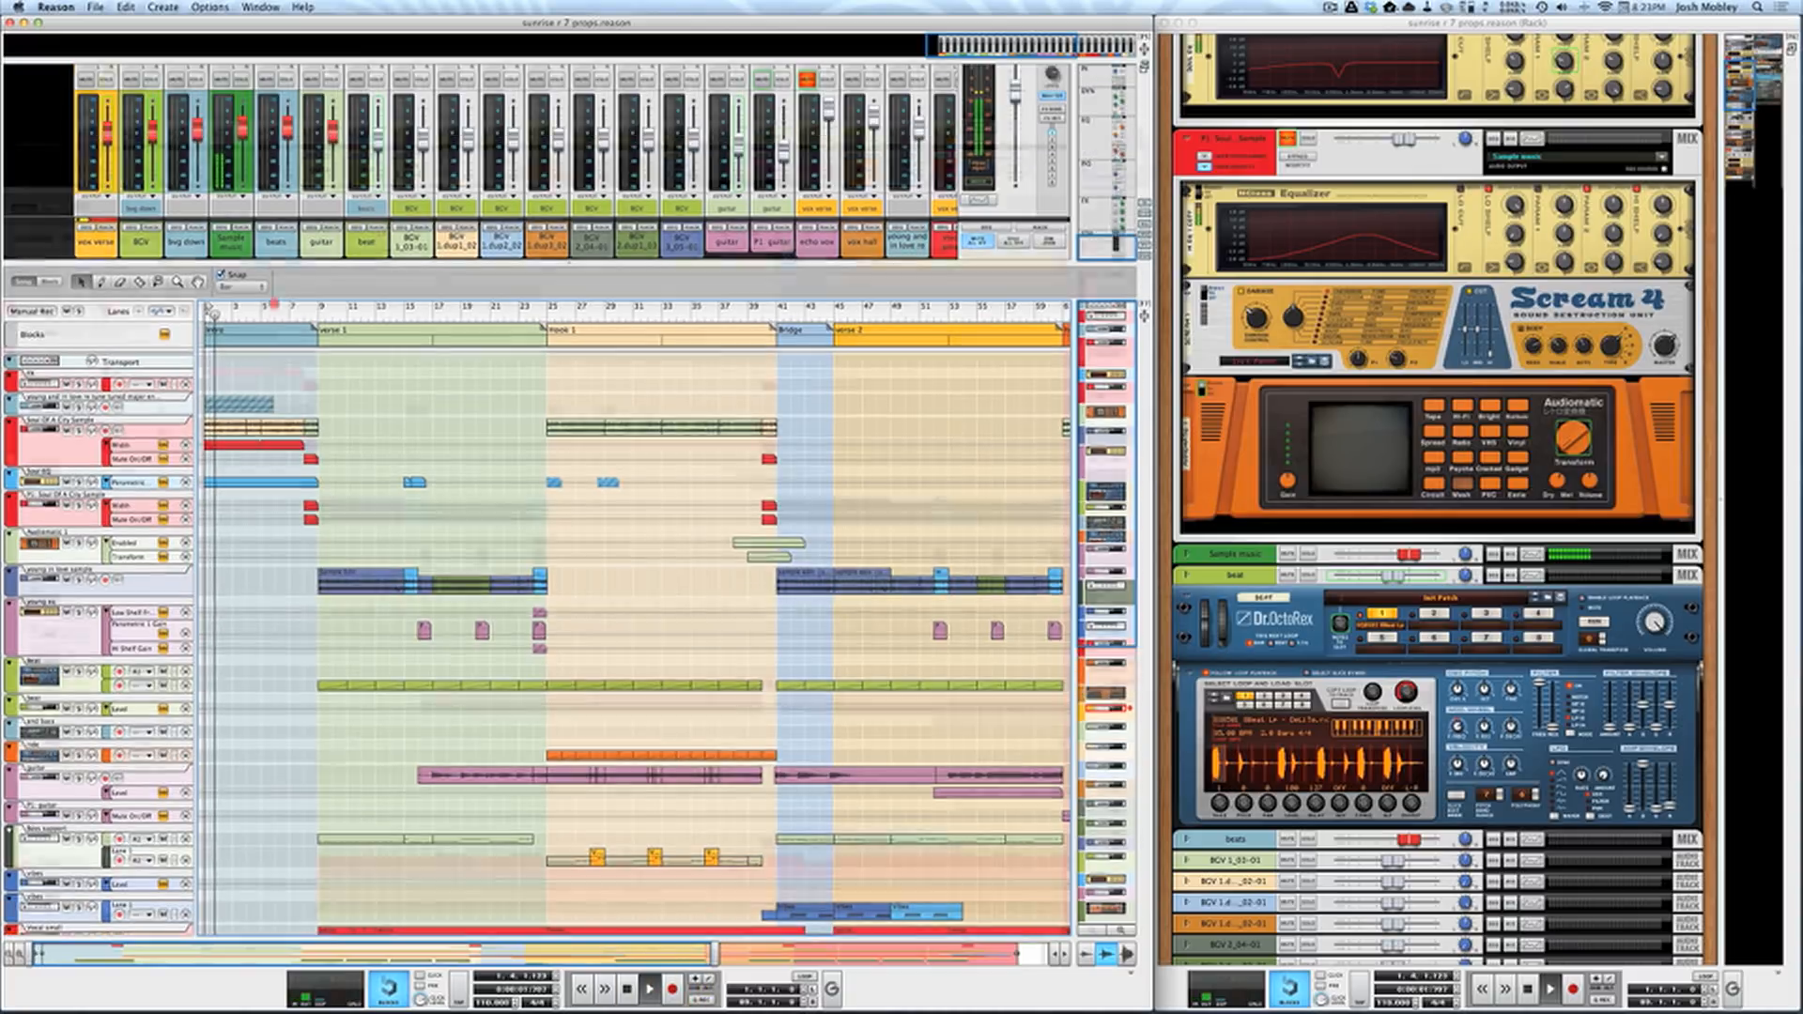
left_click_drag(274, 303, 273, 366)
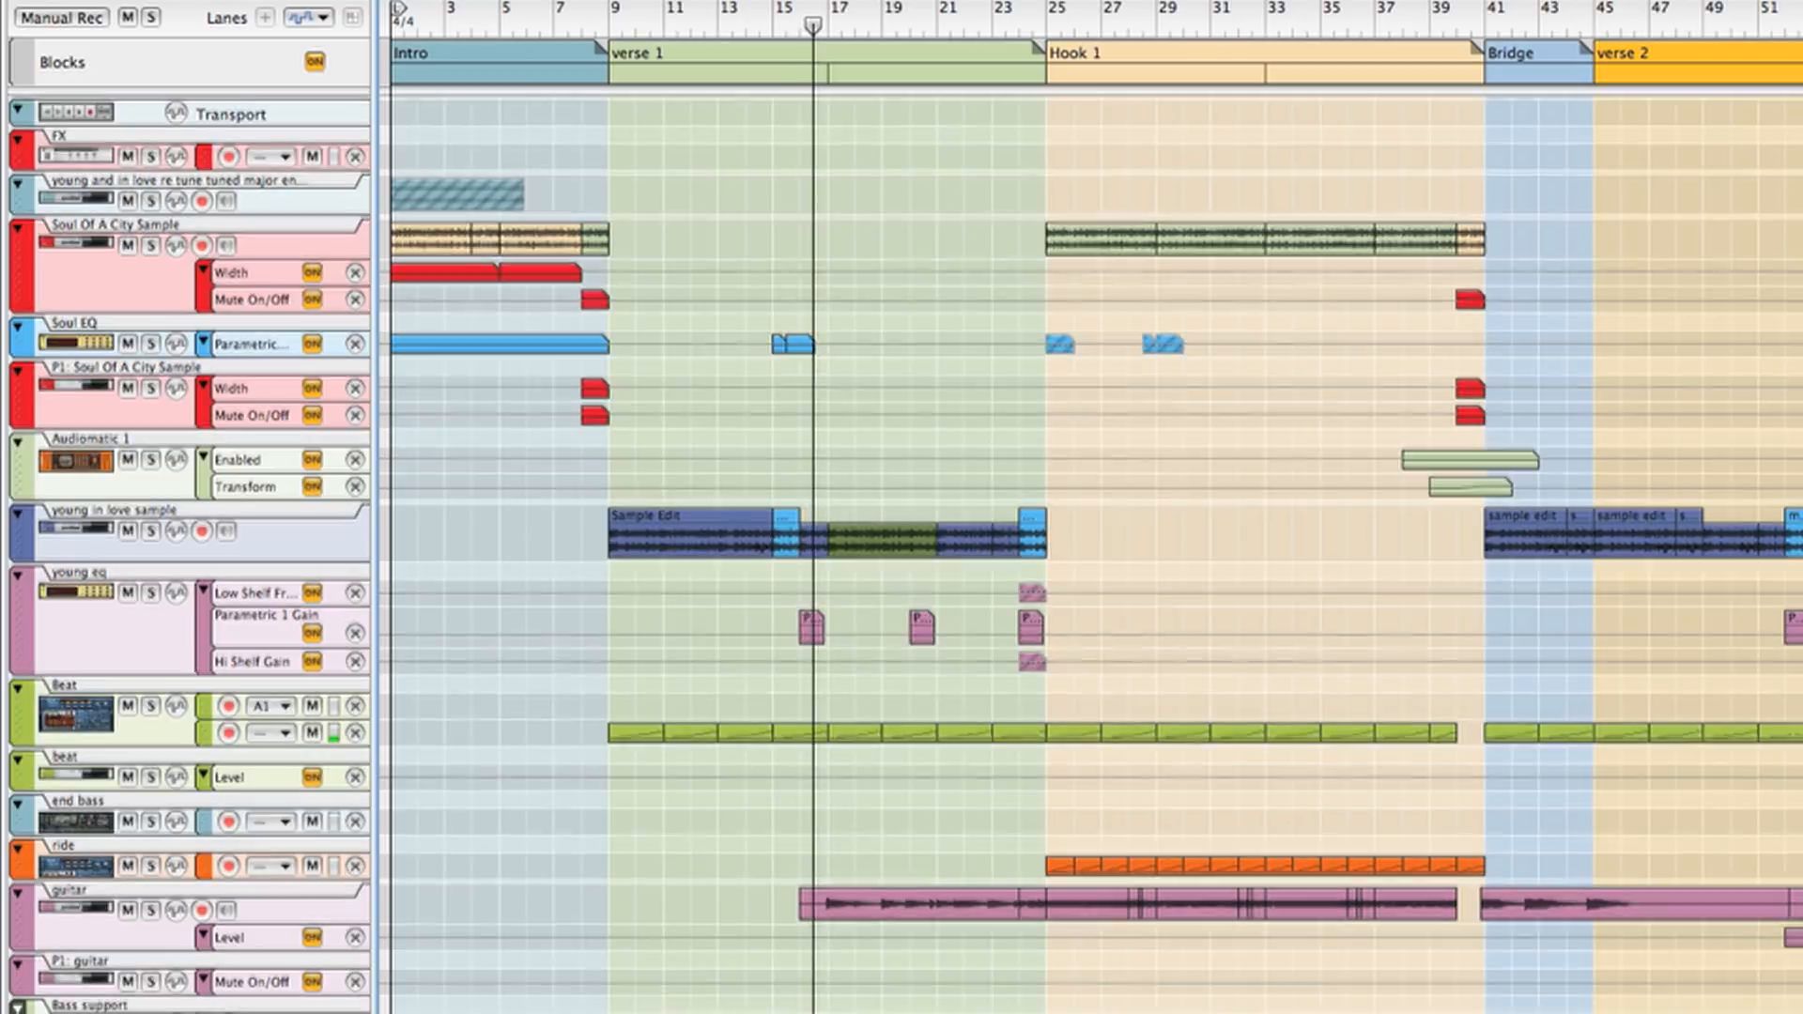
scroll(1089, 554, "down", 20)
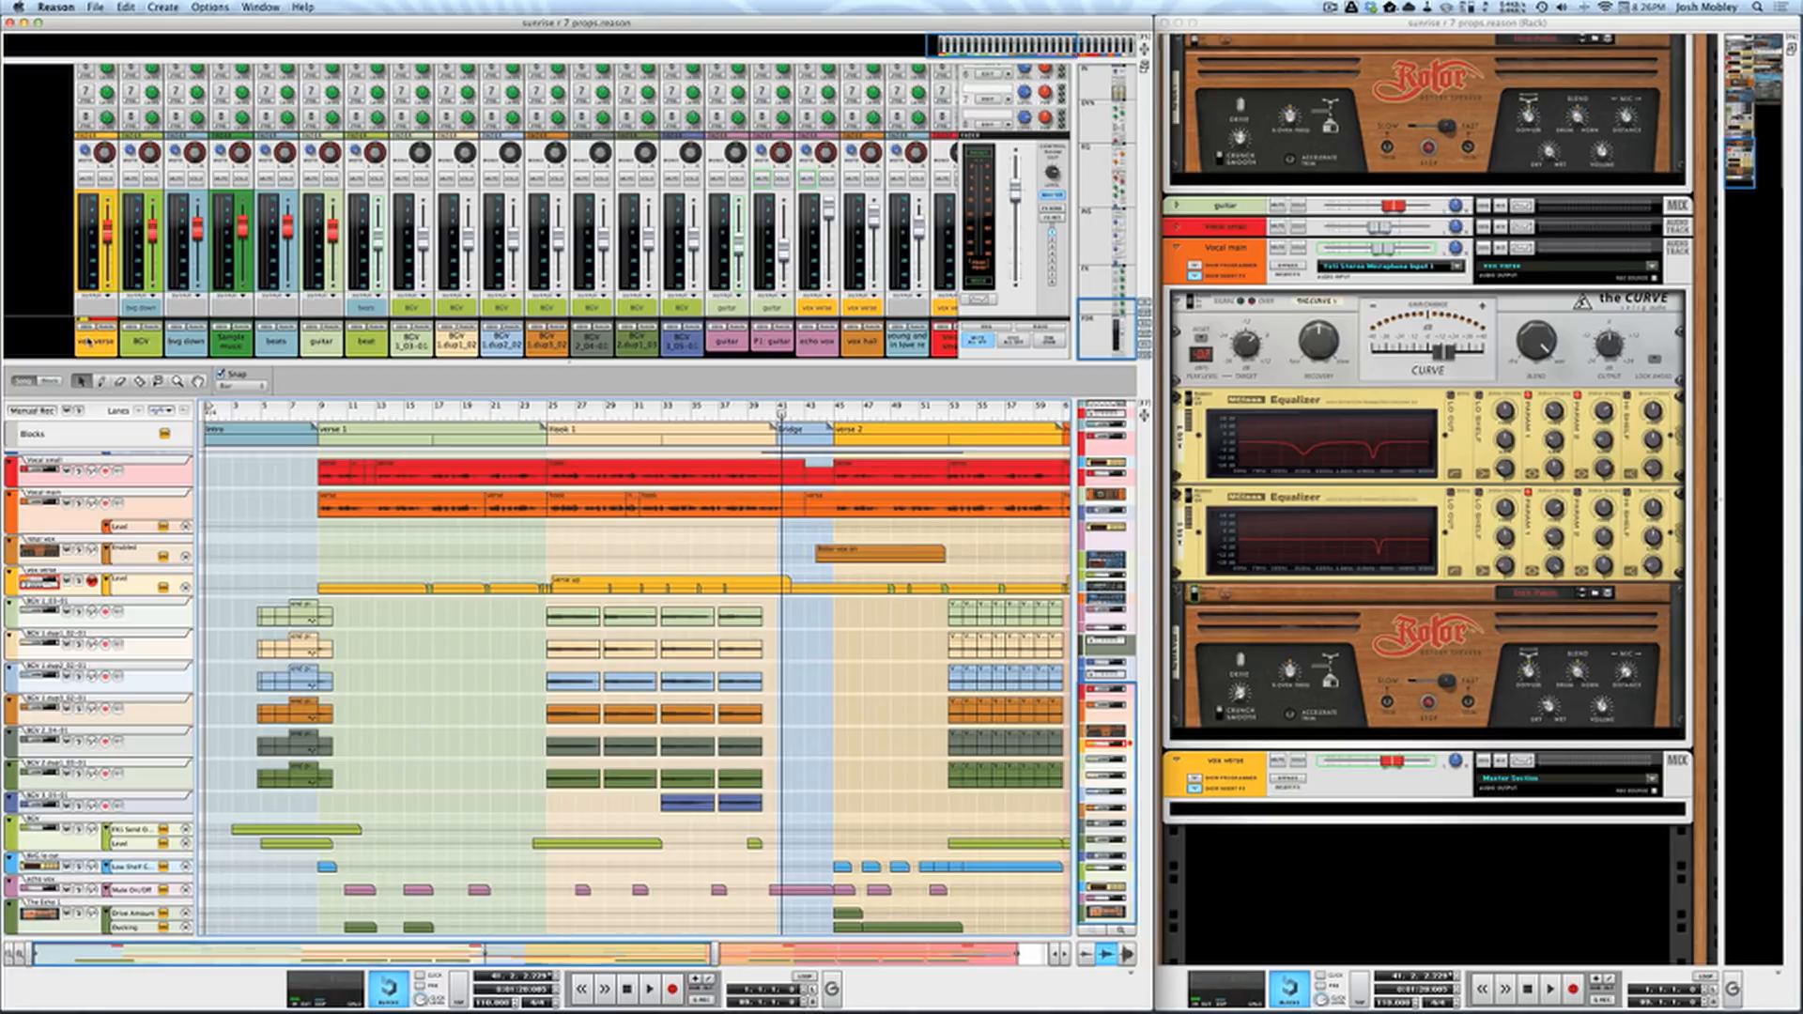
Solo the BGV bus channel in the mixer.
scroll(587, 254, "right", 5)
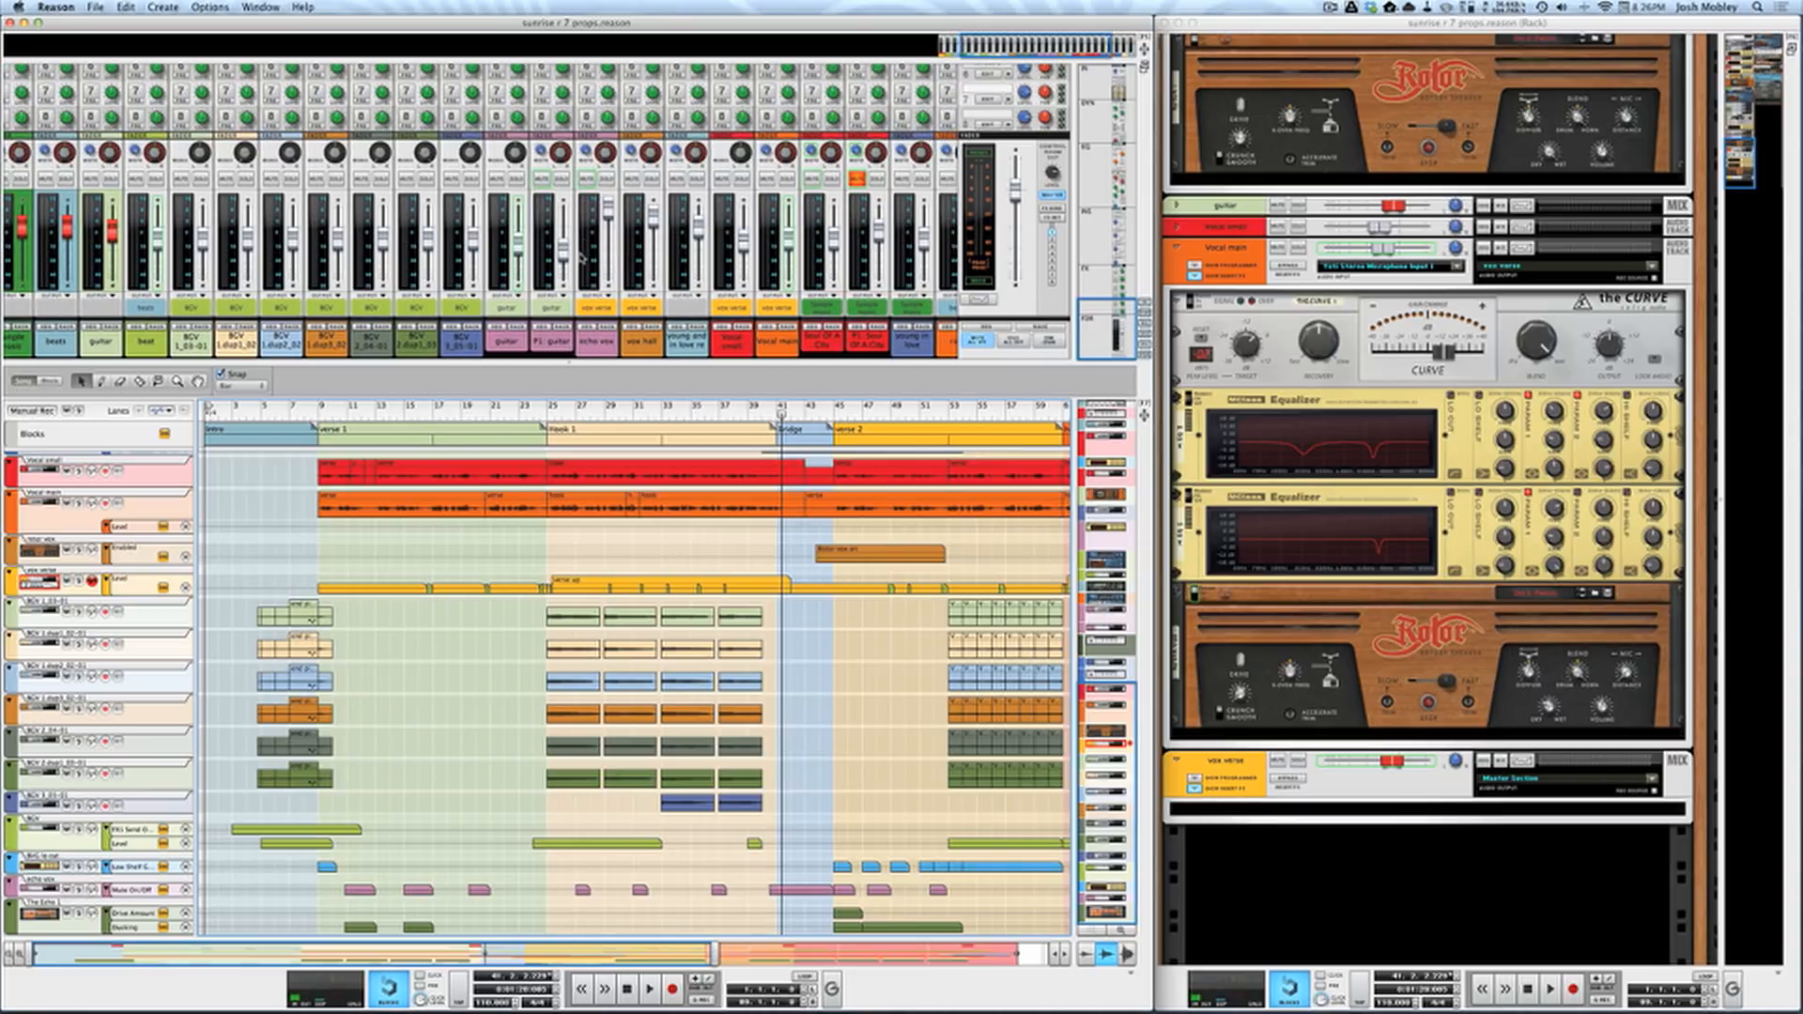
scroll(582, 258, "left", 1)
scroll(581, 258, "left", 3)
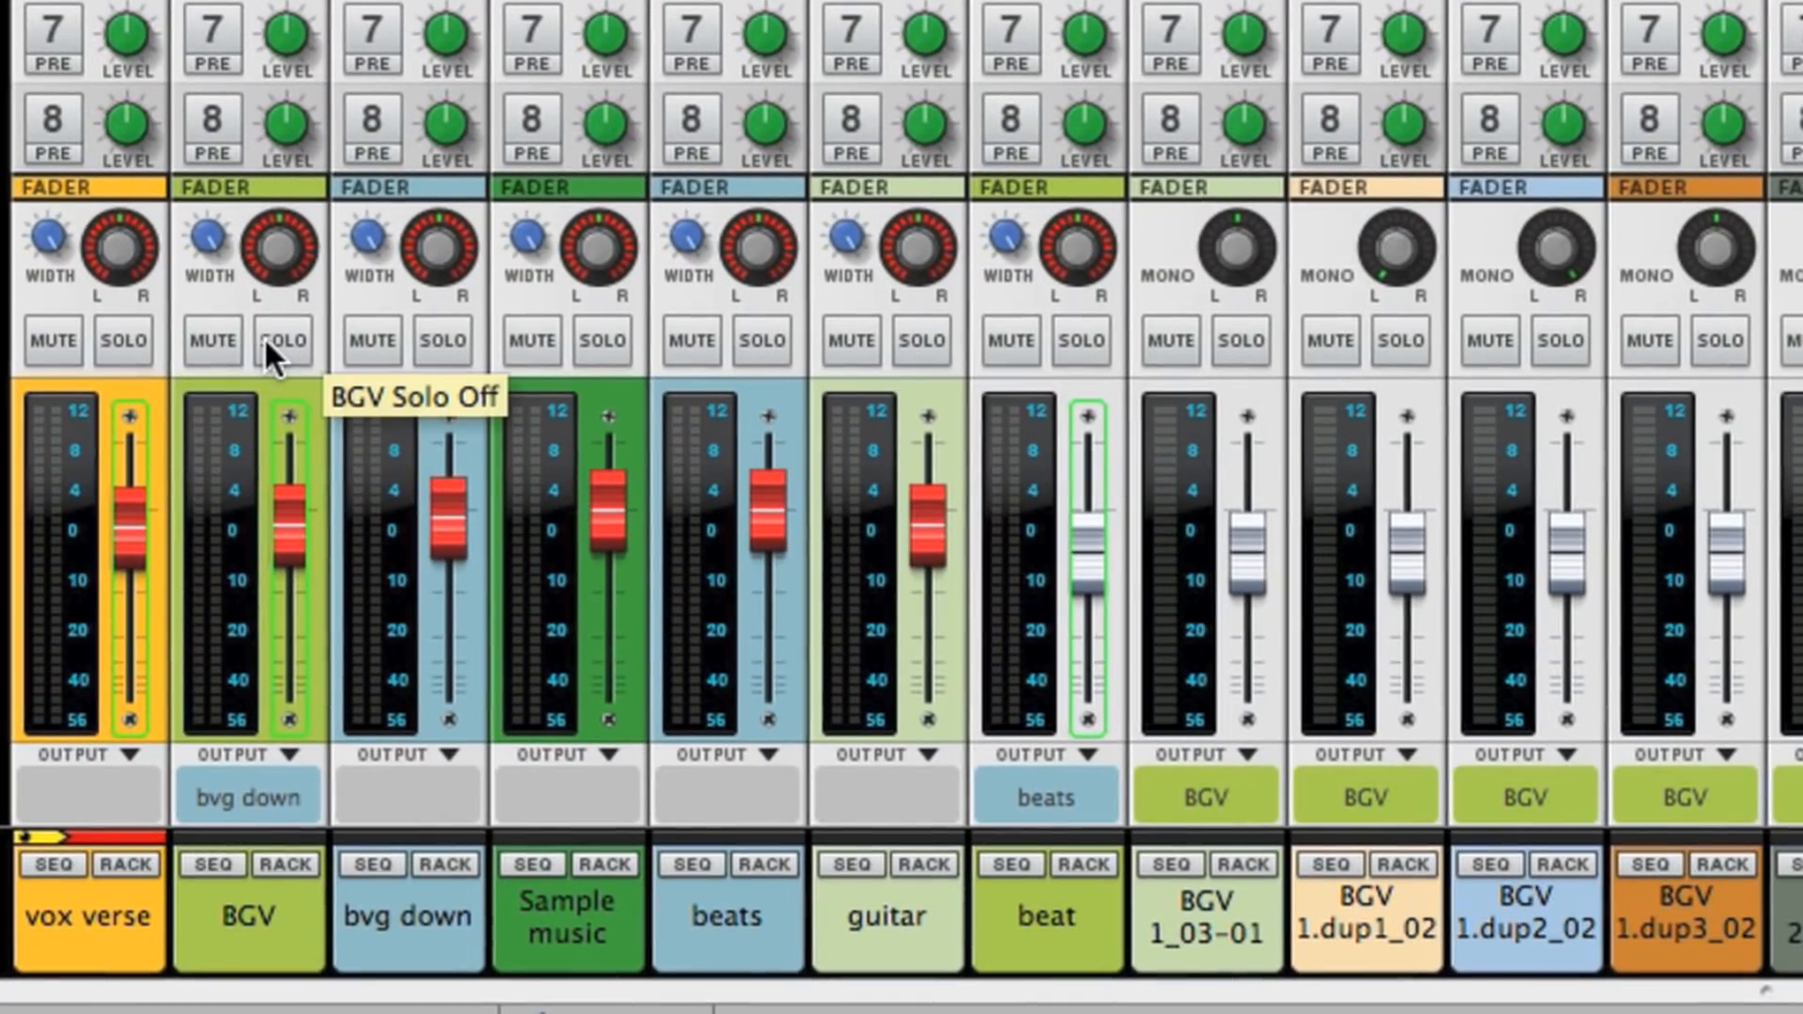
left_click(264, 340)
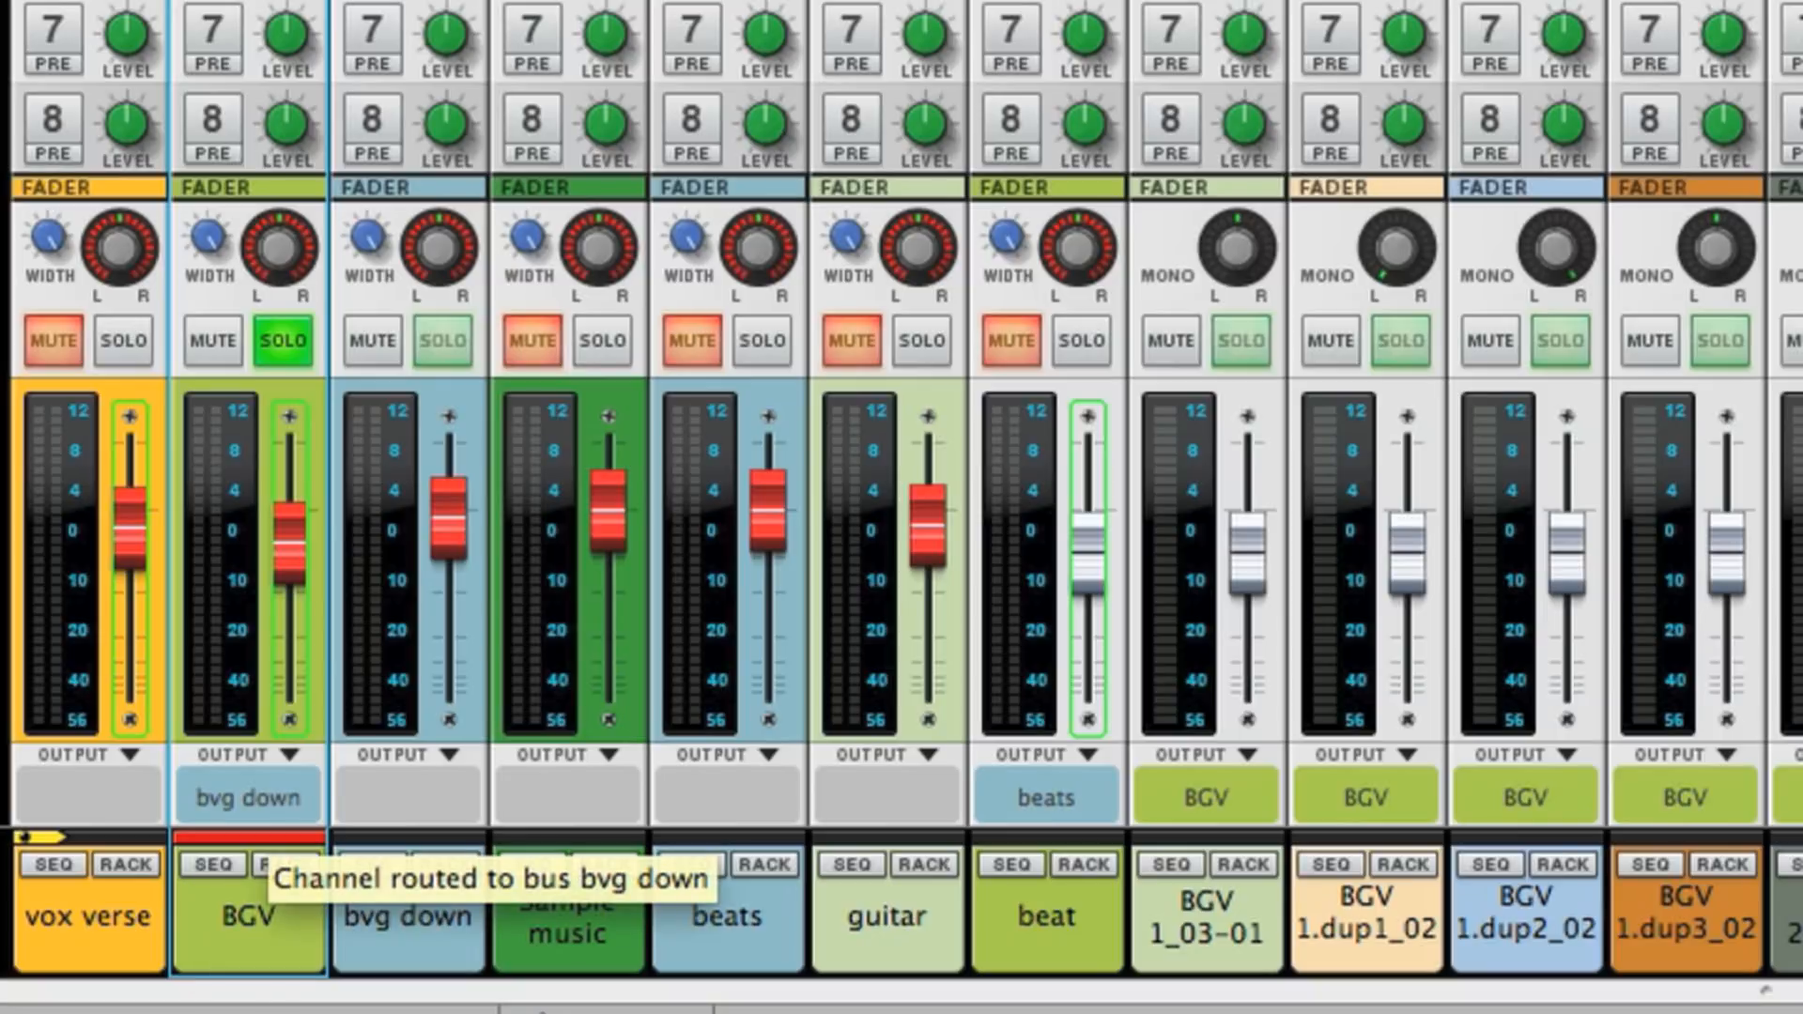
Review the output bus choices for the BGV channel and keep it routed to bvg down.
left_click(248, 798)
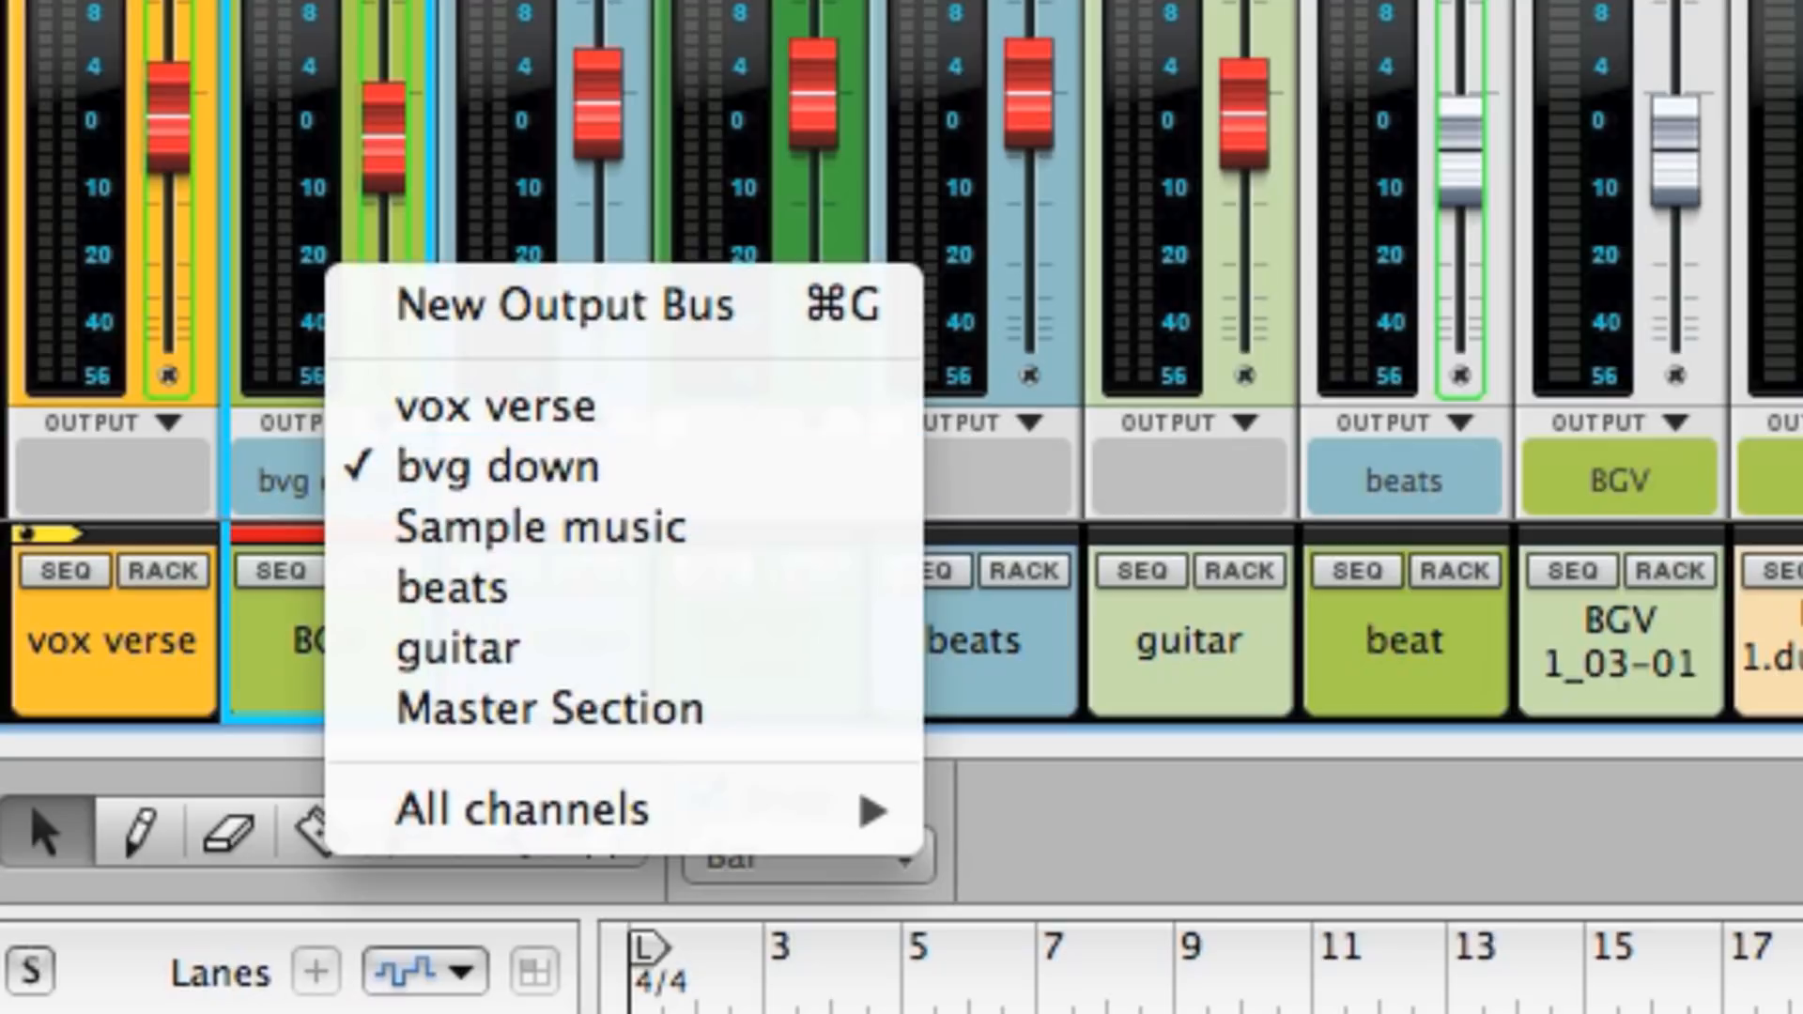
left_click(273, 638)
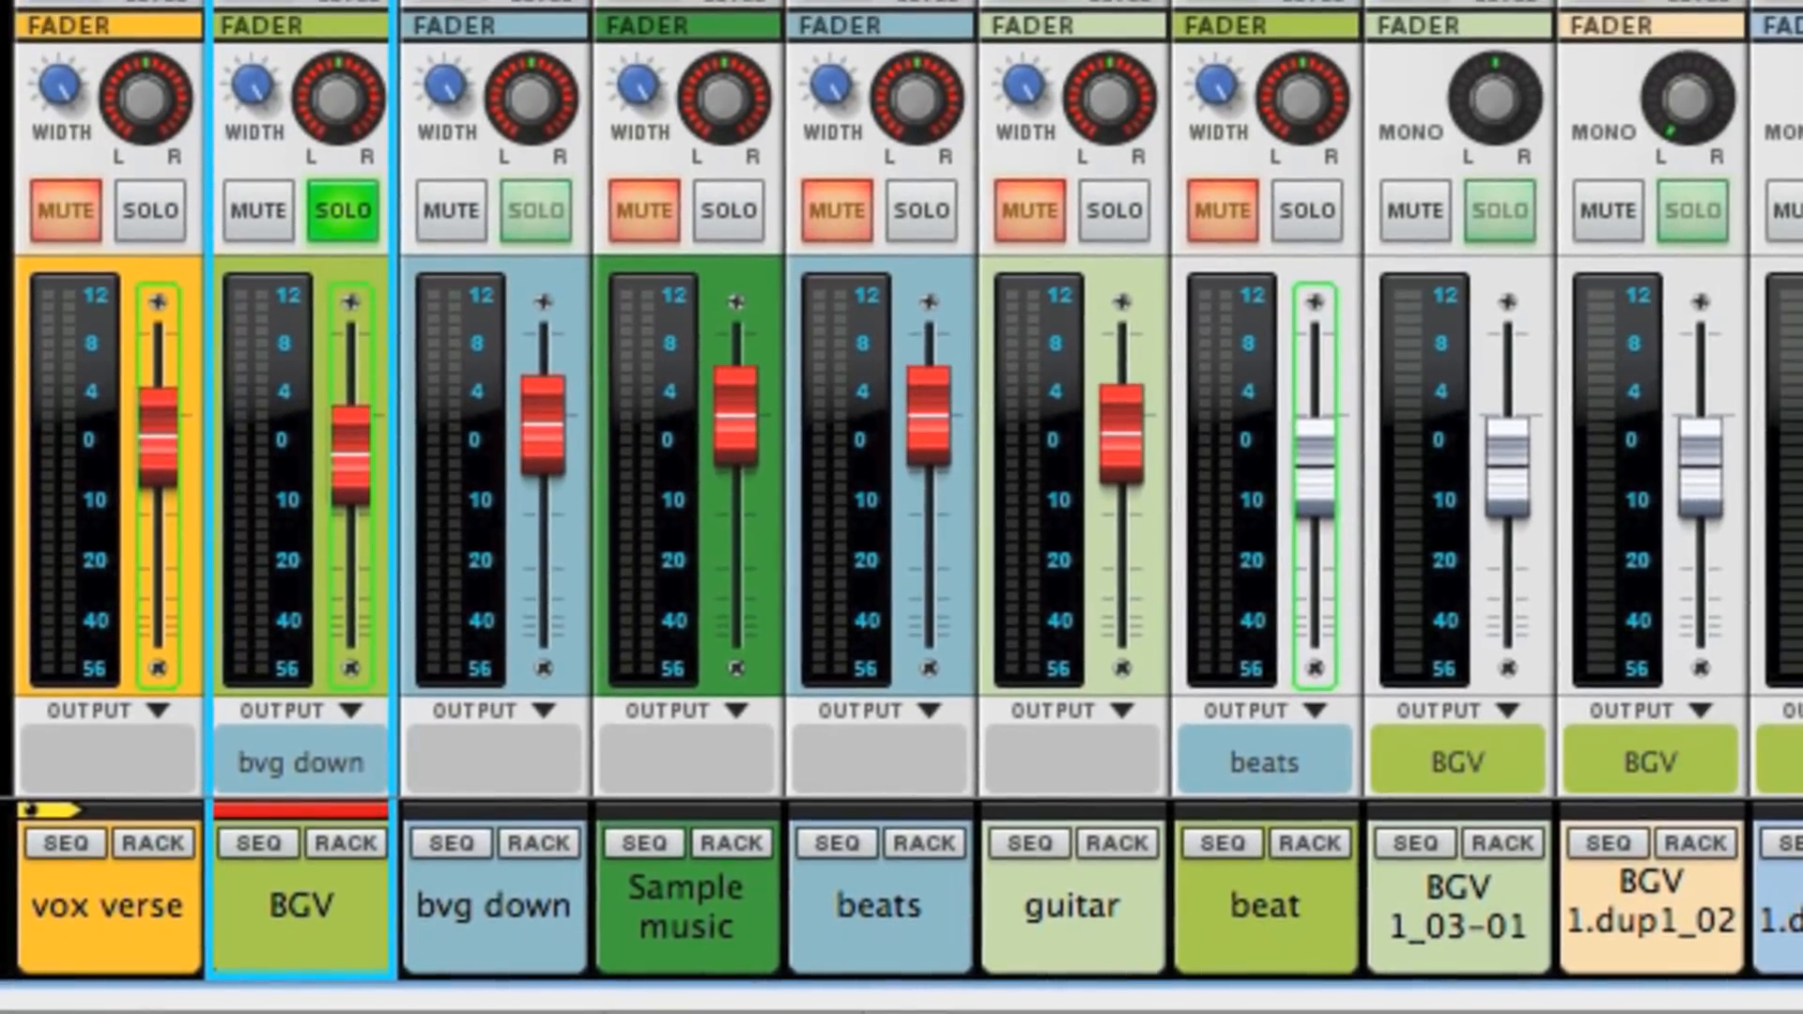
mouse_move(379, 179)
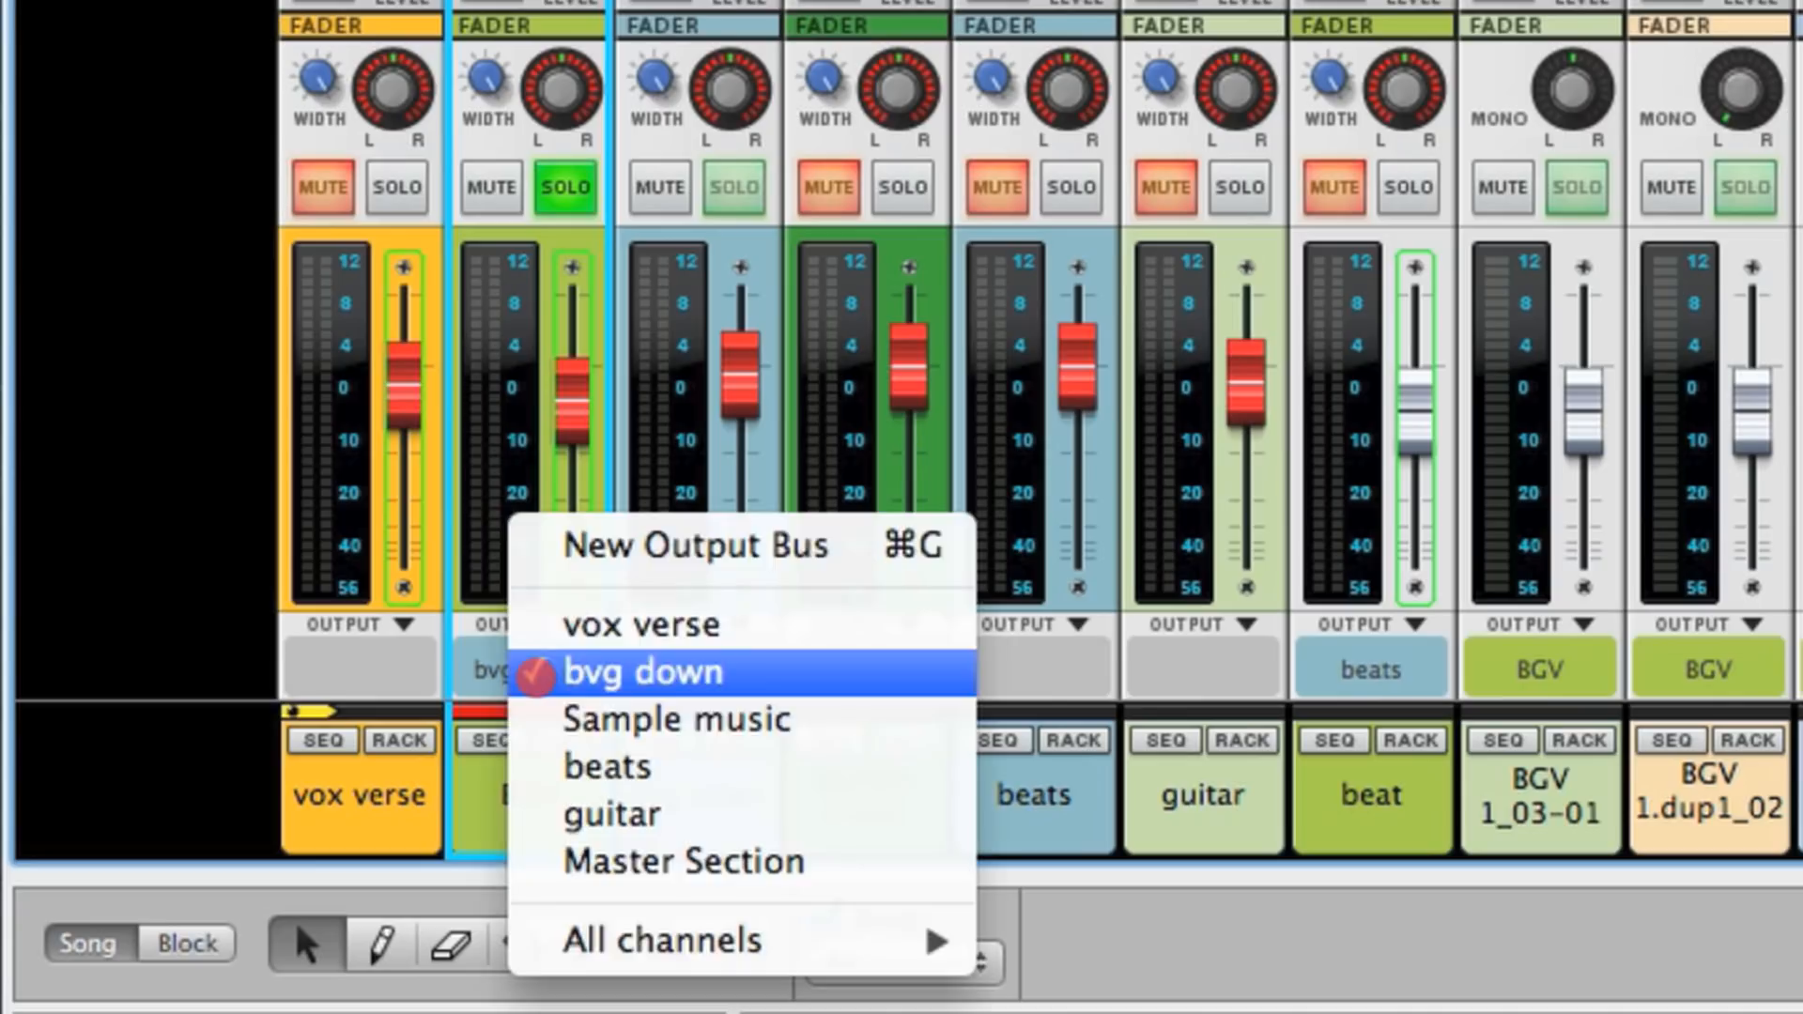
left_click(536, 672)
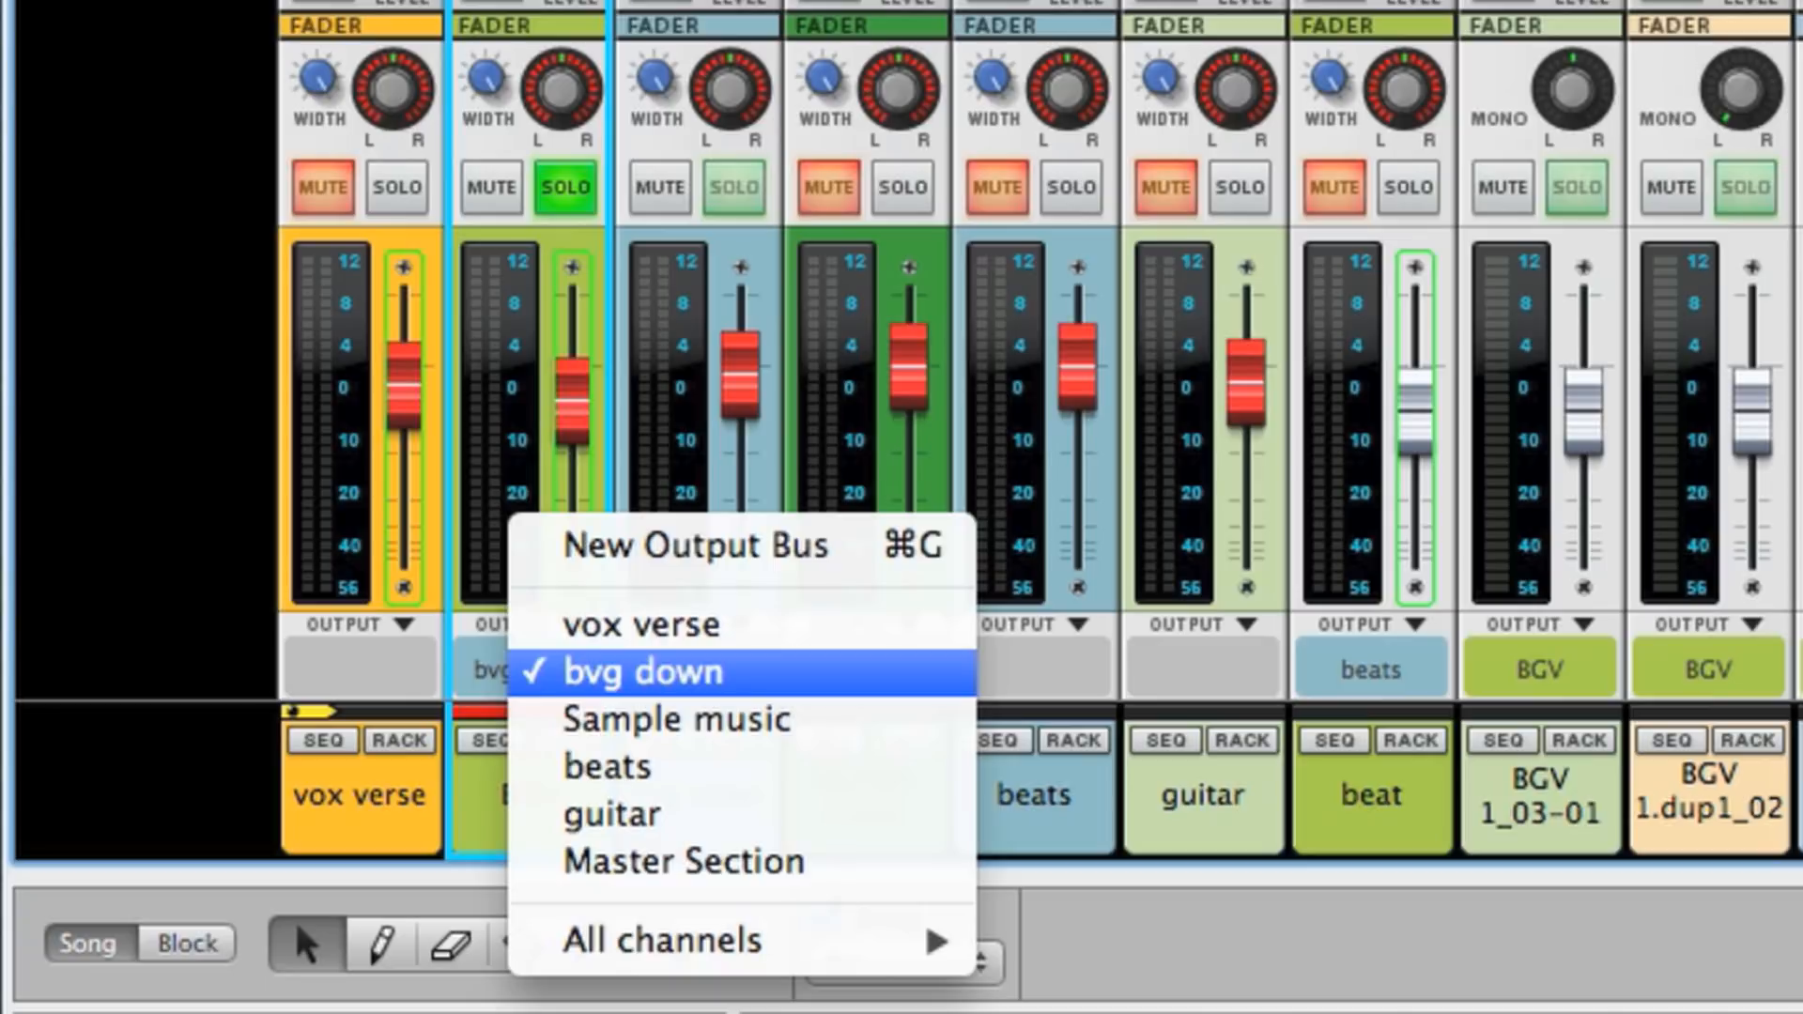
left_click(460, 801)
left_click(749, 377)
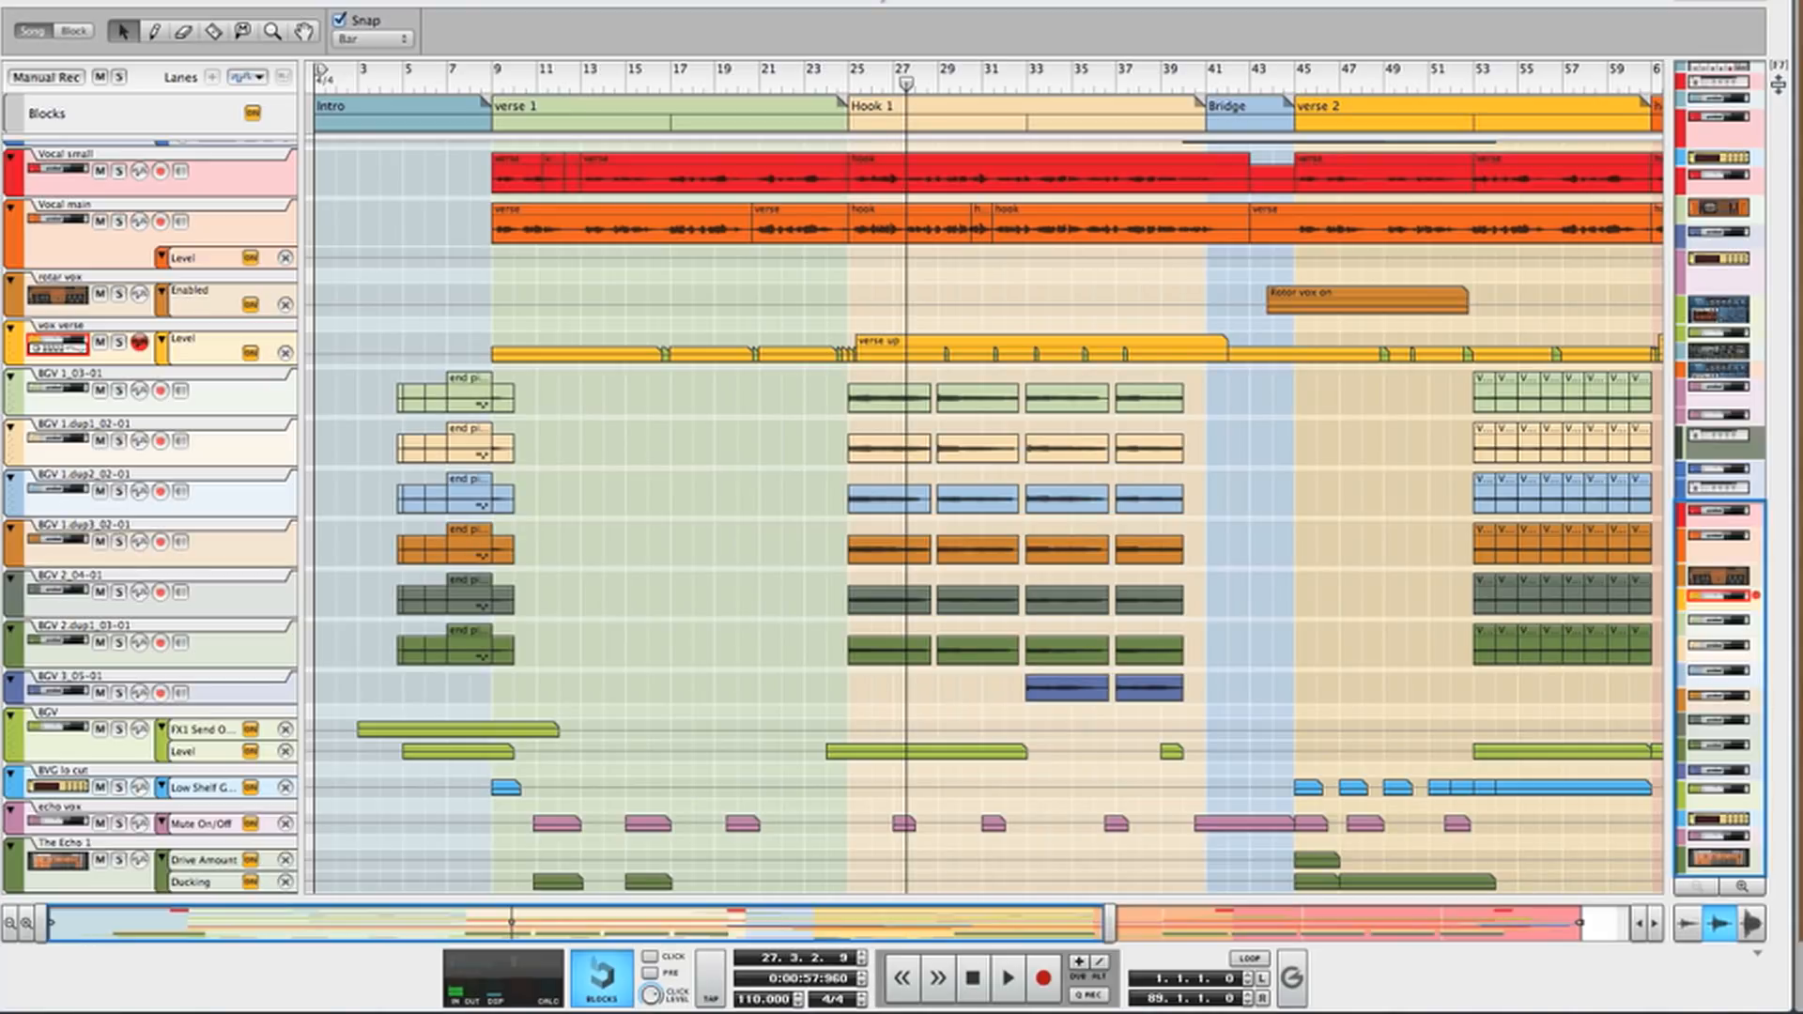
Audition the Soul Of A City Sample track in the Intro and the young in love sample track in verse 1, each soloed in turn.
scroll(987, 517, "up", 10)
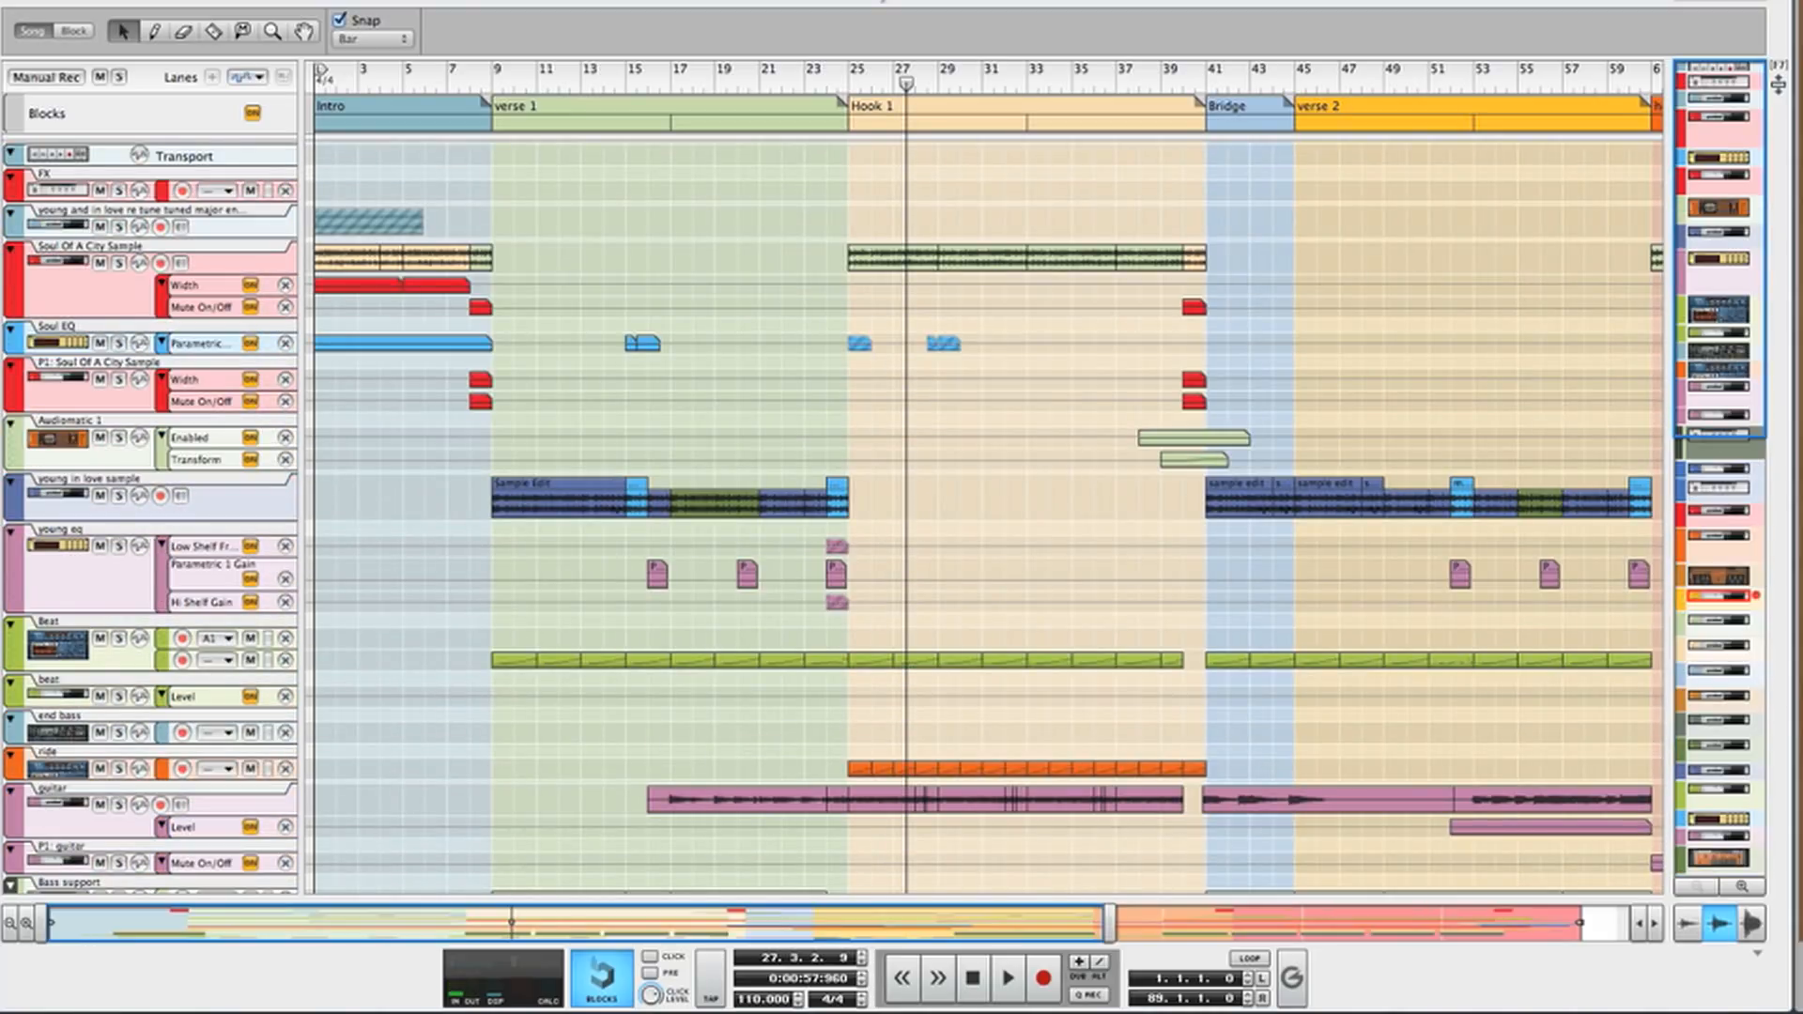
left_click(118, 263)
left_click(338, 83)
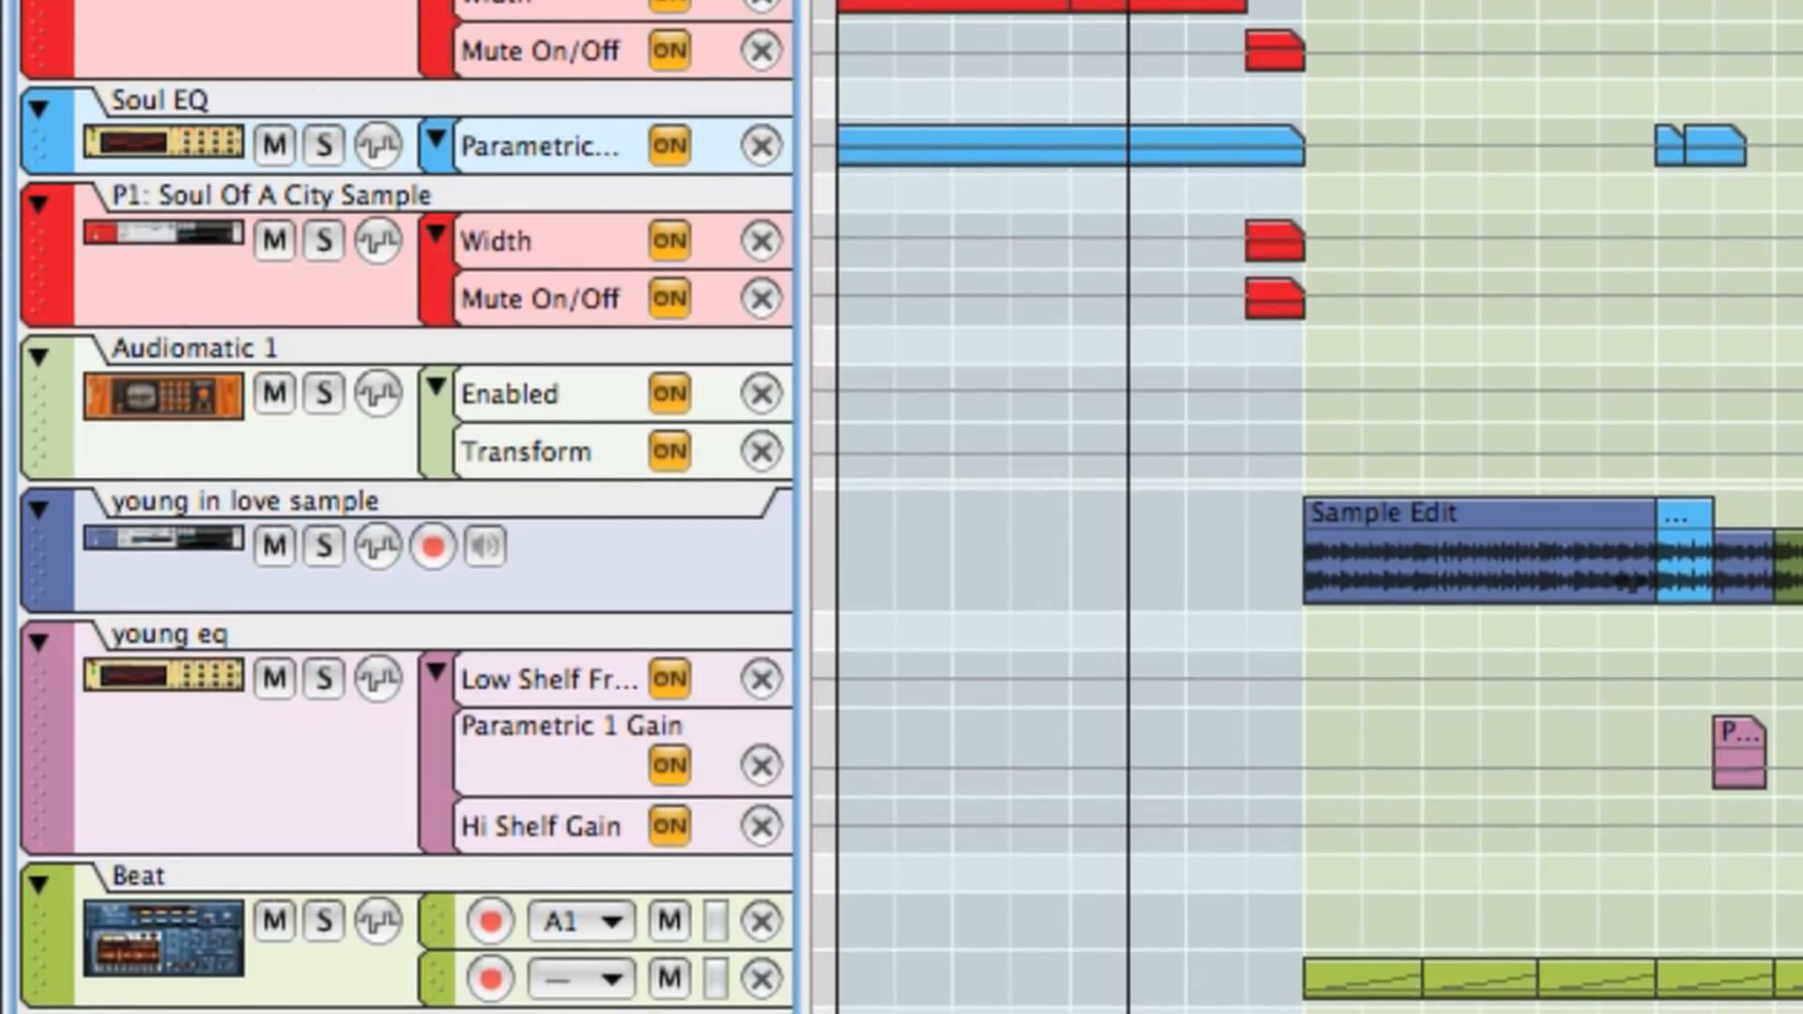
left_click(327, 550)
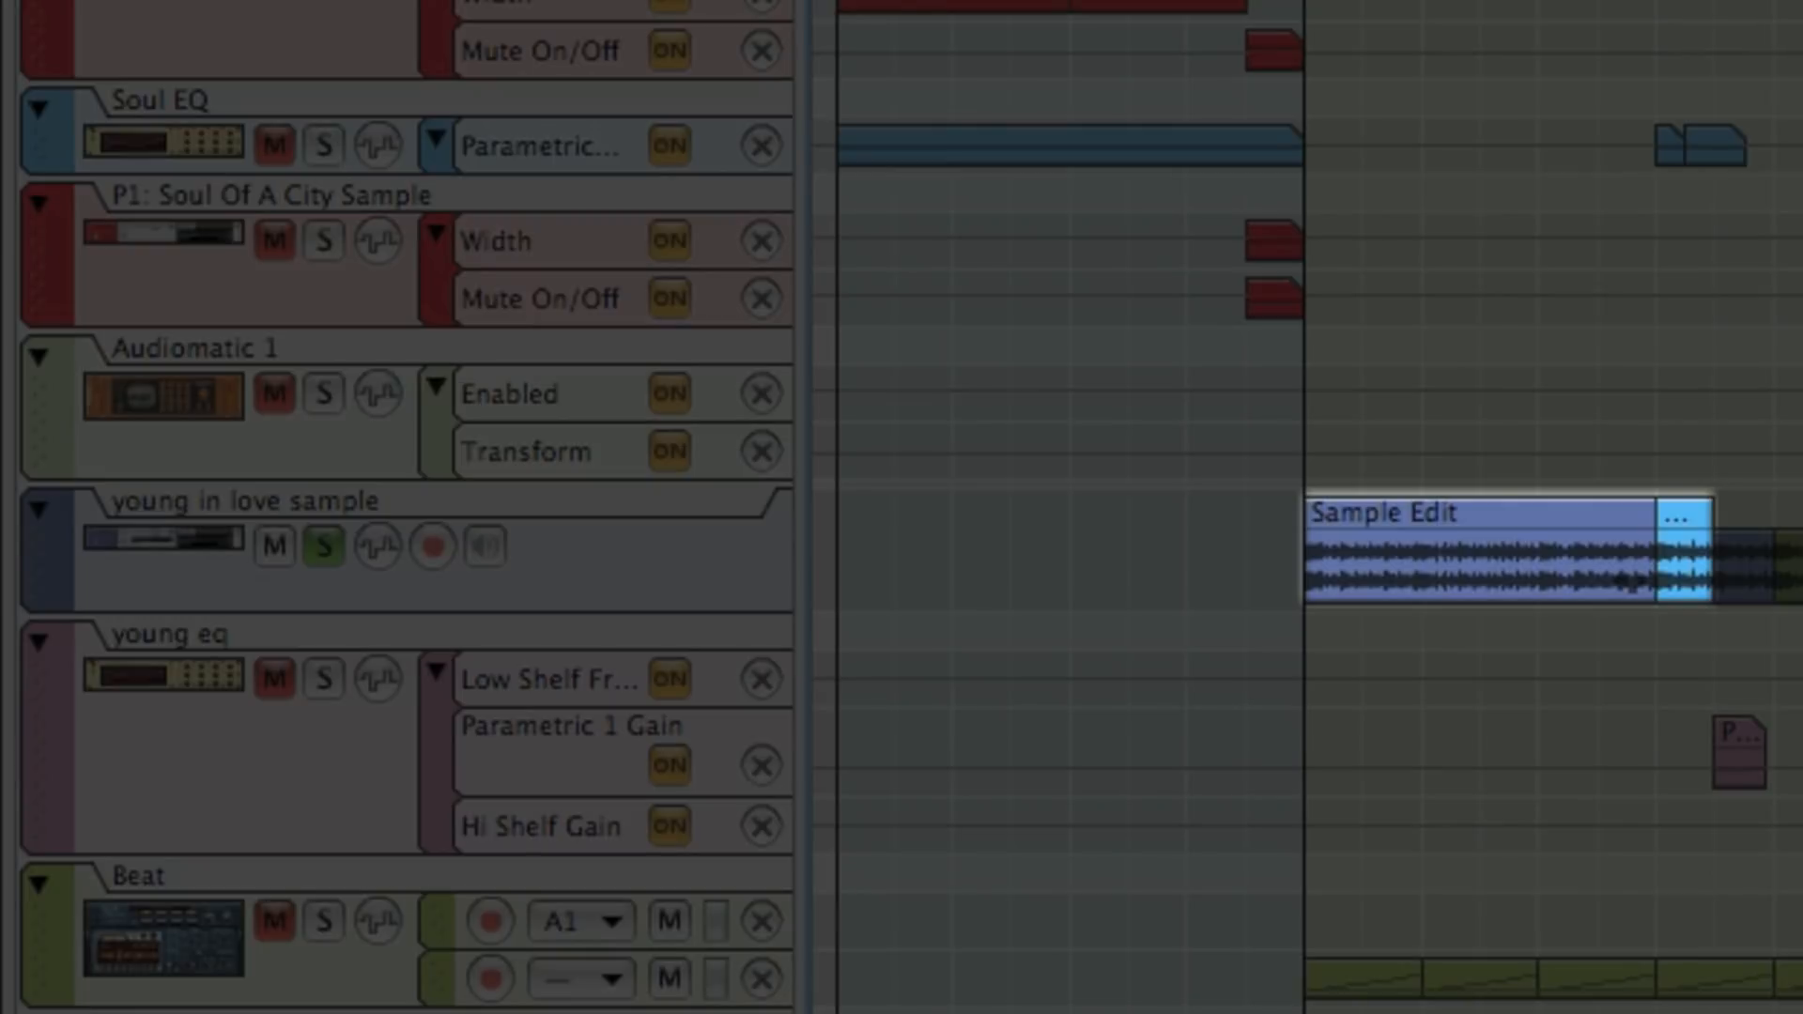
key("space")
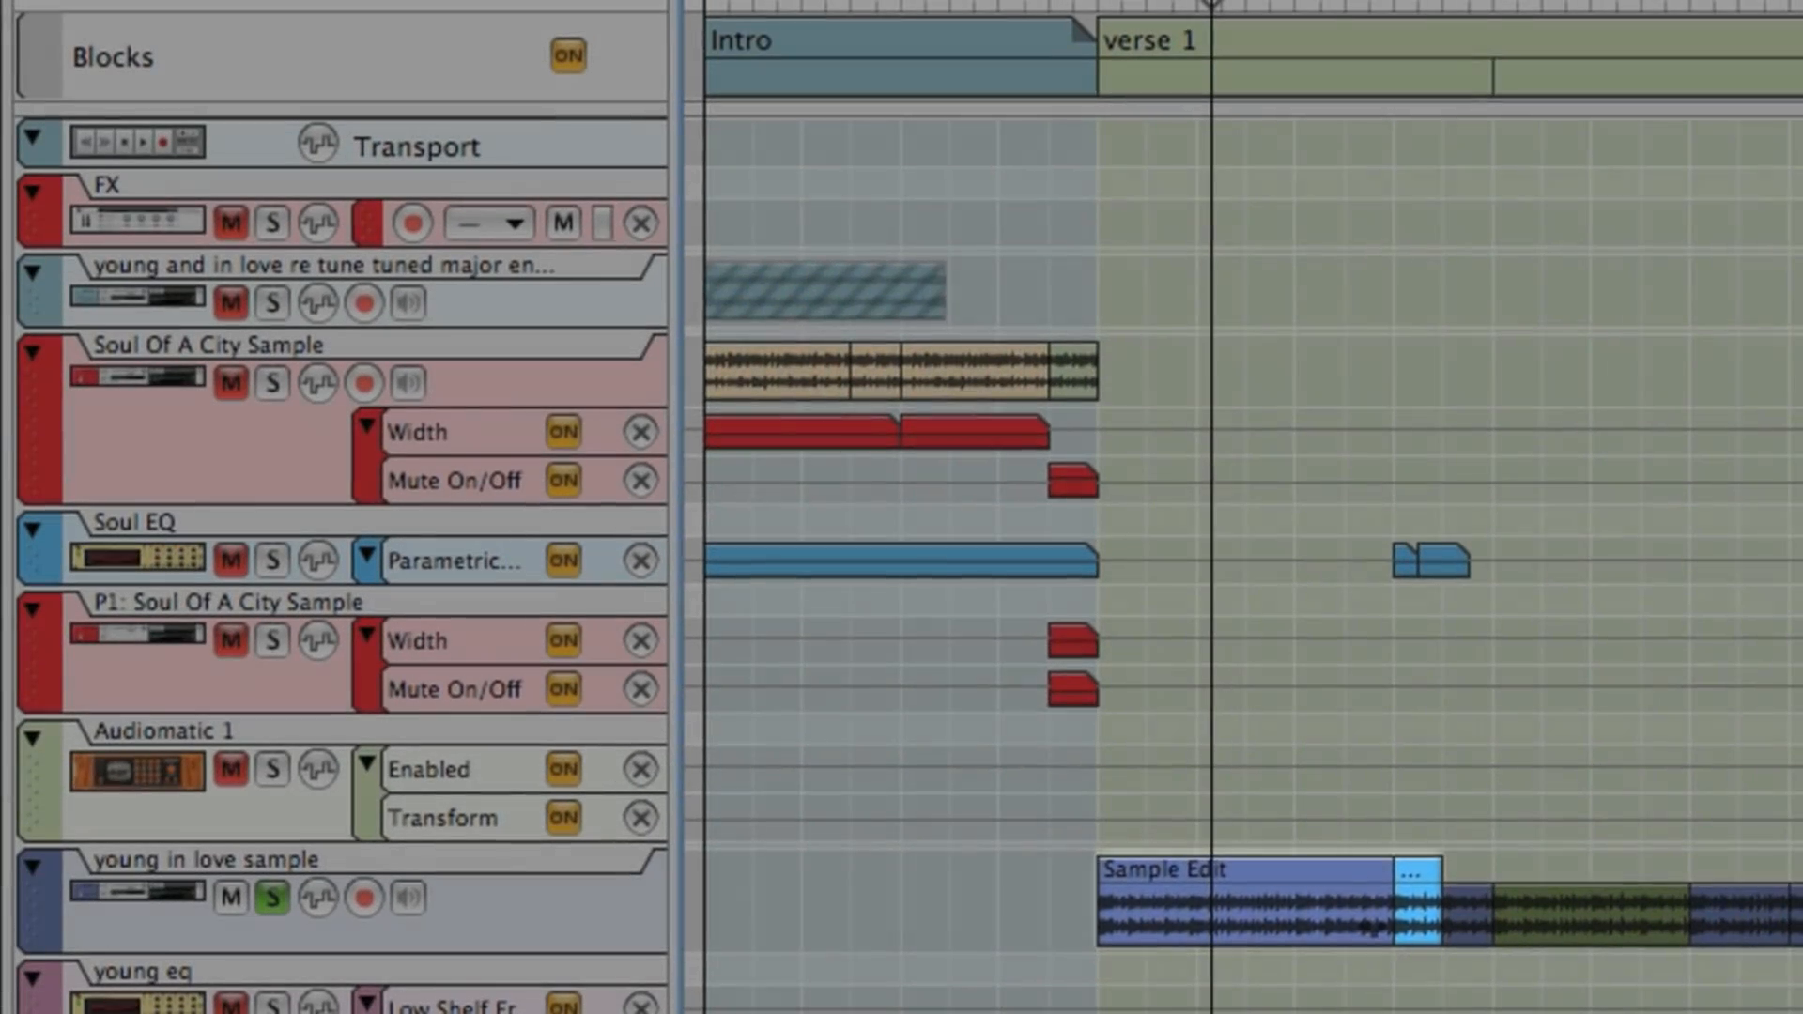
Unmute the Intro clip on the "young and in love re tune tuned major" track and play that track soloed.
left_click(754, 266)
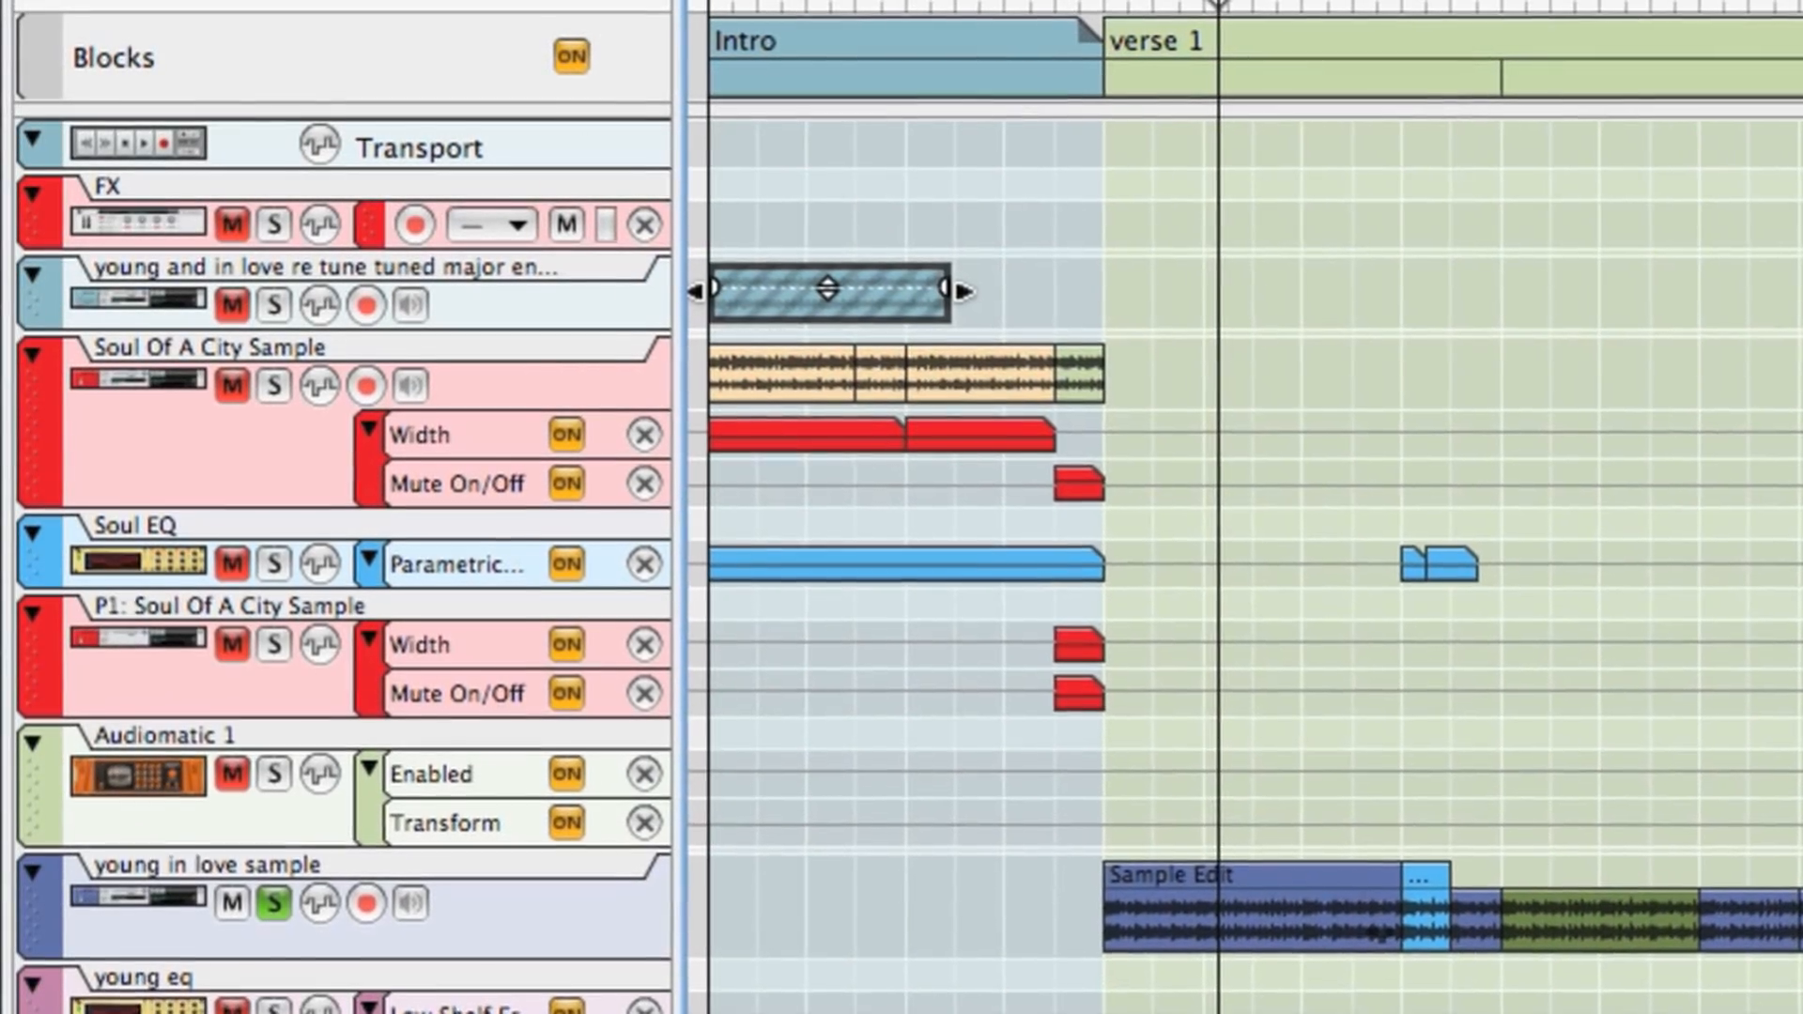
key("m")
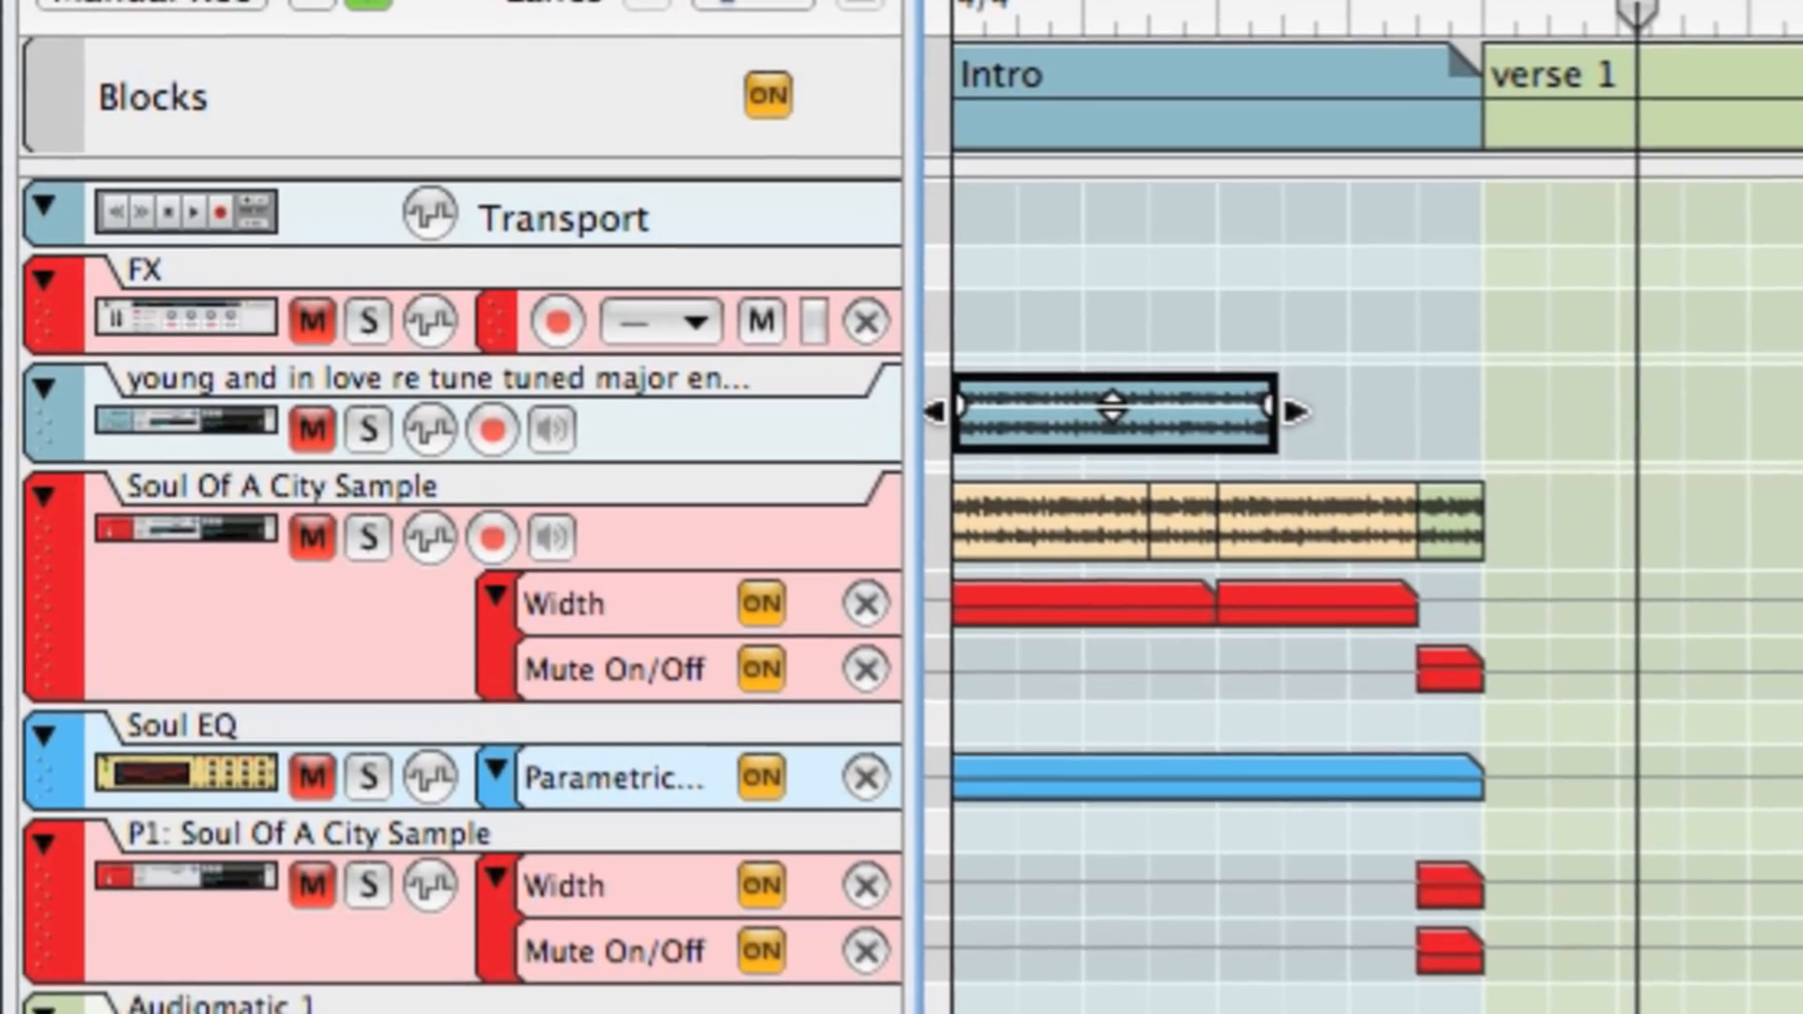
left_click(314, 1)
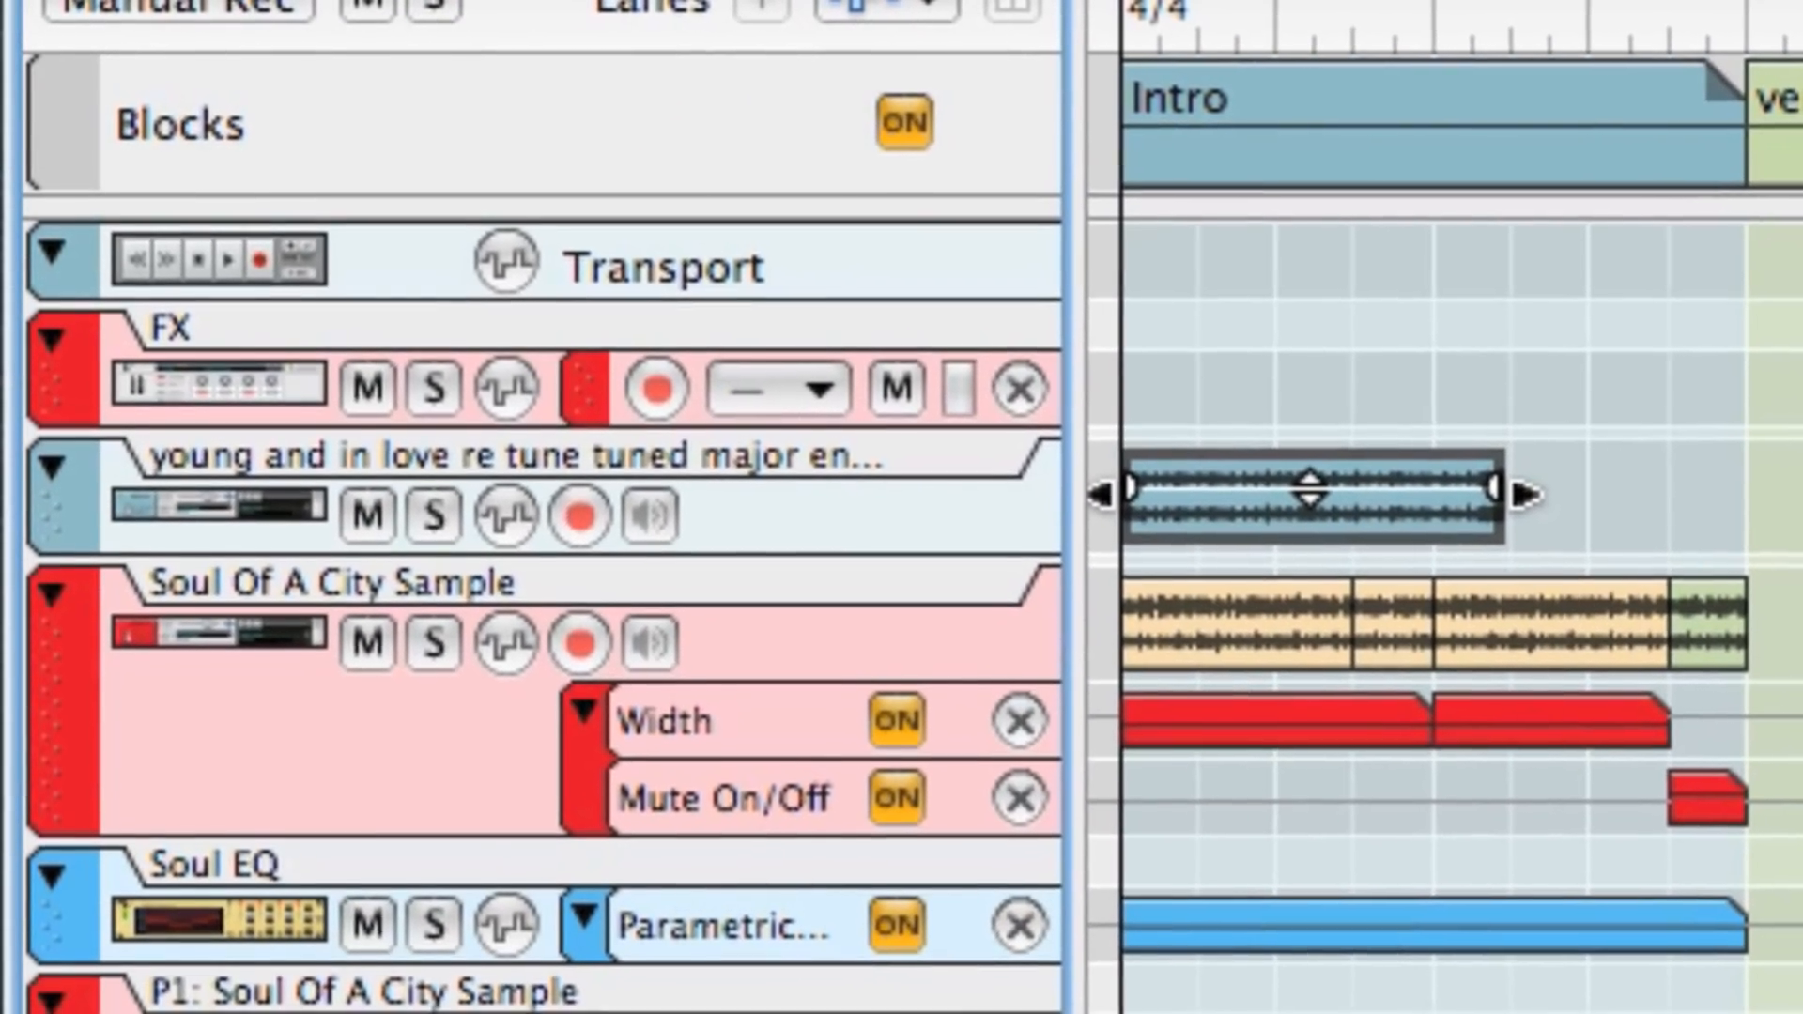
left_click(413, 488)
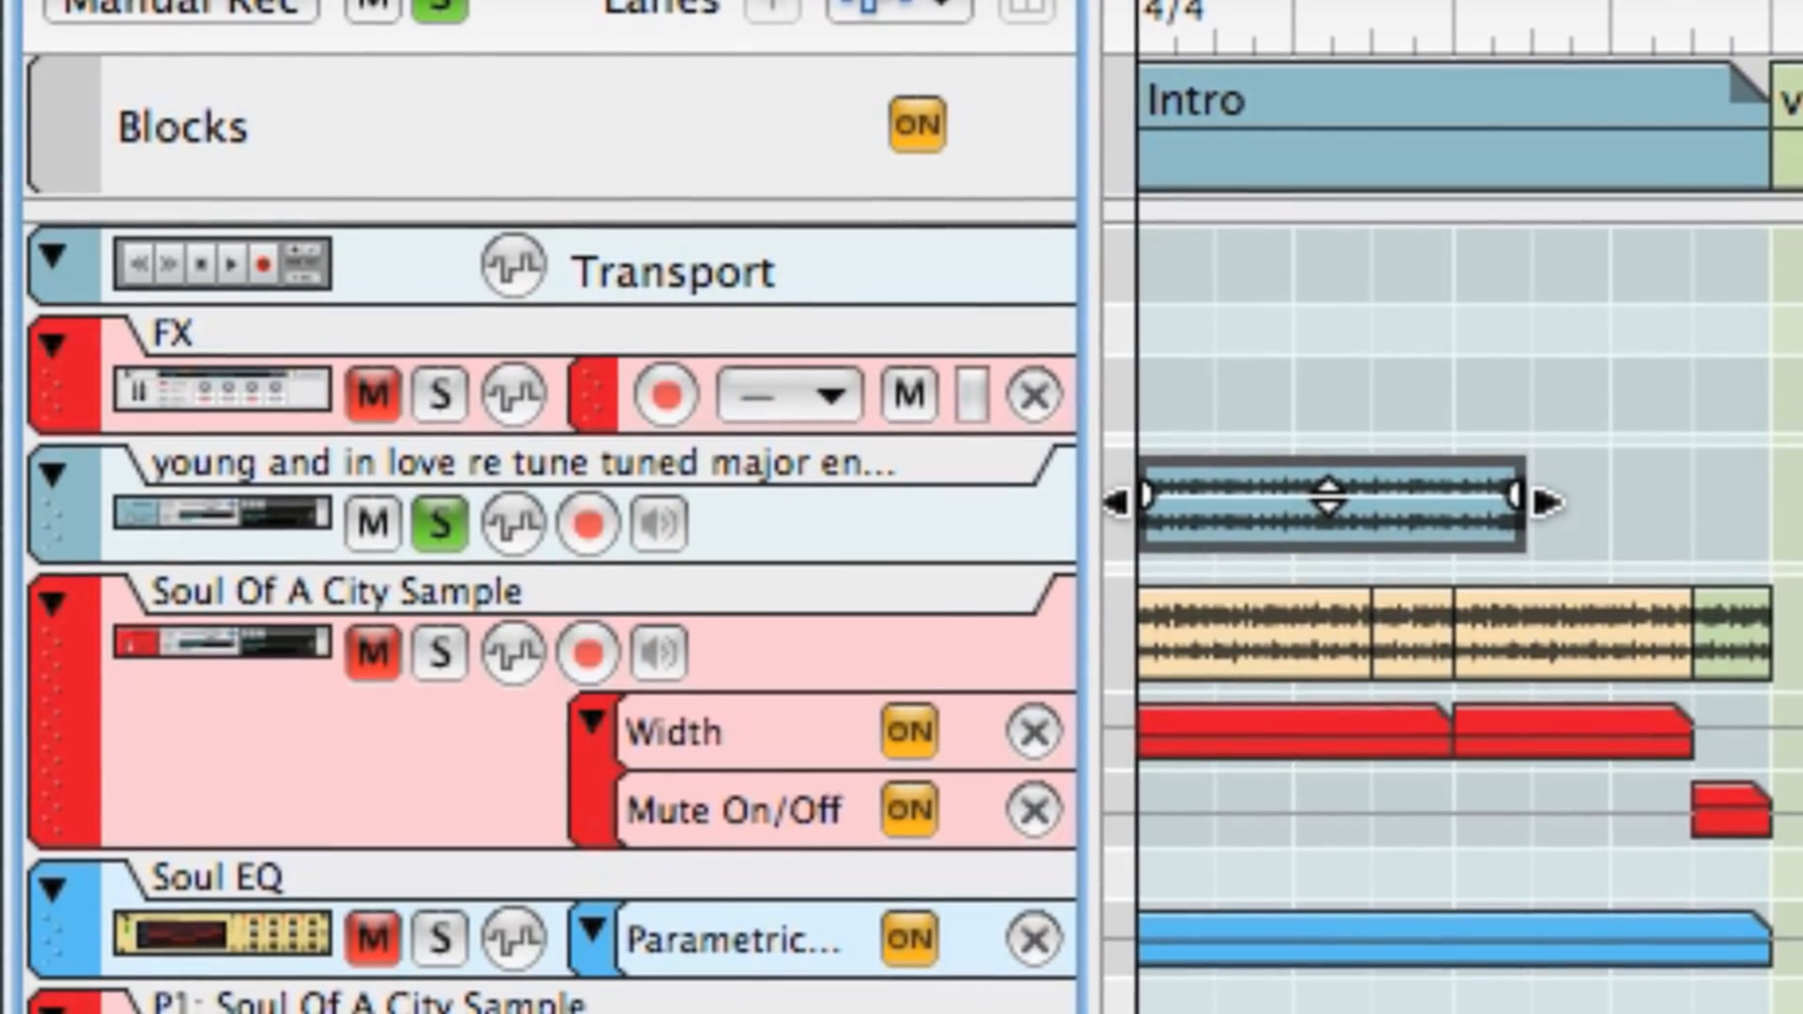
key("space")
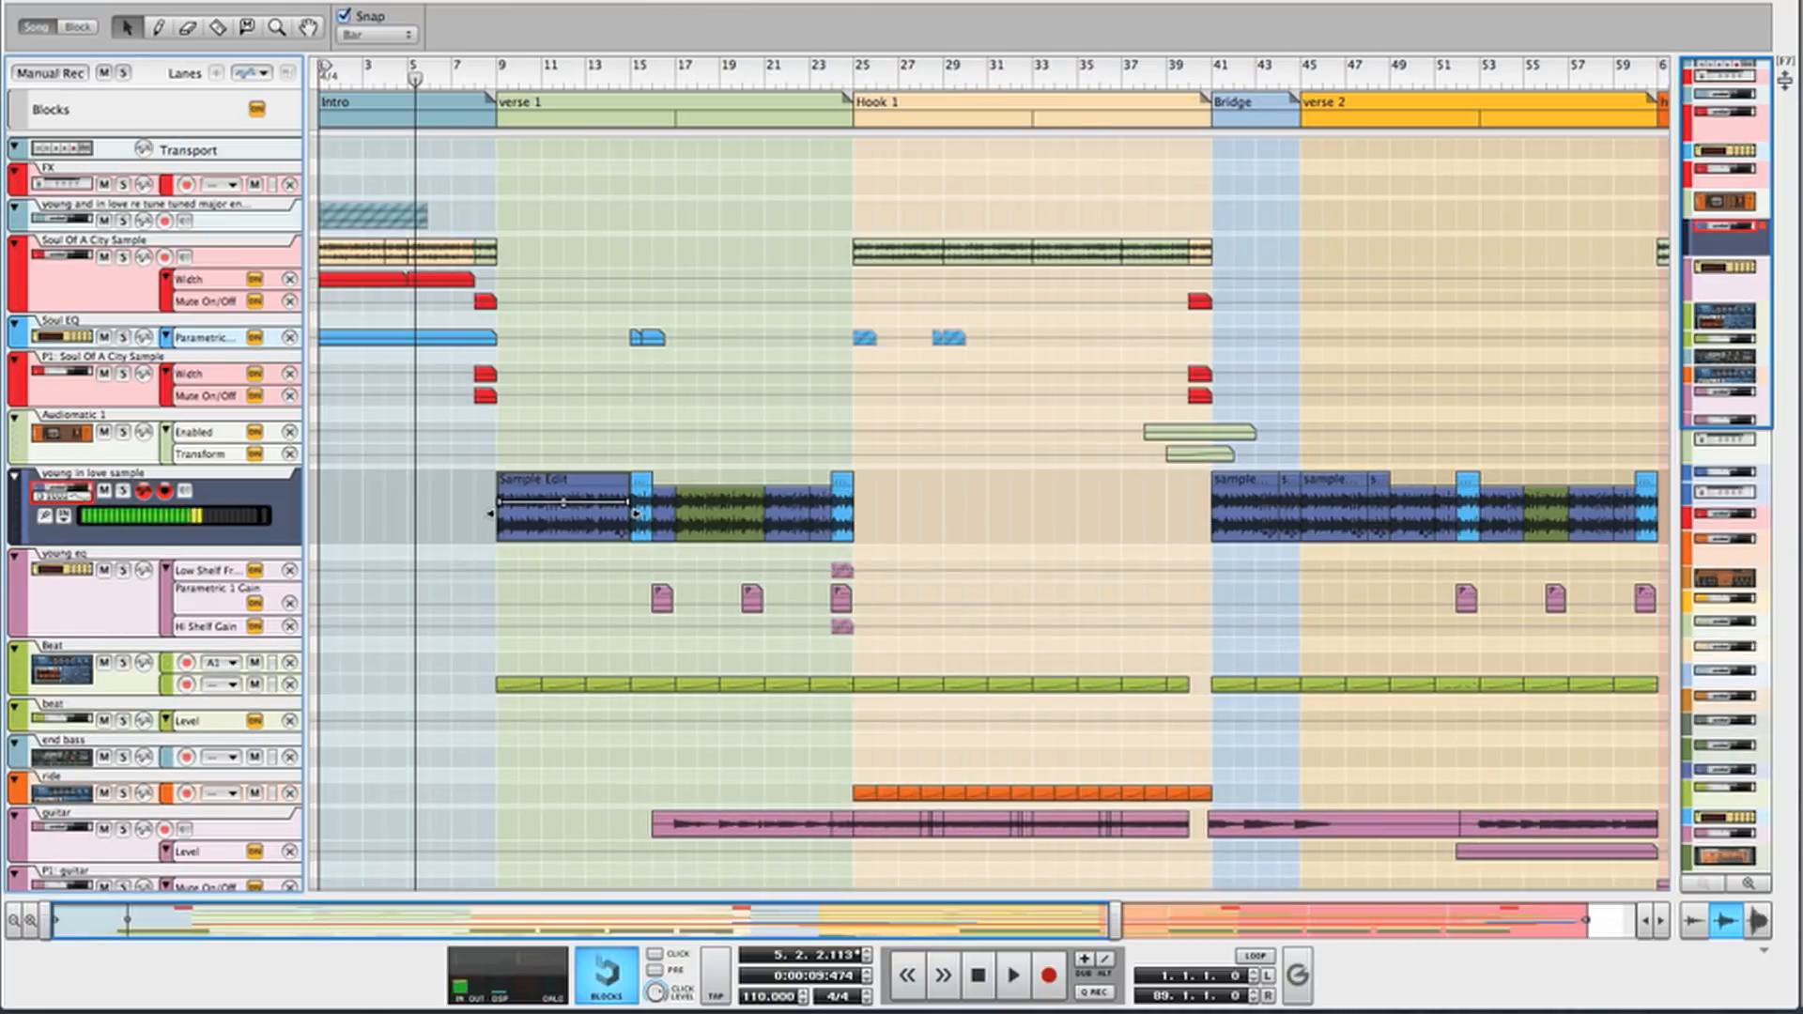
Open the verse 1 Sample Edit clip for comp editing, solo the young in love sample track, and review the comp rows.
left_click(563, 524)
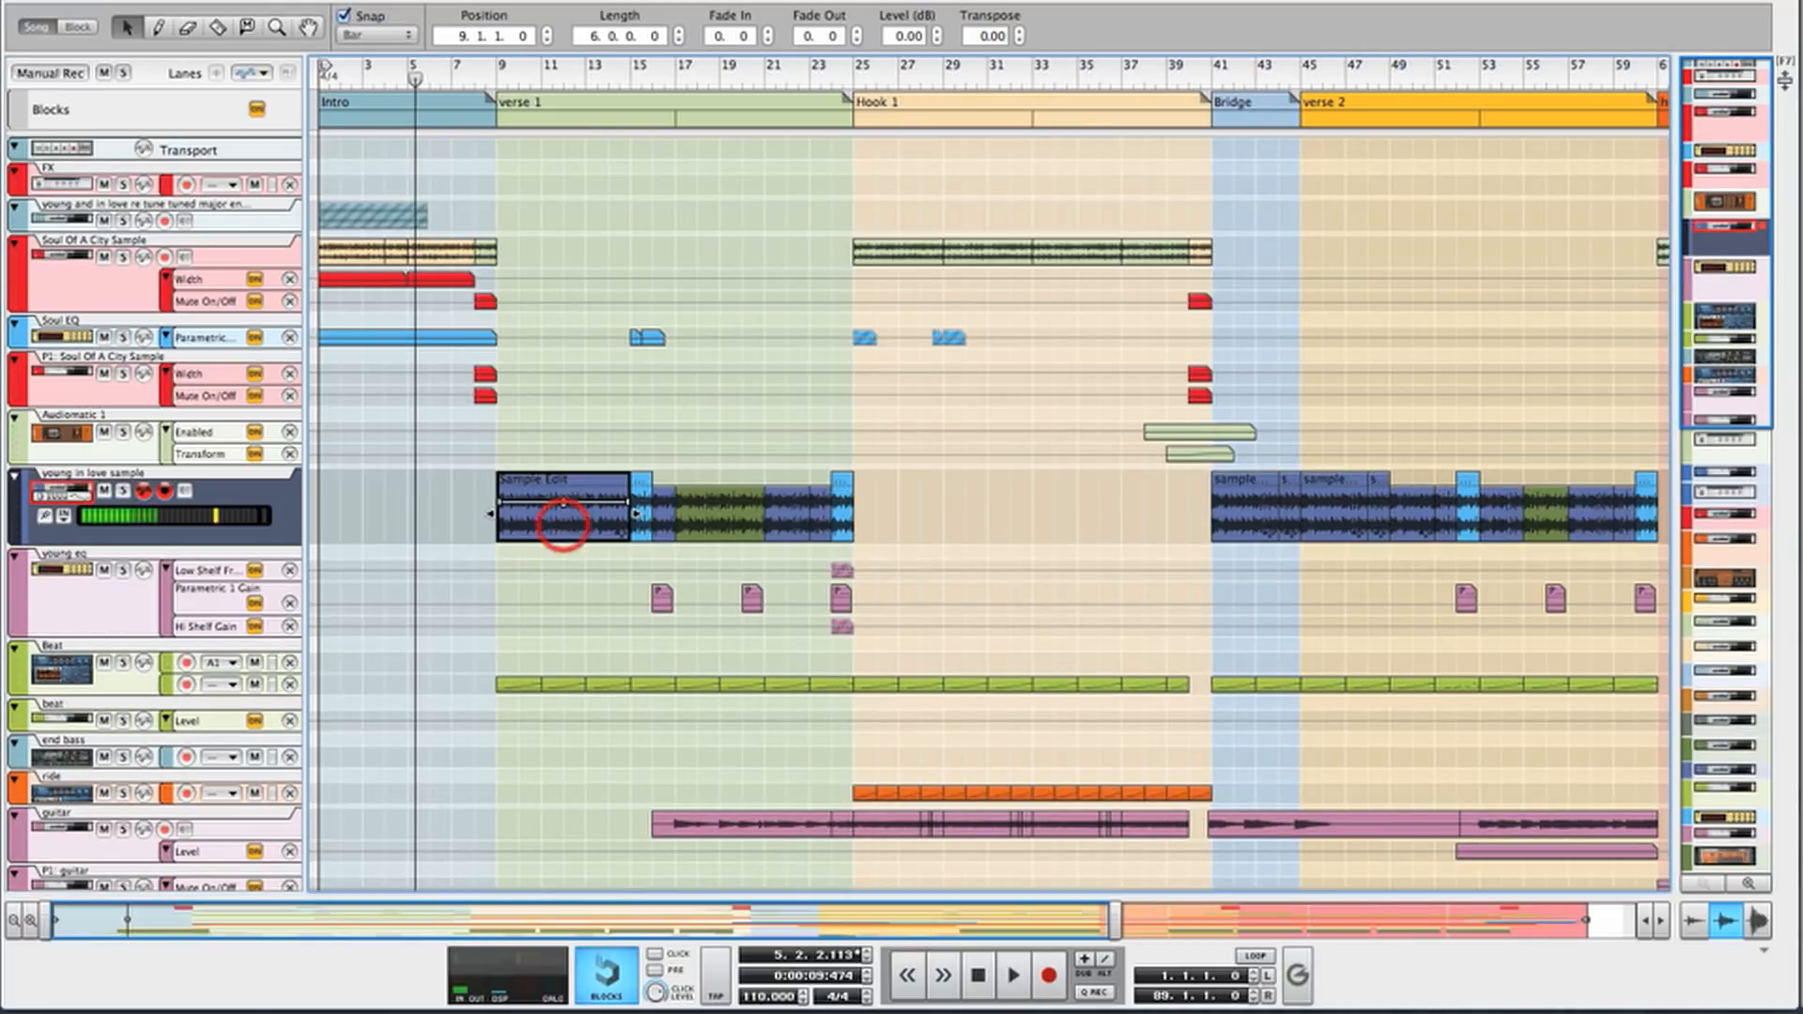
key("Return")
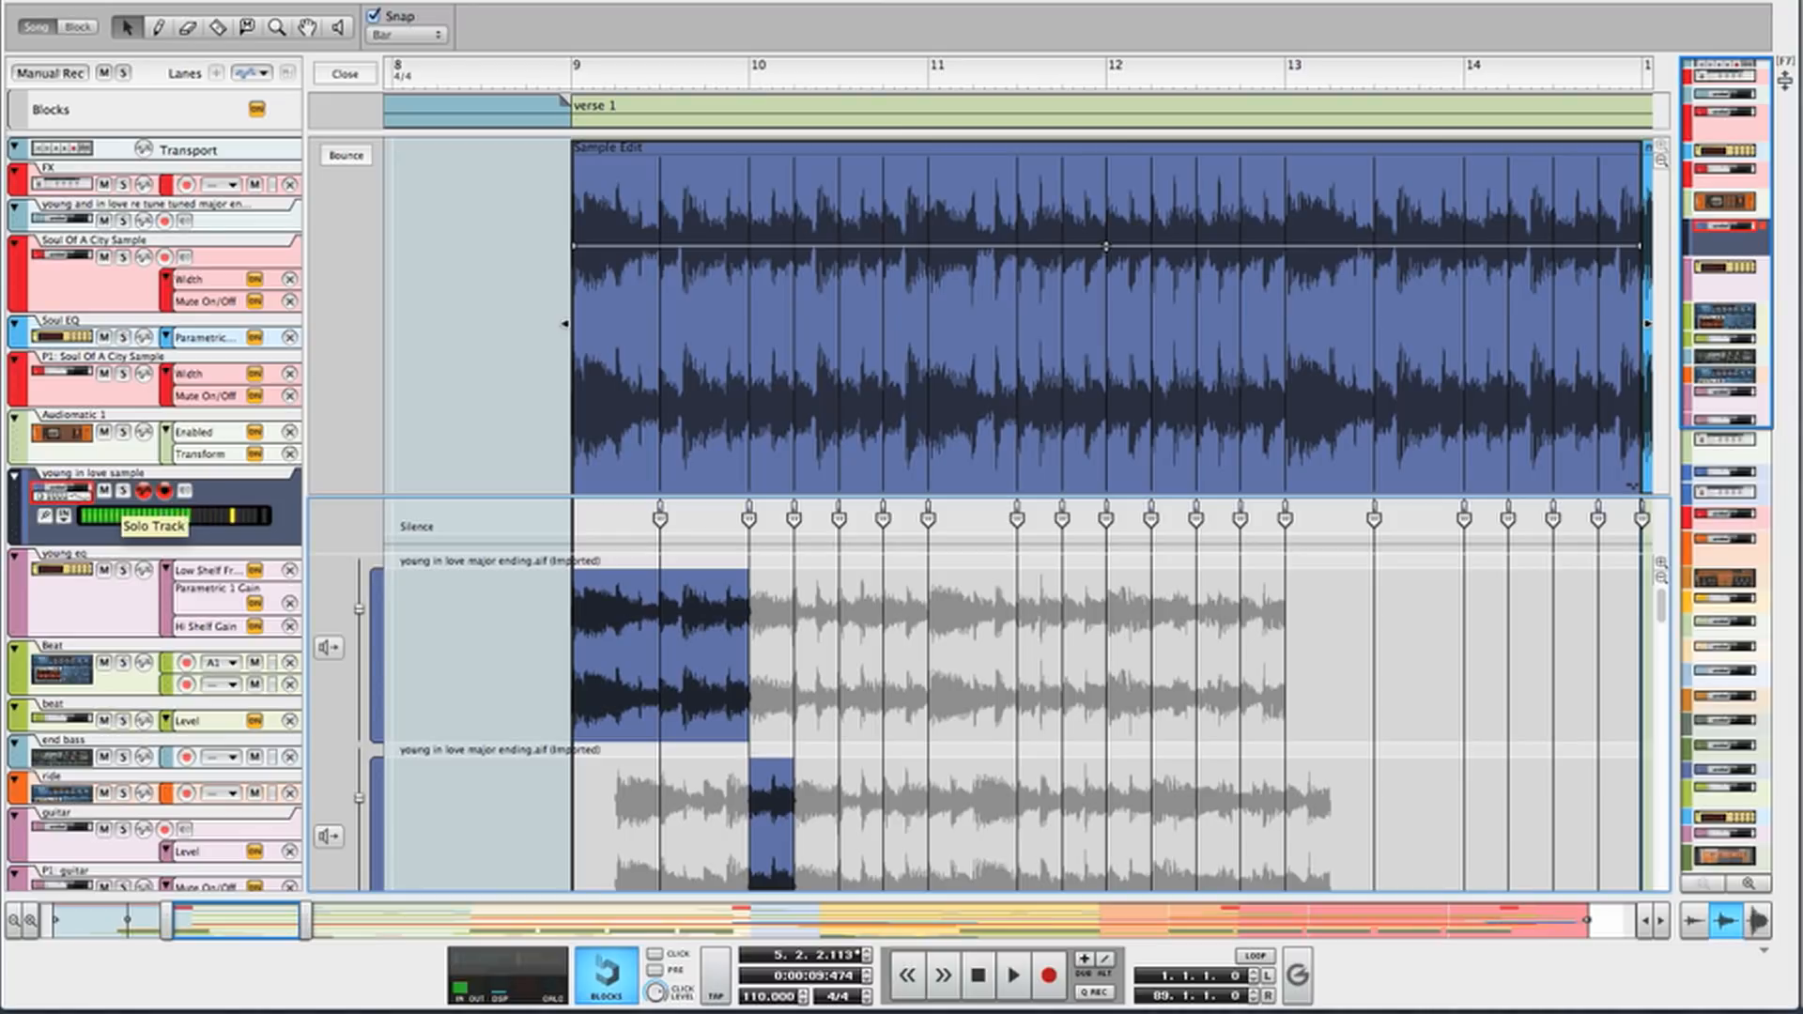
left_click(122, 490)
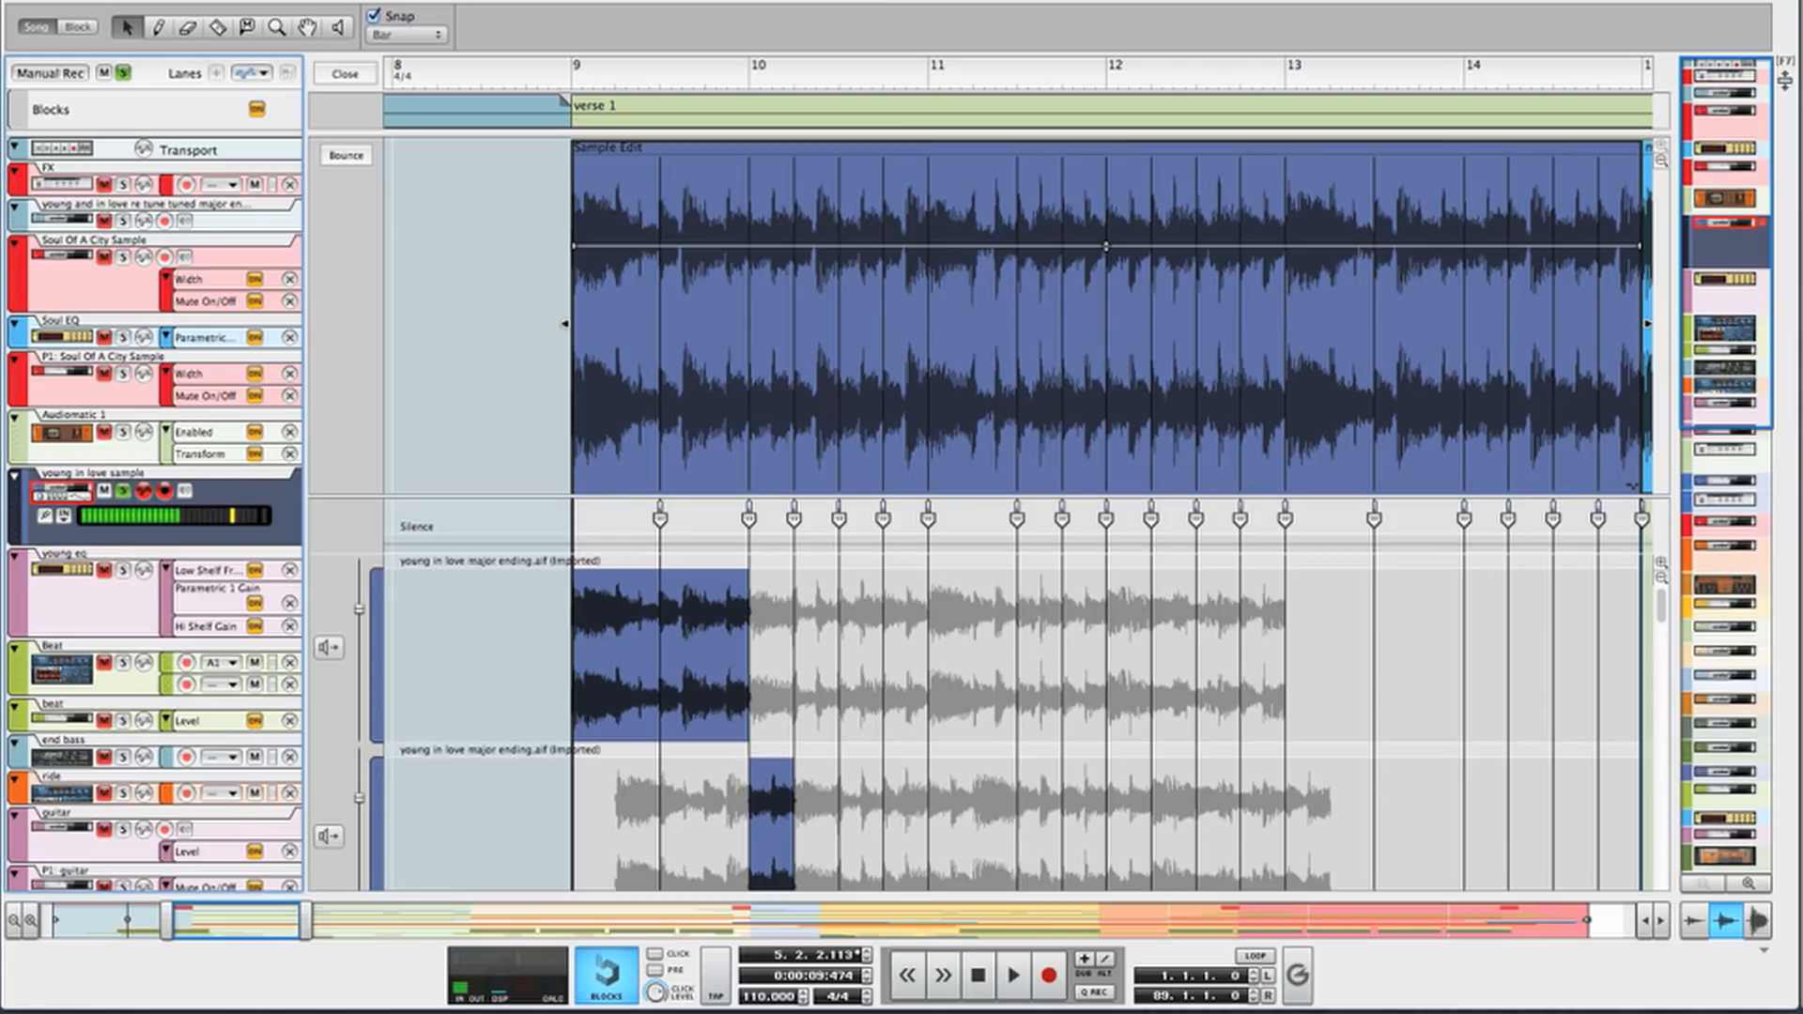
scroll(1033, 724, "down", 5)
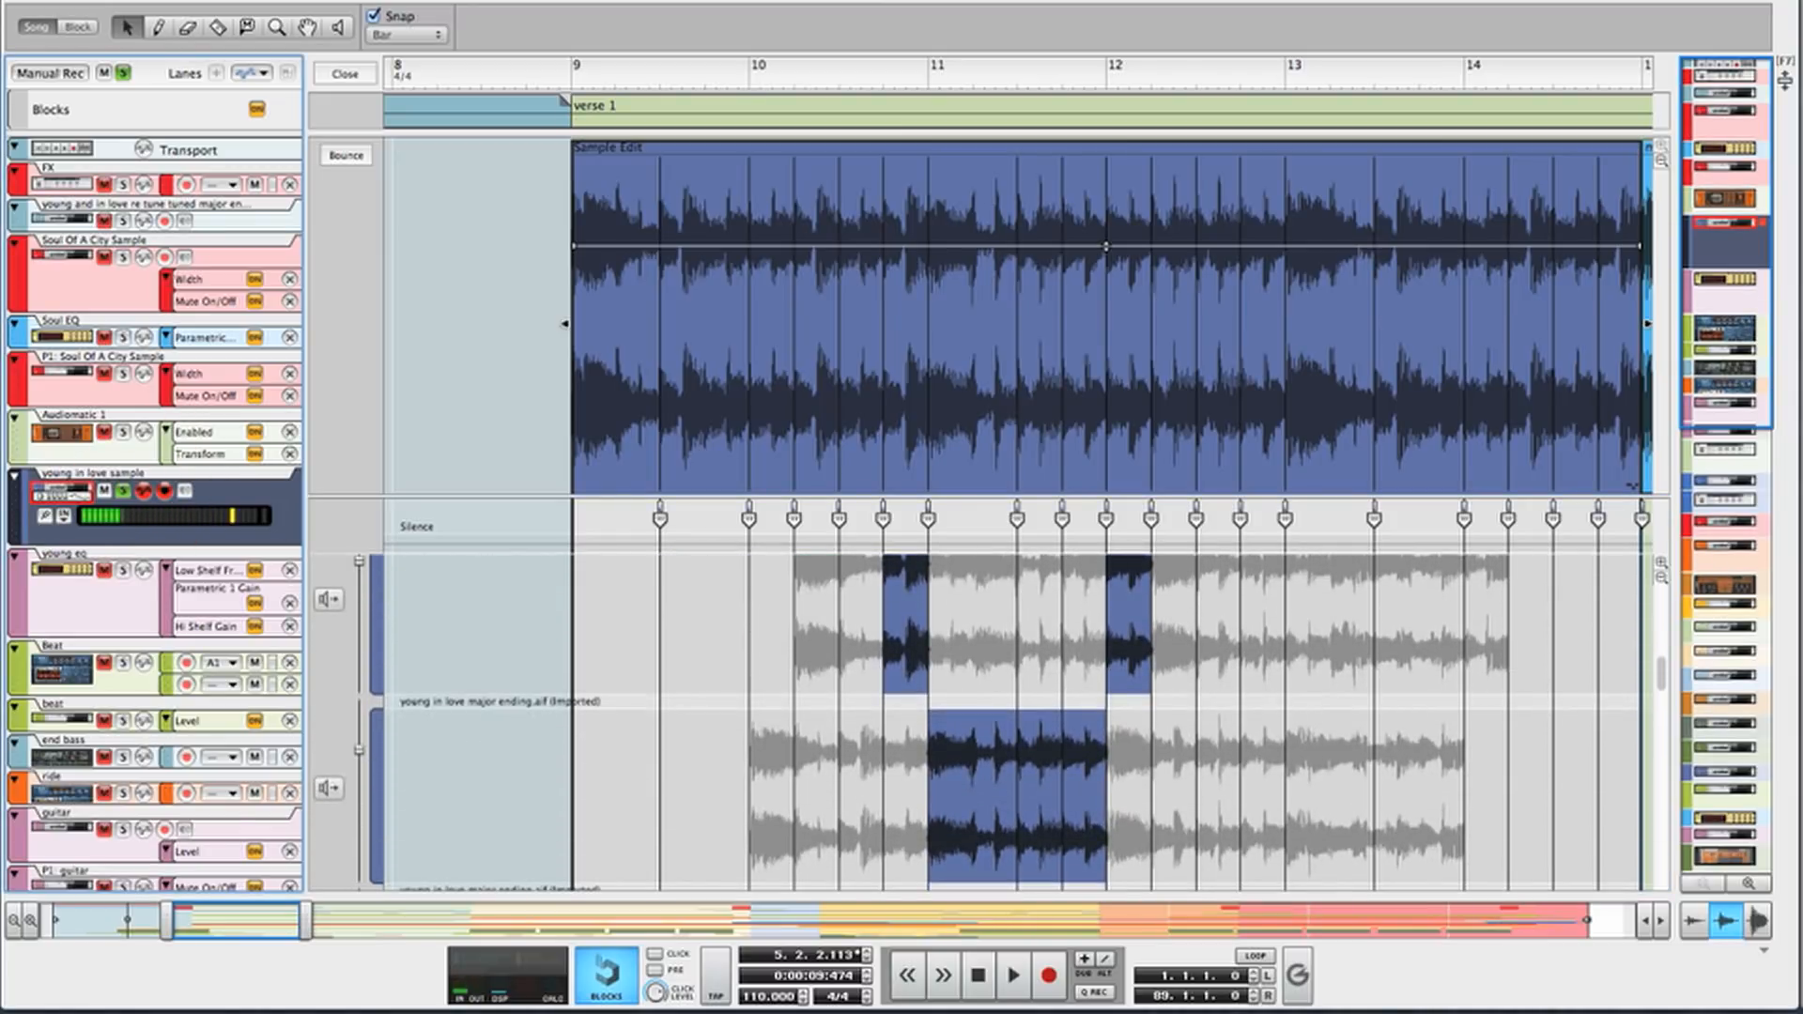
scroll(845, 657, "up", 2)
Select the comp cut at 10.2.1, play the edited sample from bar 9, and clear the solo.
left_click(794, 512)
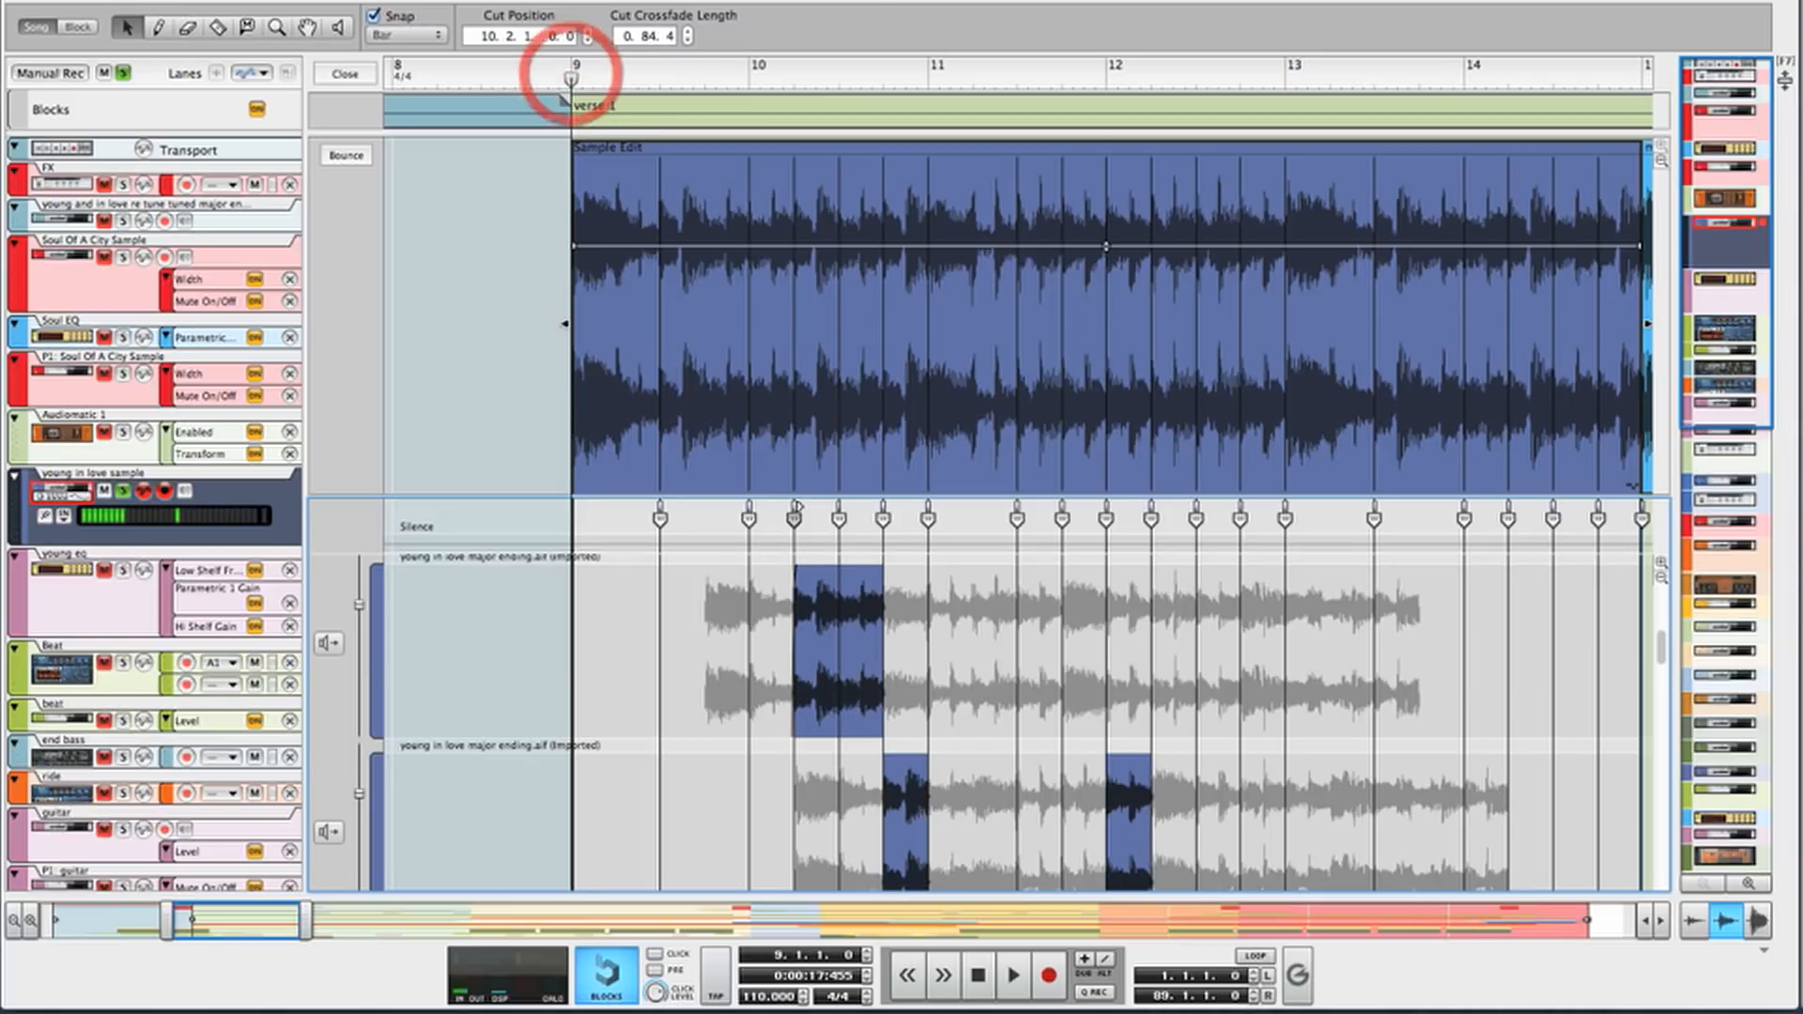
key("space")
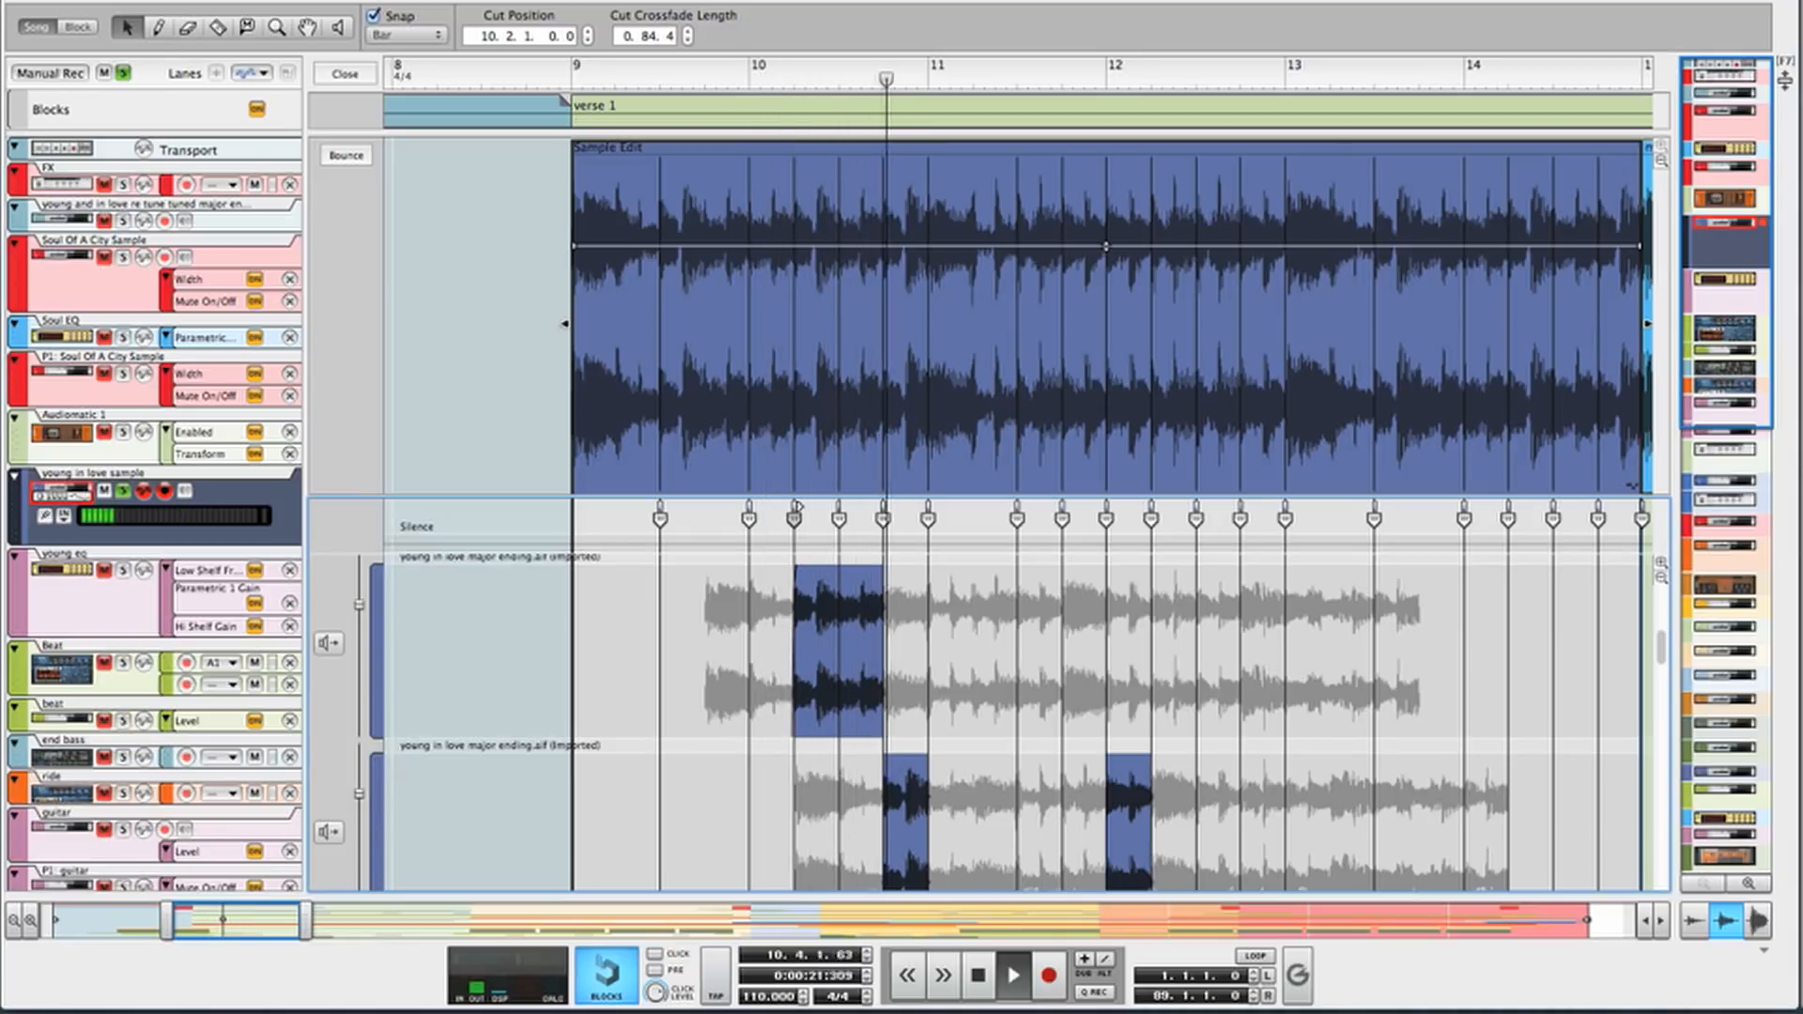
key("space")
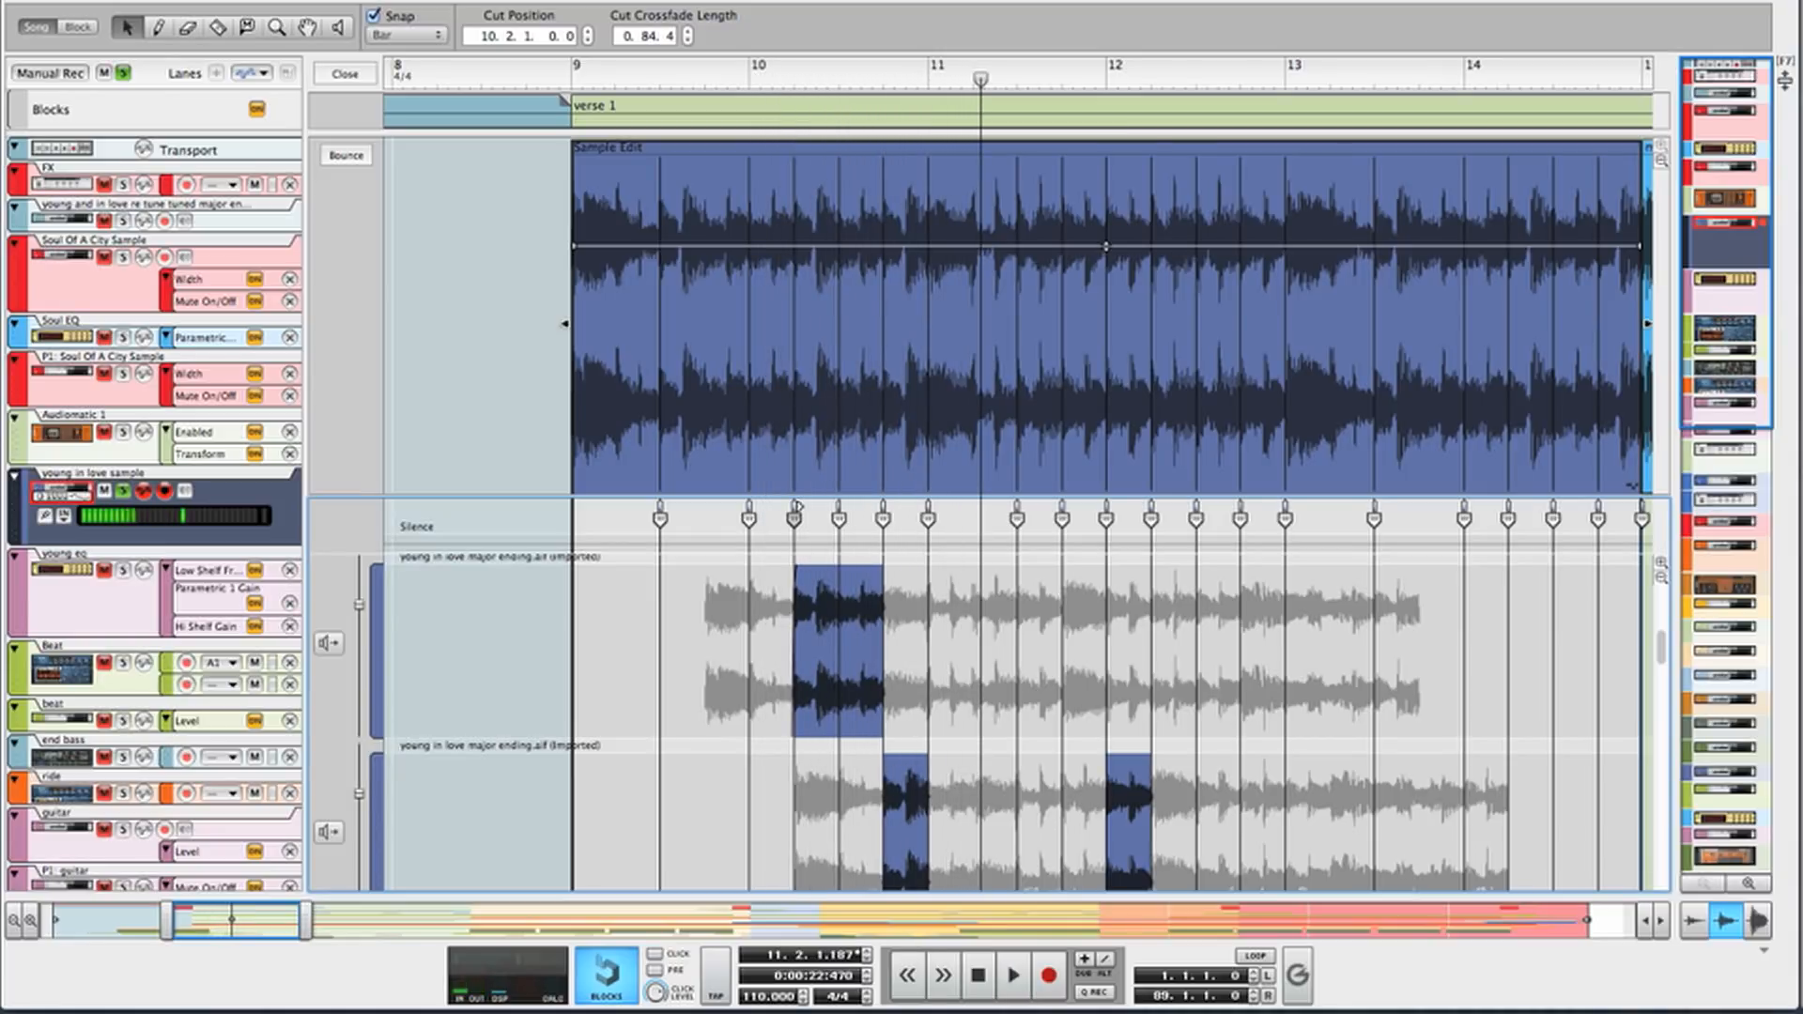
left_click(123, 72)
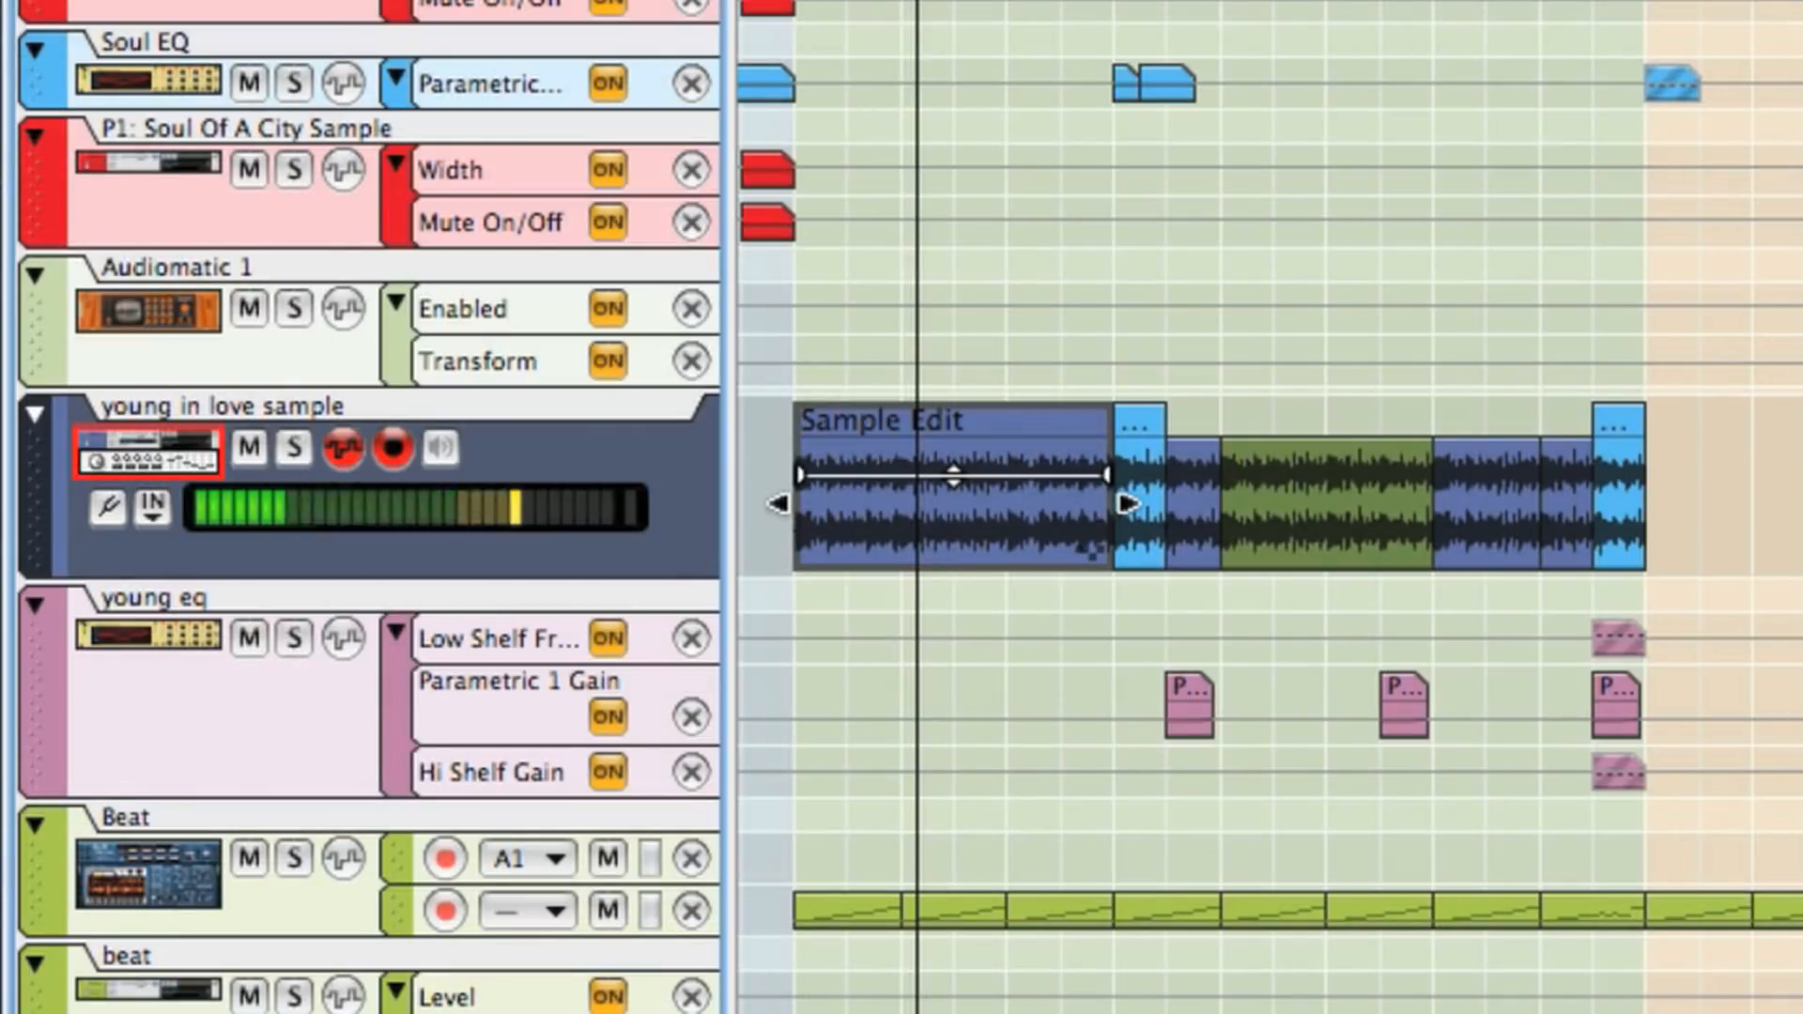
Select the young eq track and compare the soloed young in love sample with the young eq solo switched on and off.
left_click(201, 753)
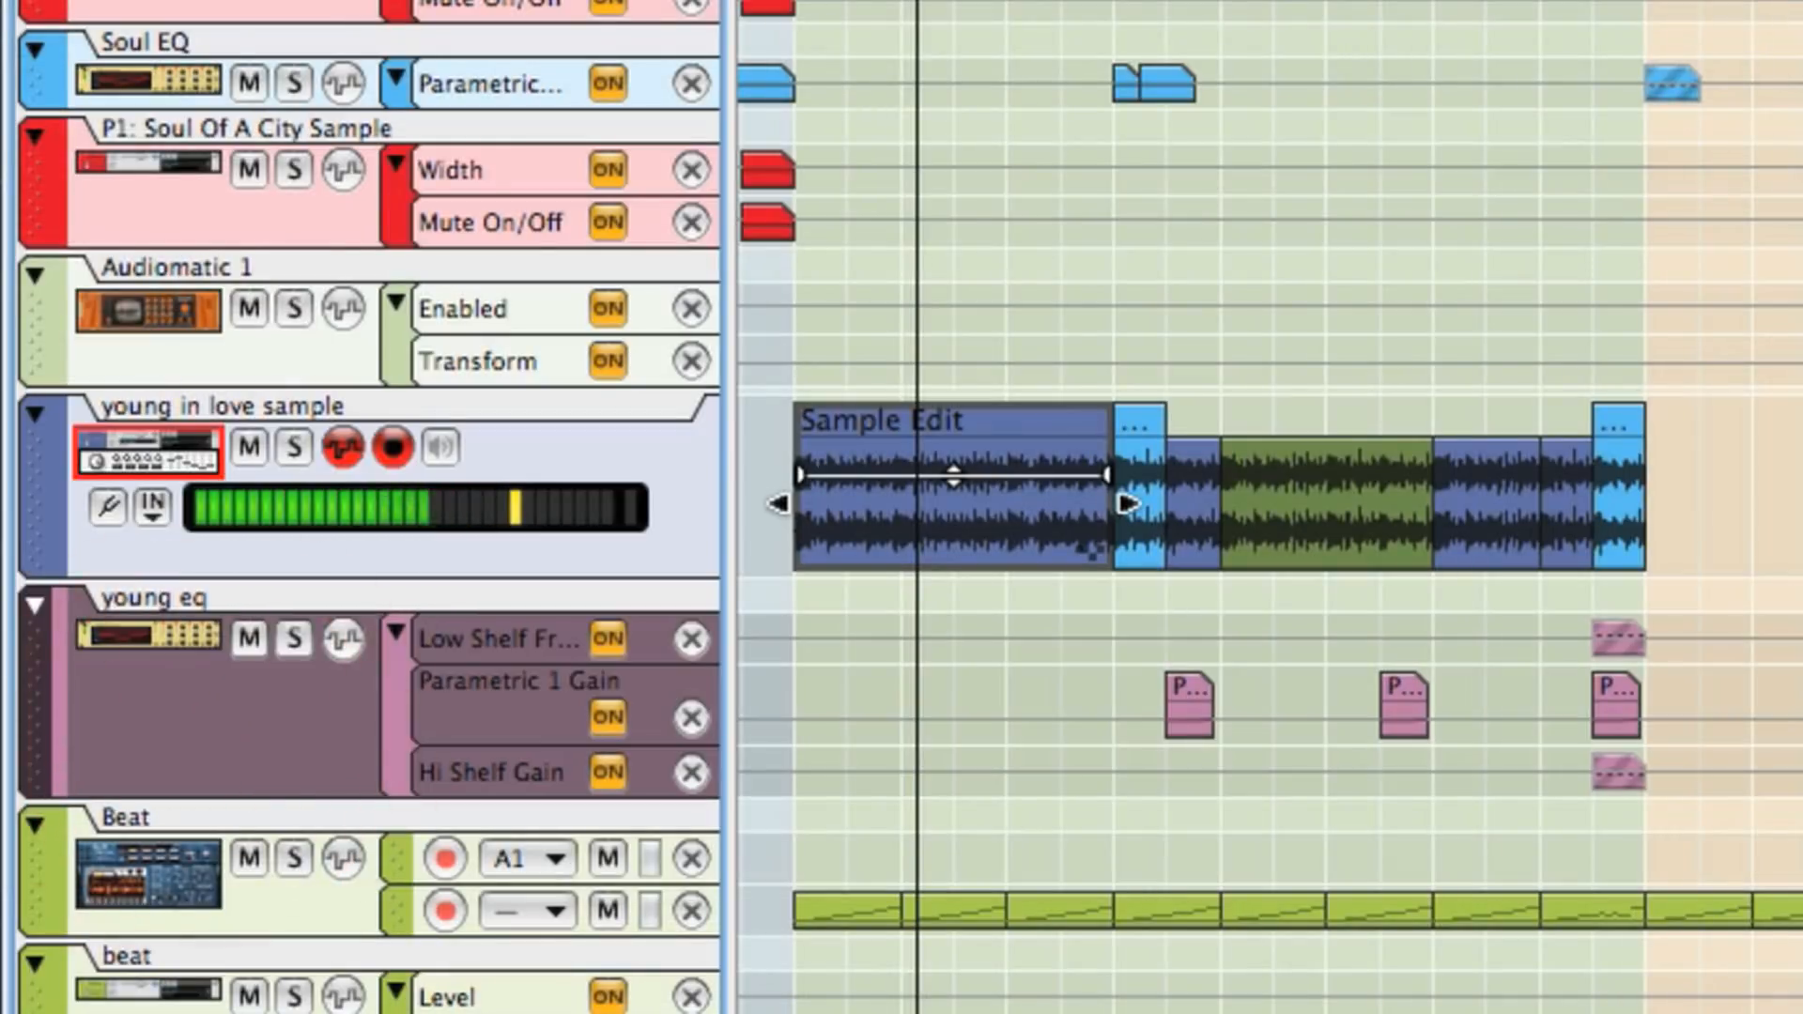
right_click(1064, 5)
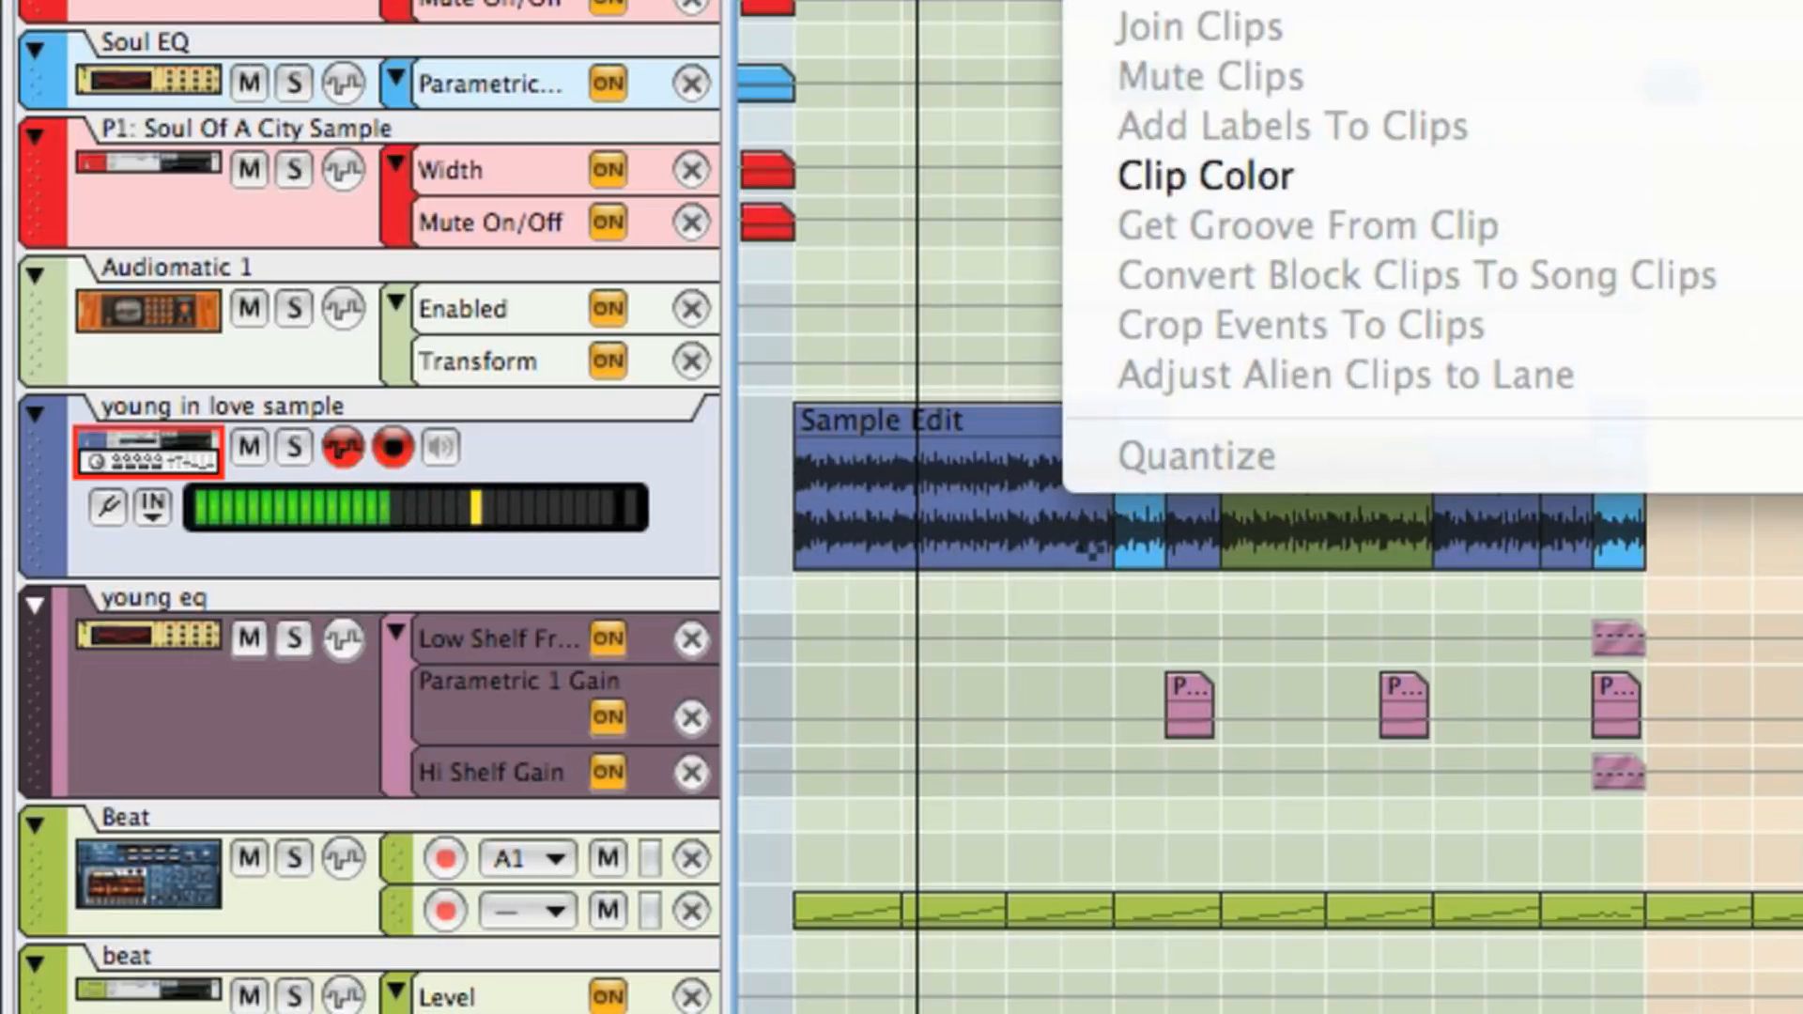
key("Escape")
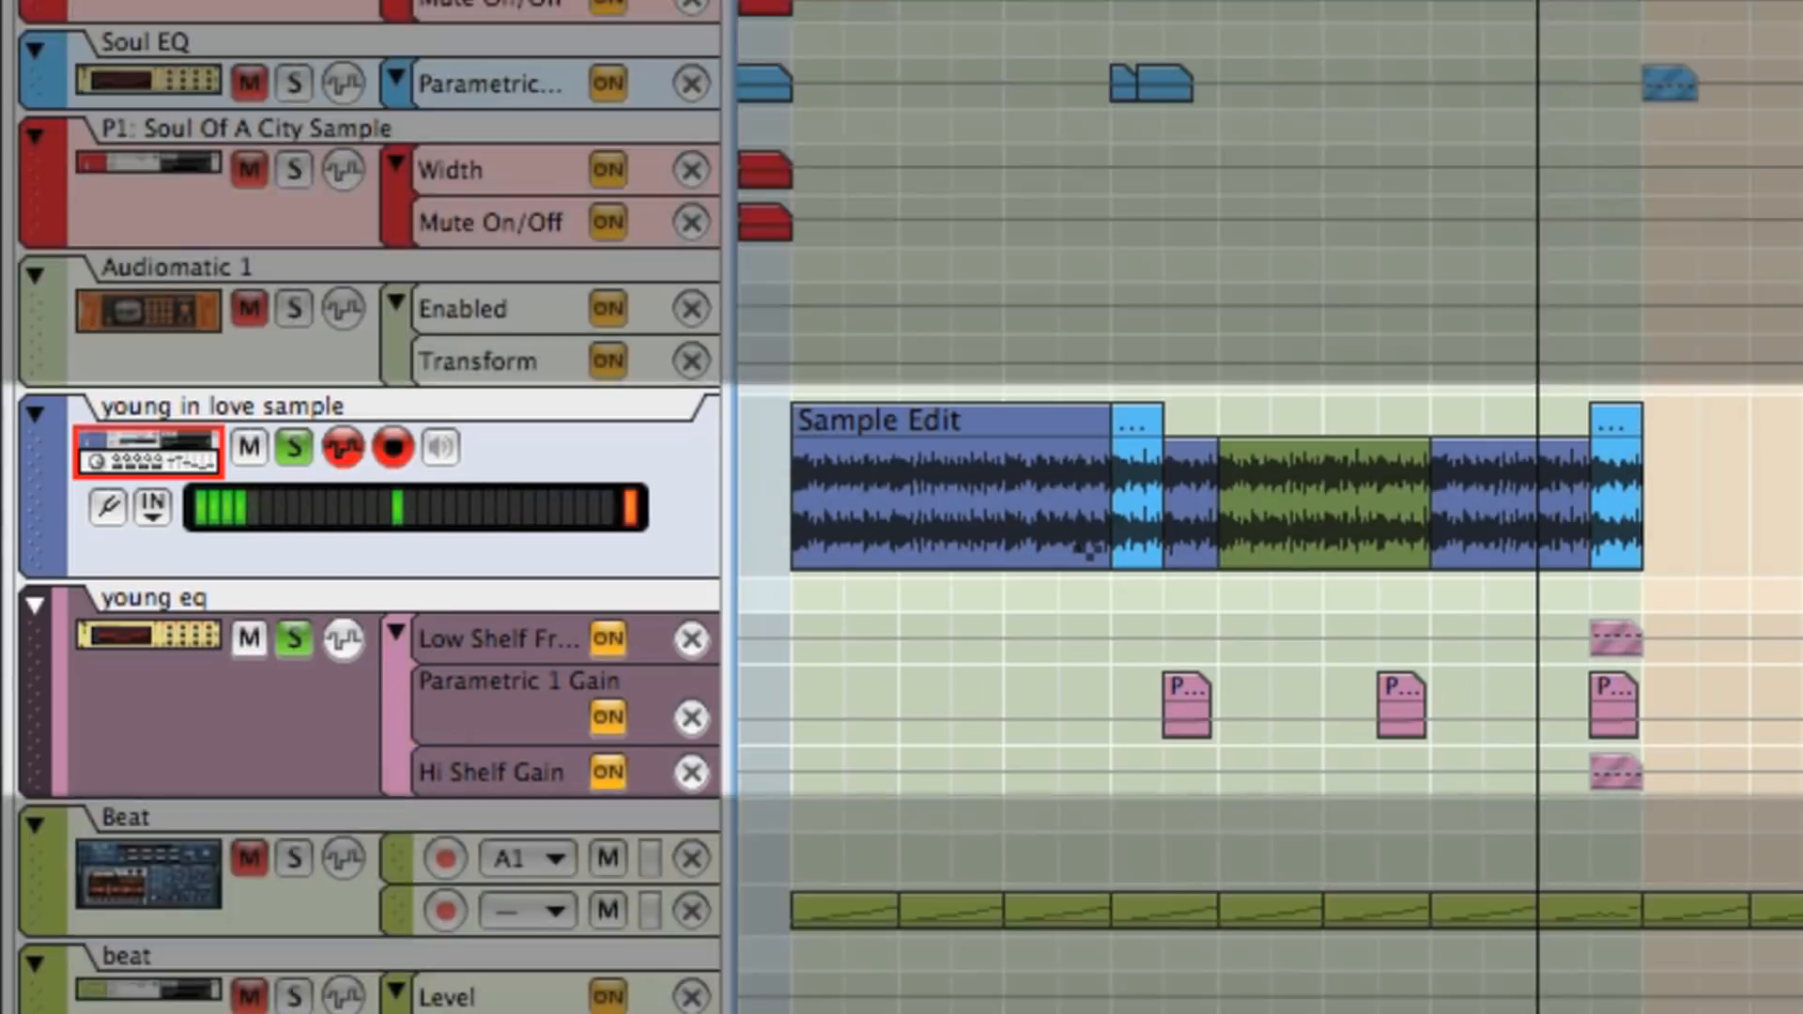
left_click(294, 640)
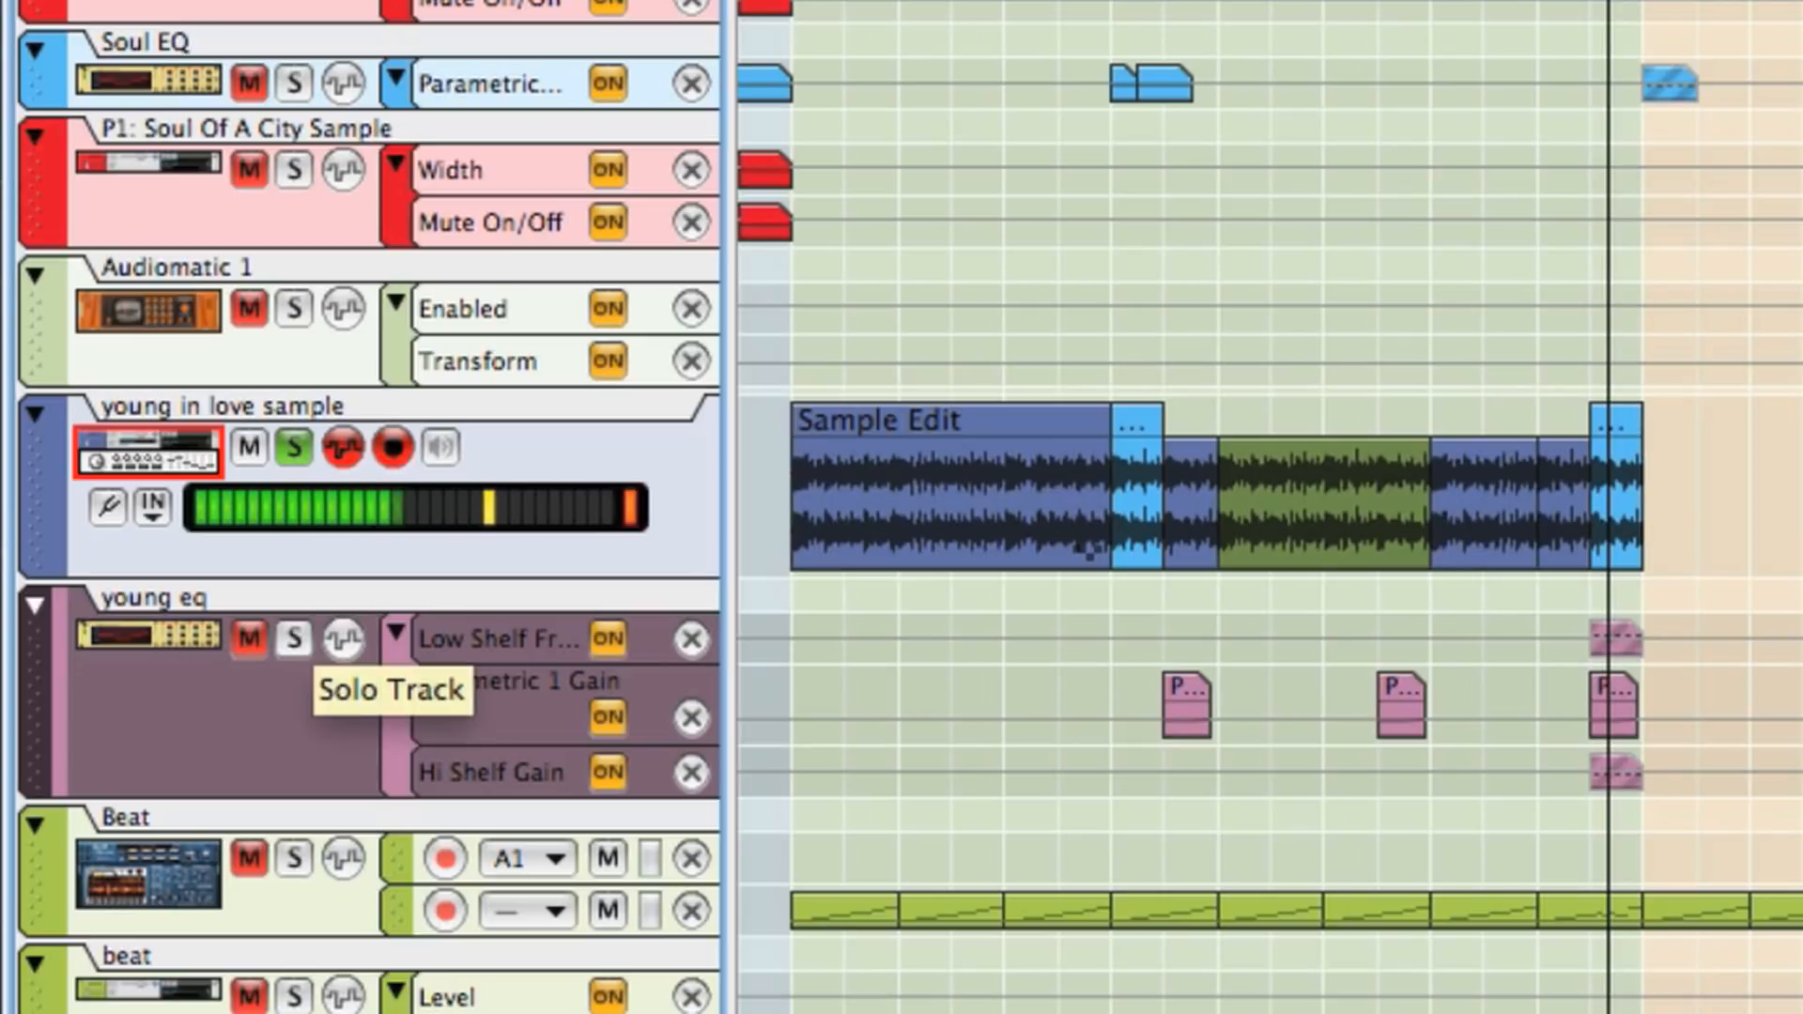
left_click(294, 638)
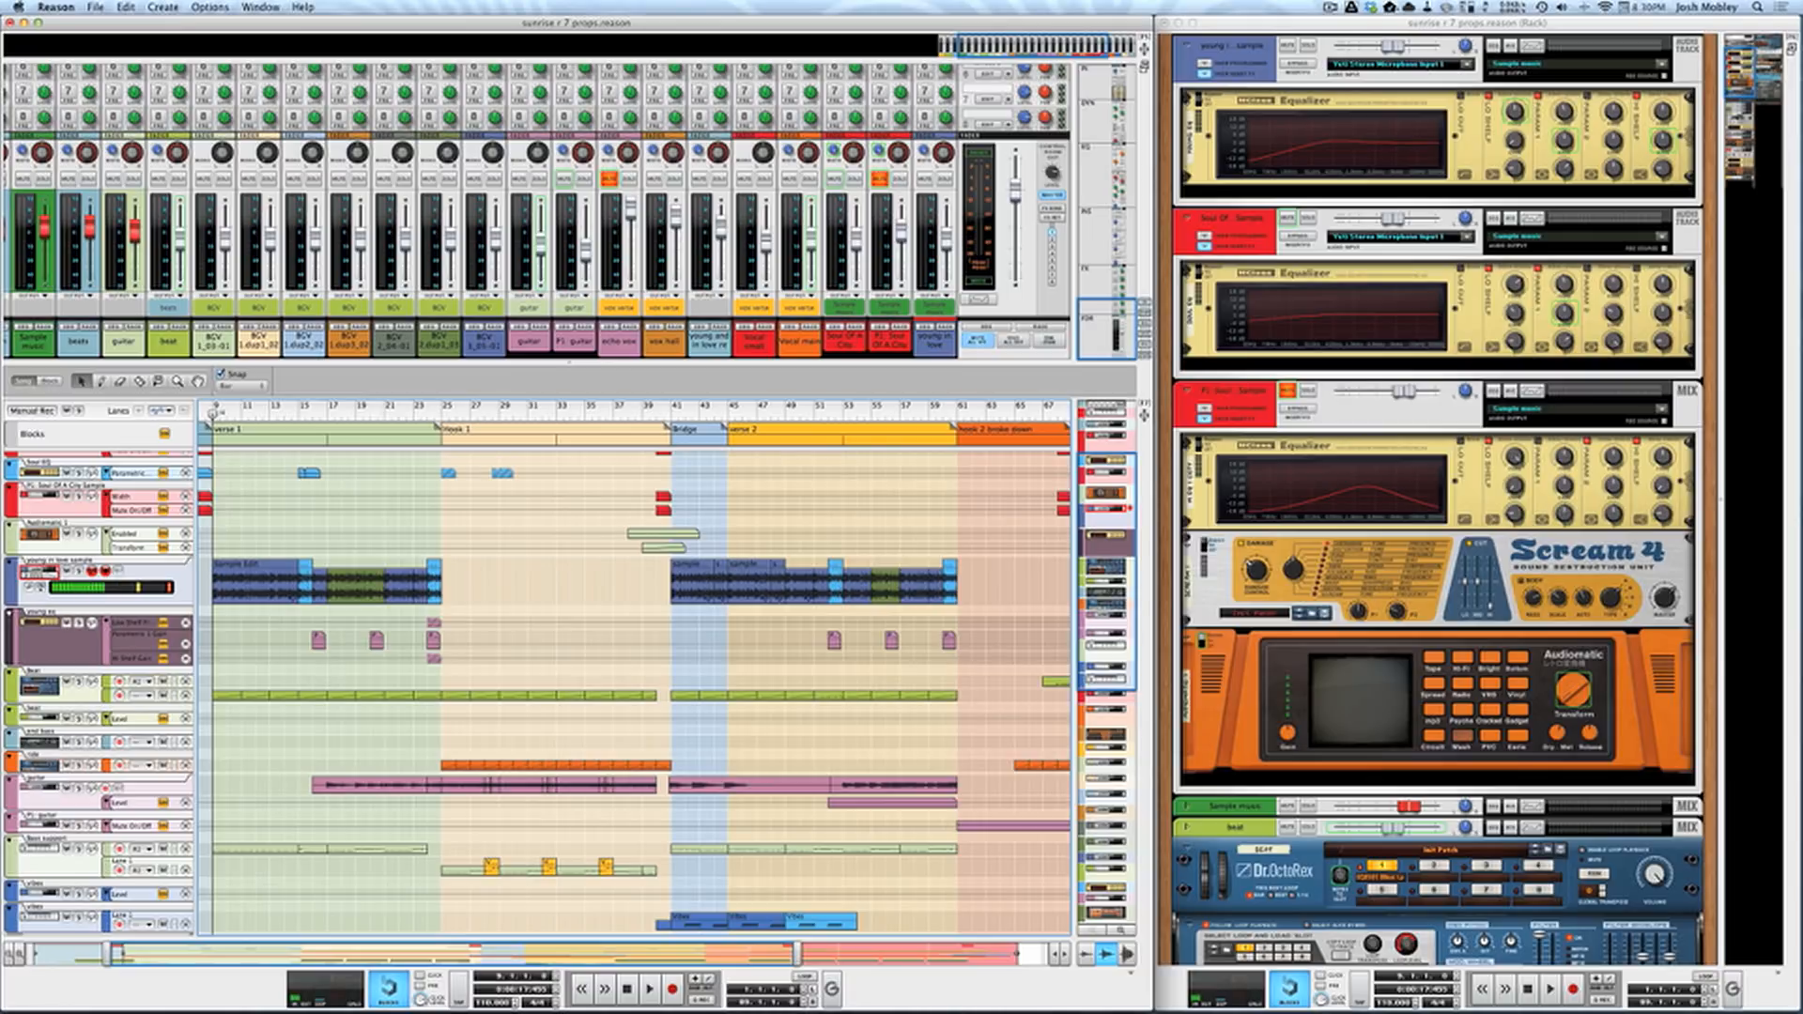
Play the song from the start of Hook 1.
left_click(80, 766)
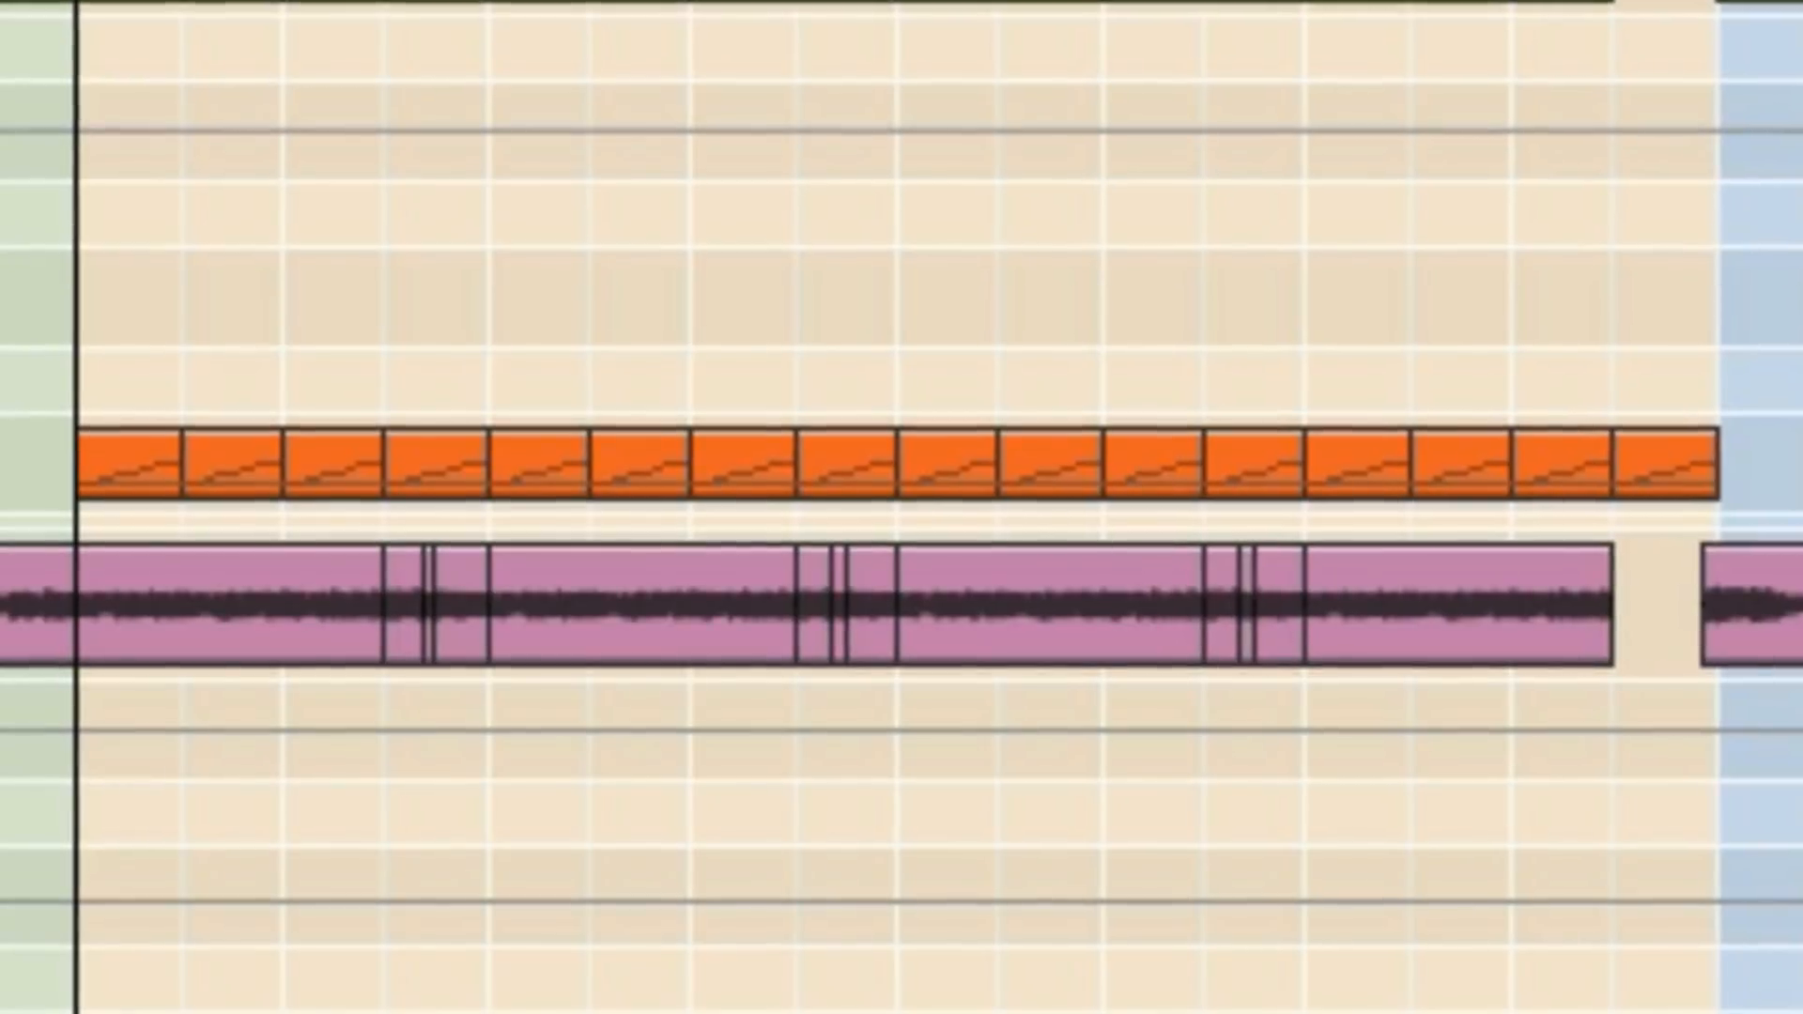
key("space")
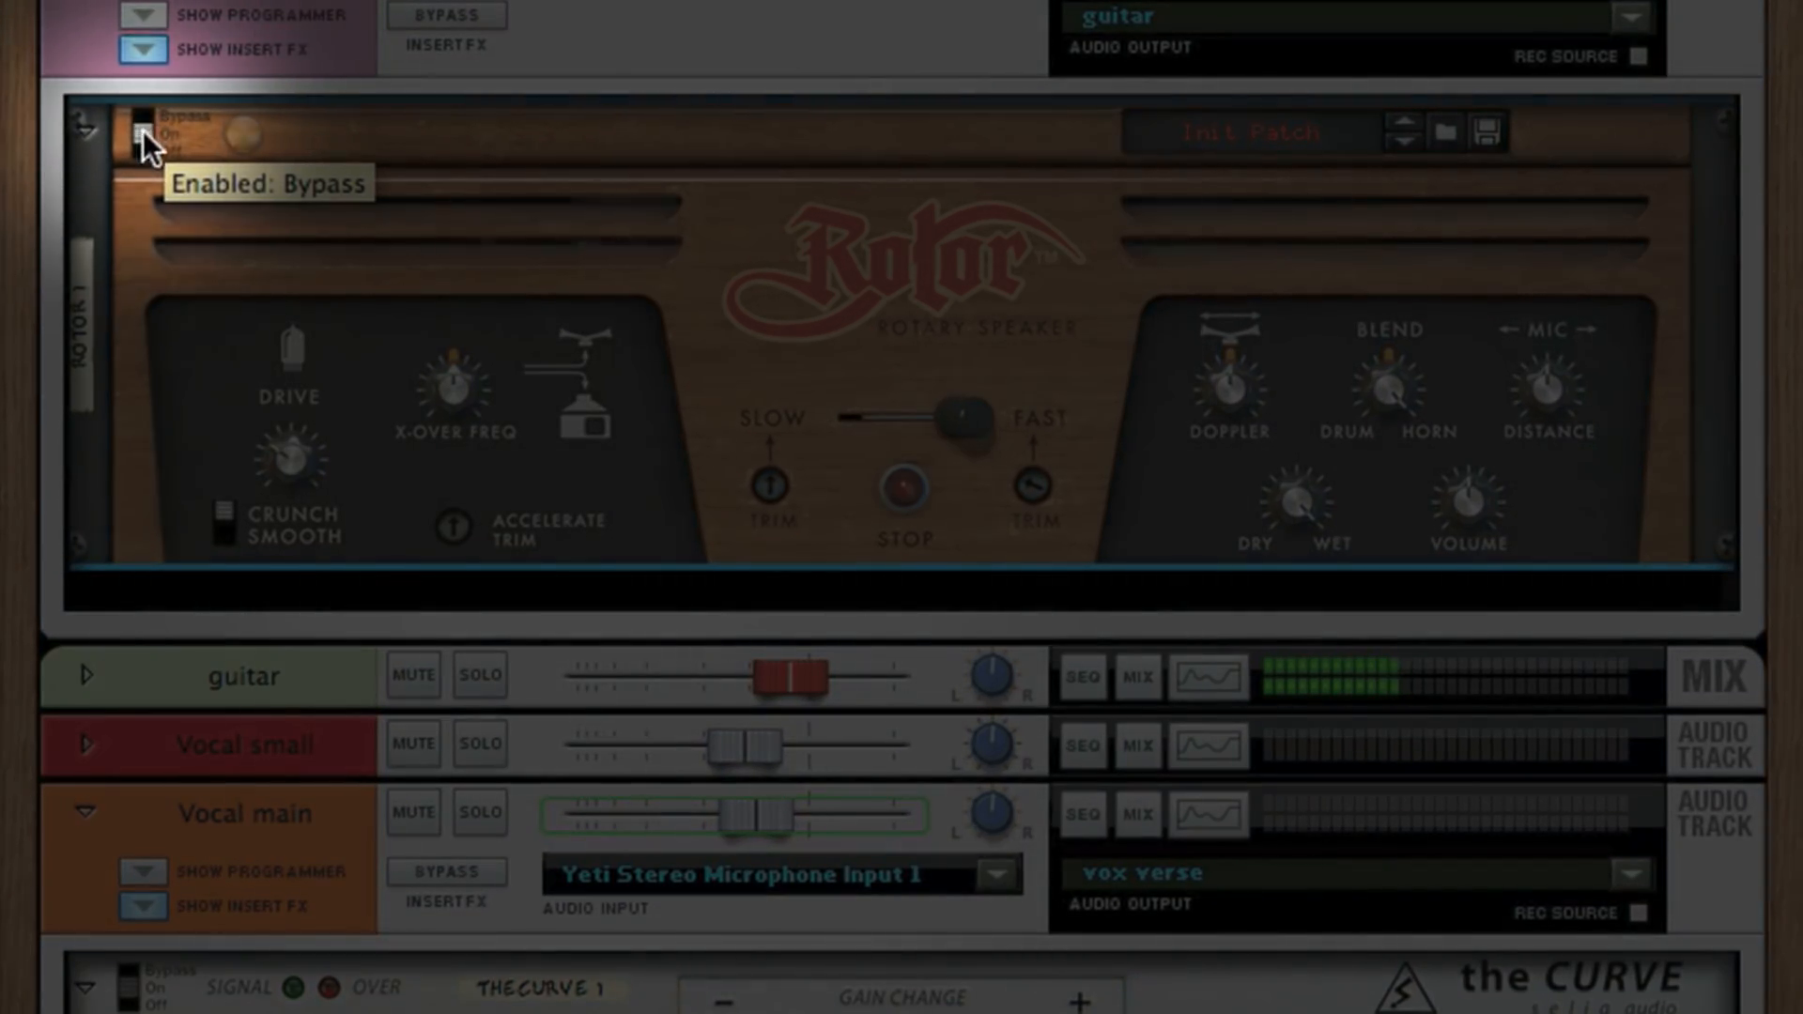
Compare the guitar's Rotor 1 rotary speaker effect by switching it between On and Bypass during playback.
left_click(141, 136)
left_click(139, 130)
left_click(139, 129)
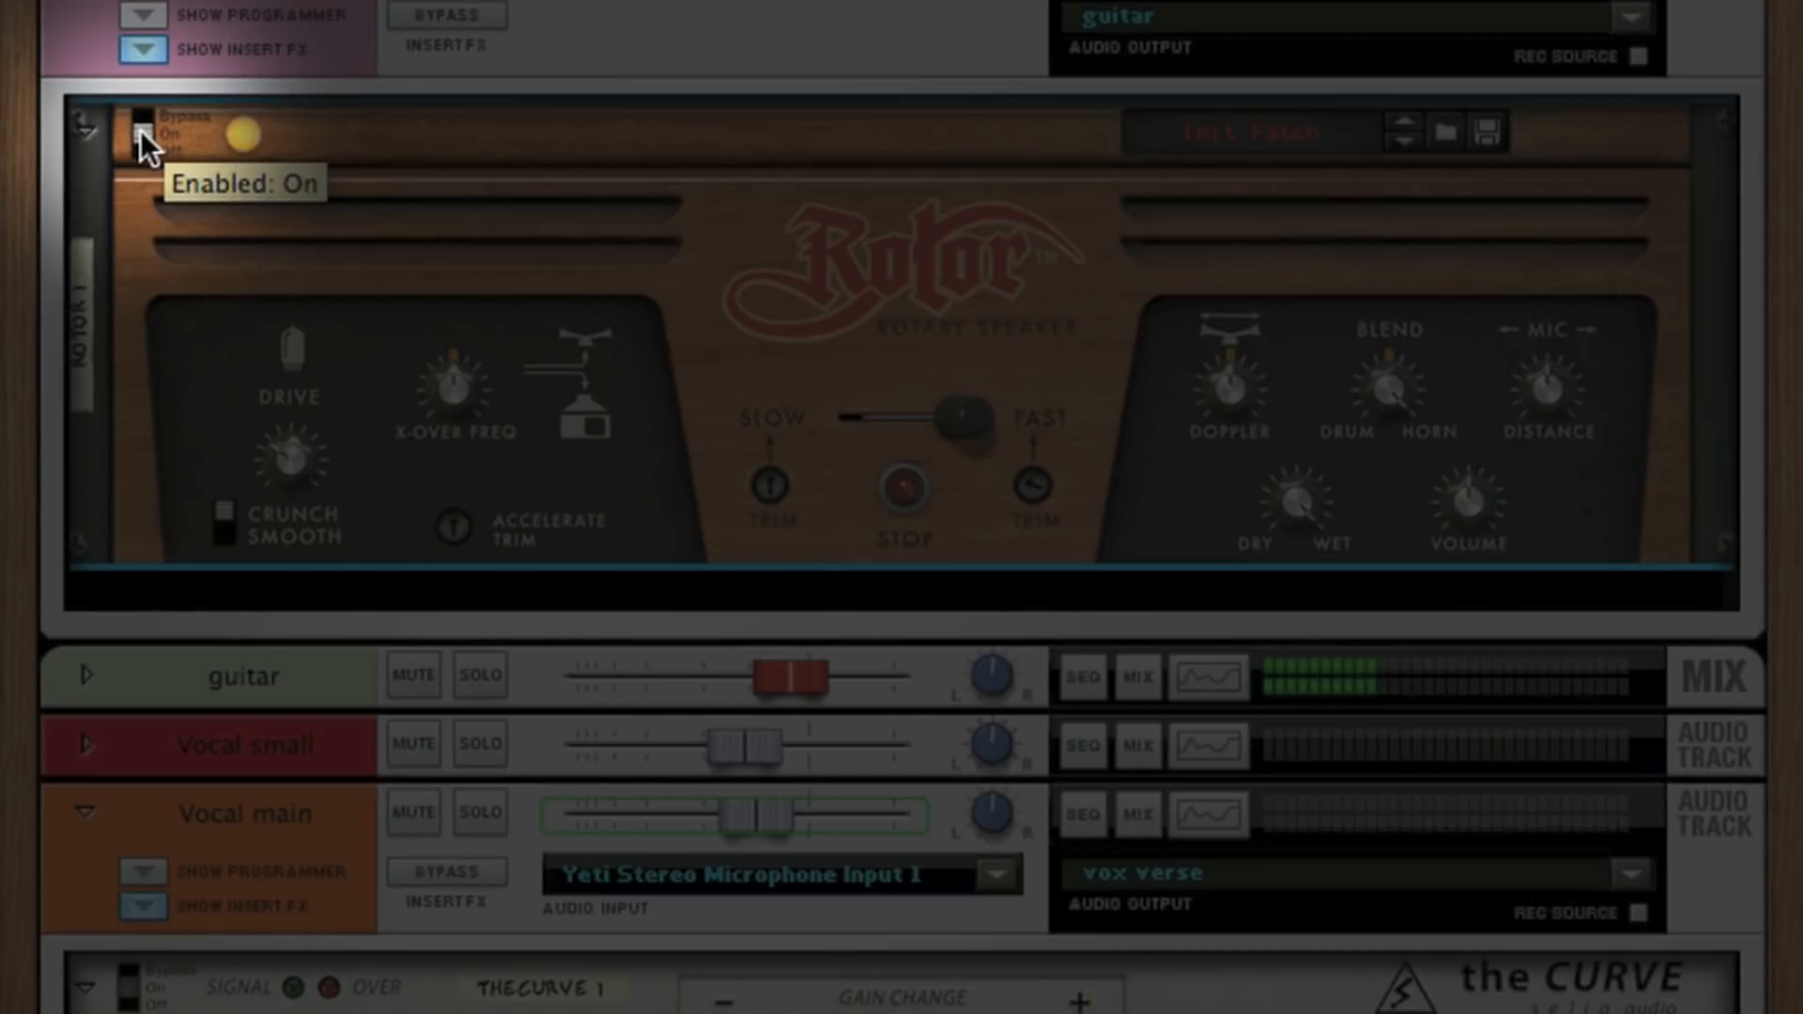
left_click(139, 122)
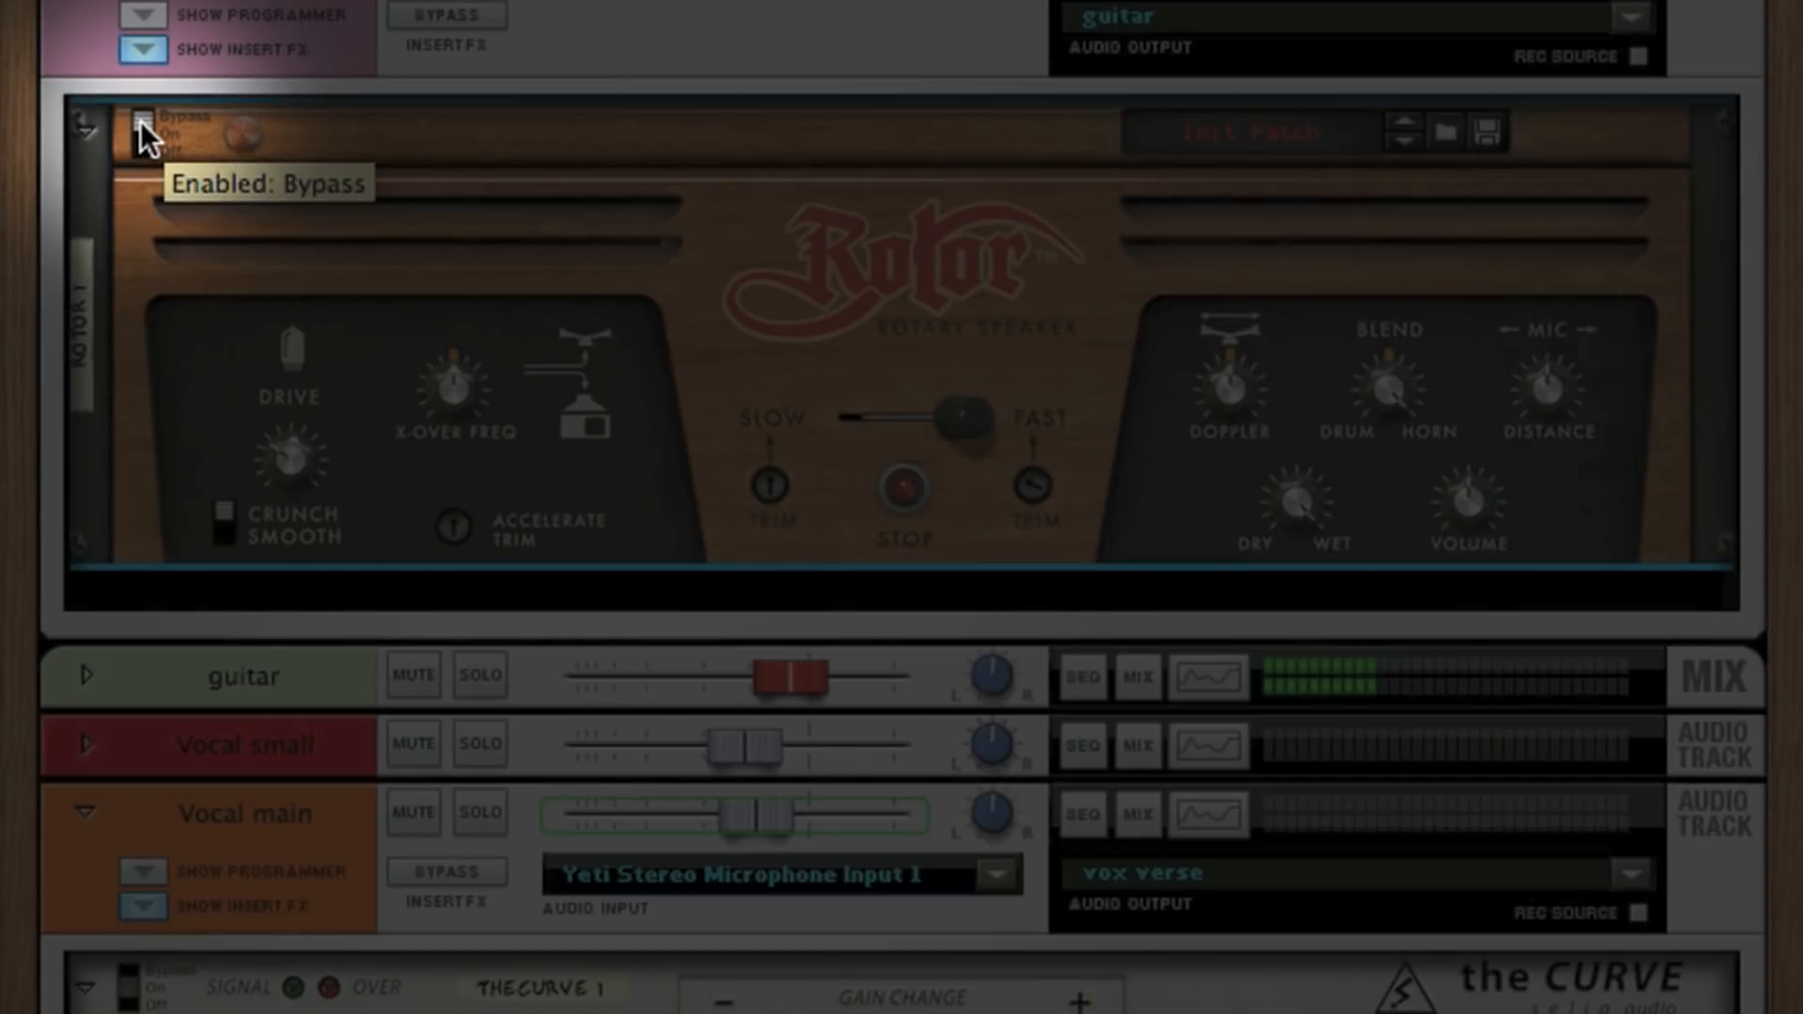
left_click(139, 129)
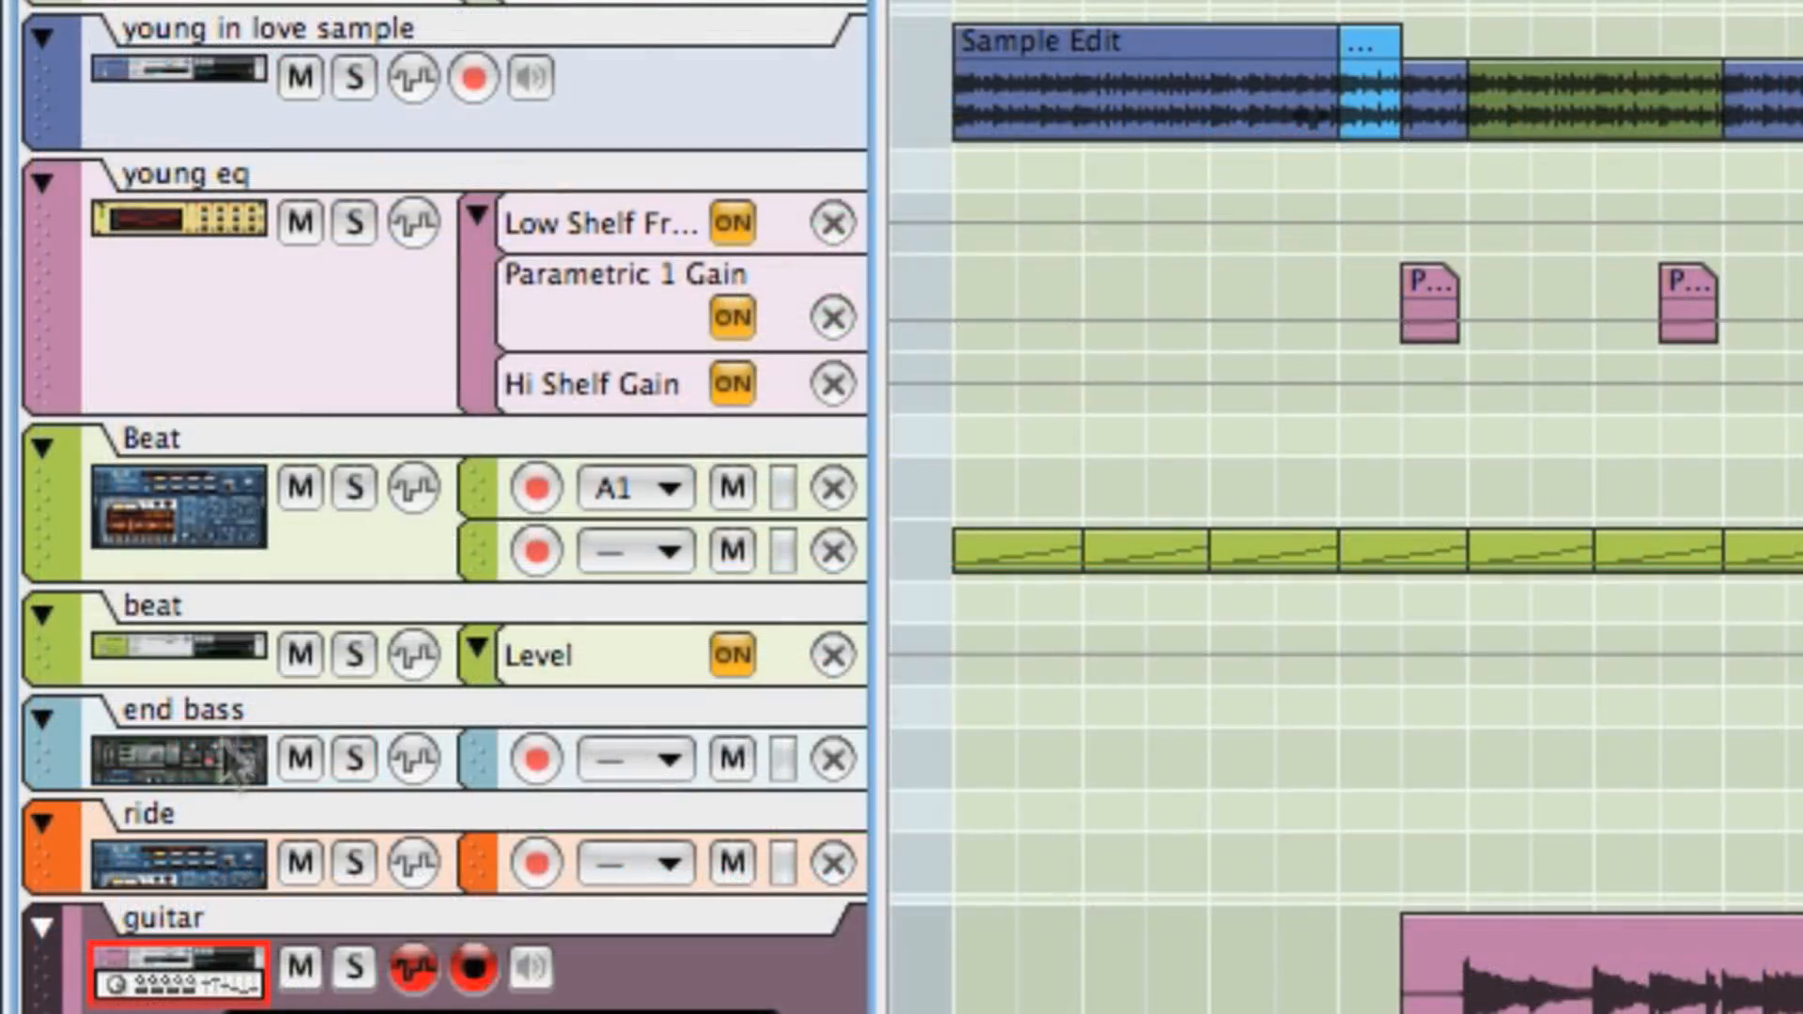
Solo the Beat track and play it from the start of the Sample Edit clip.
left_click(352, 484)
left_click(954, 4)
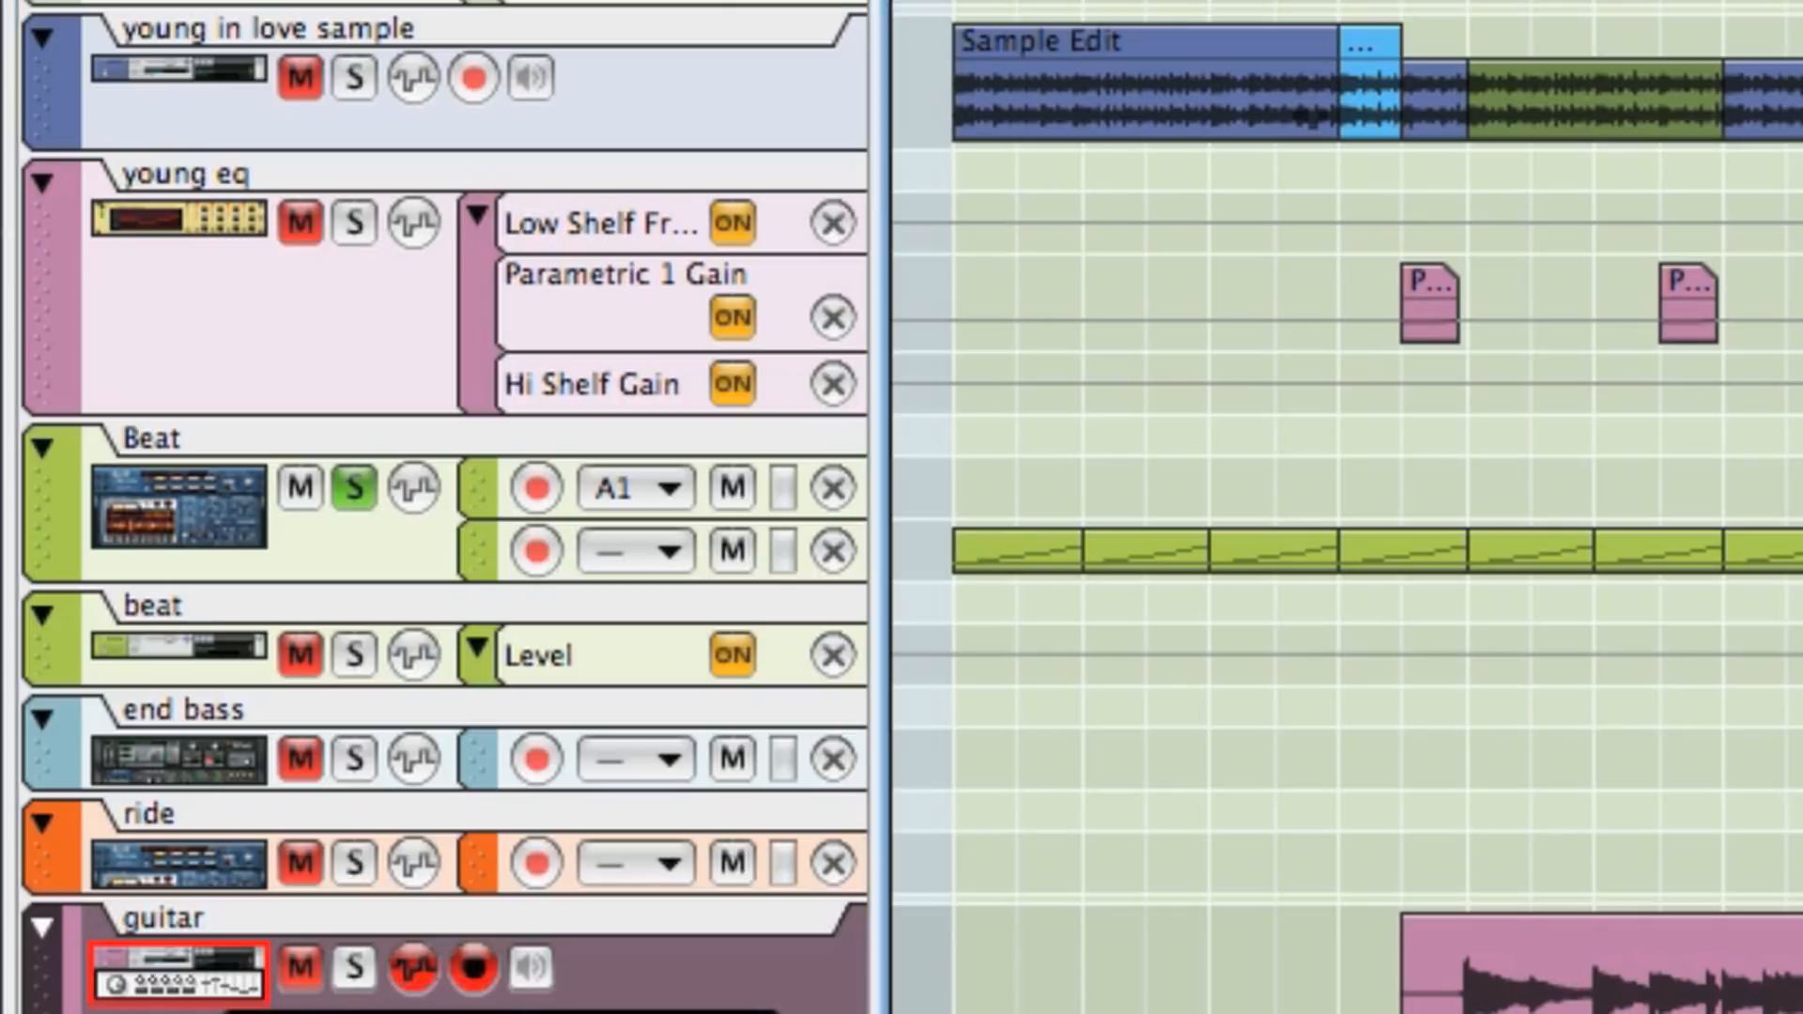
key("space")
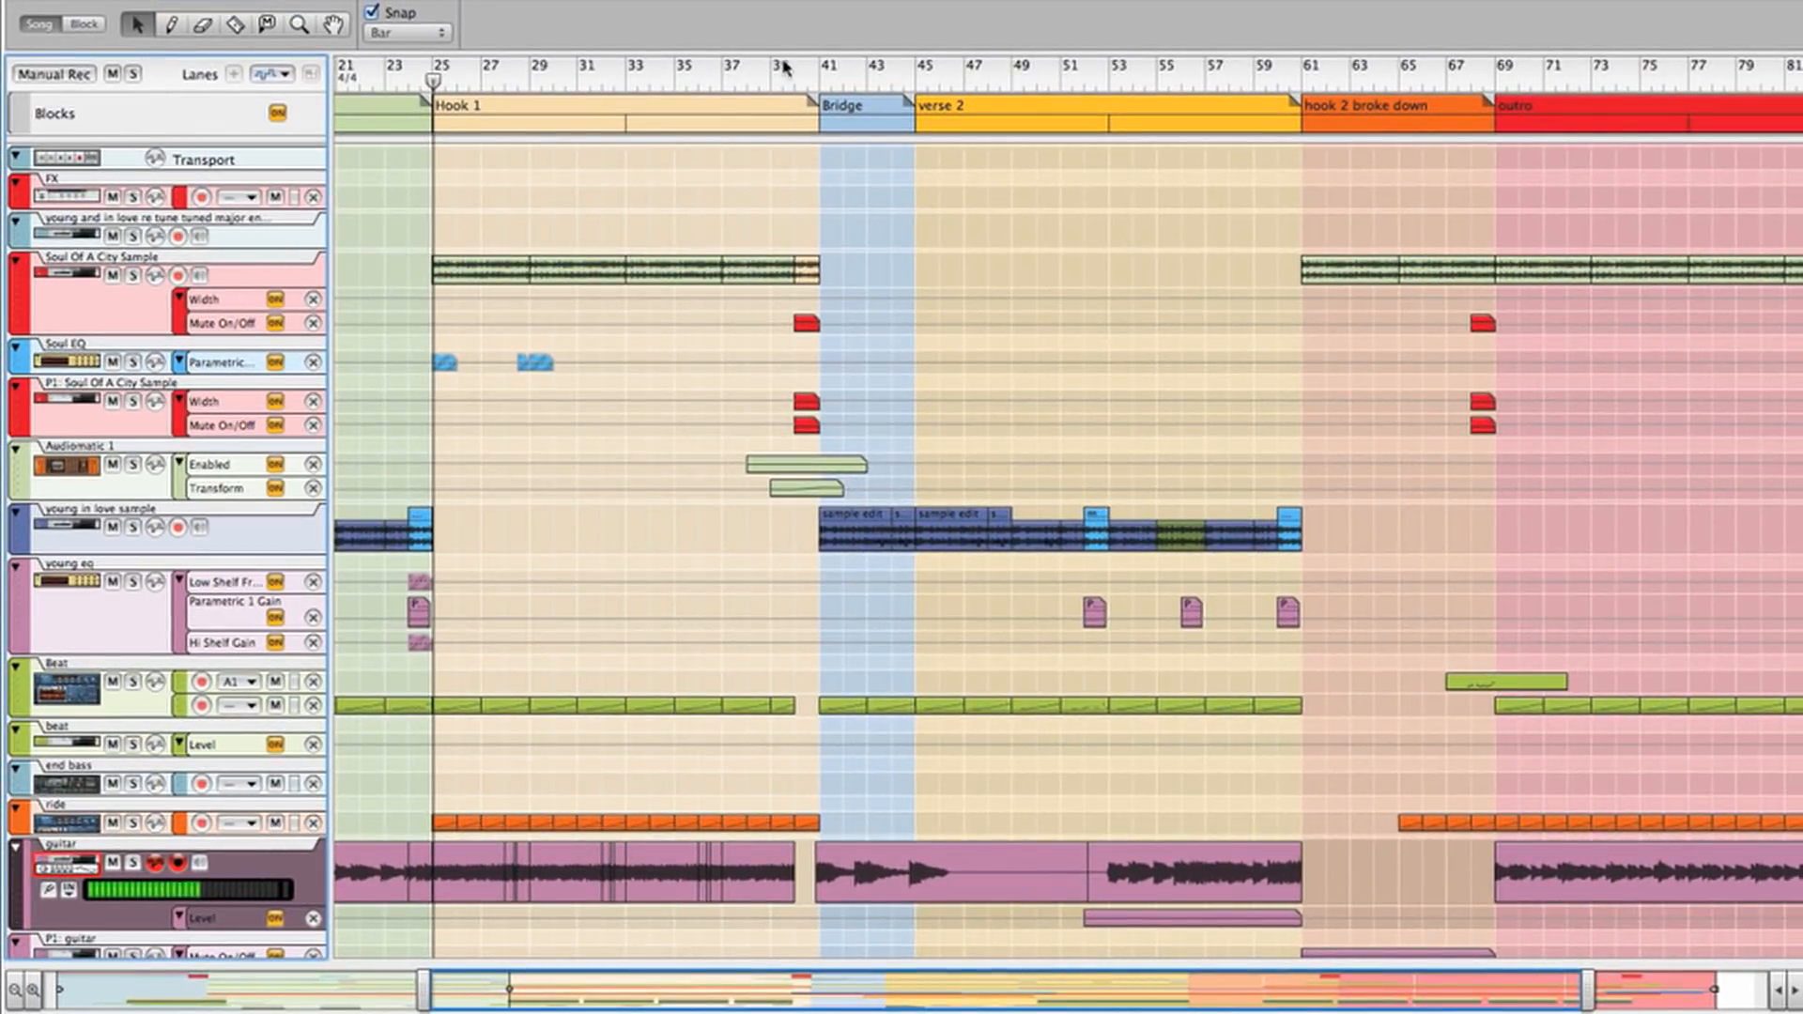
Move the playback position to bar 39 and select the Soul Of A City Sample track.
left_click(785, 68)
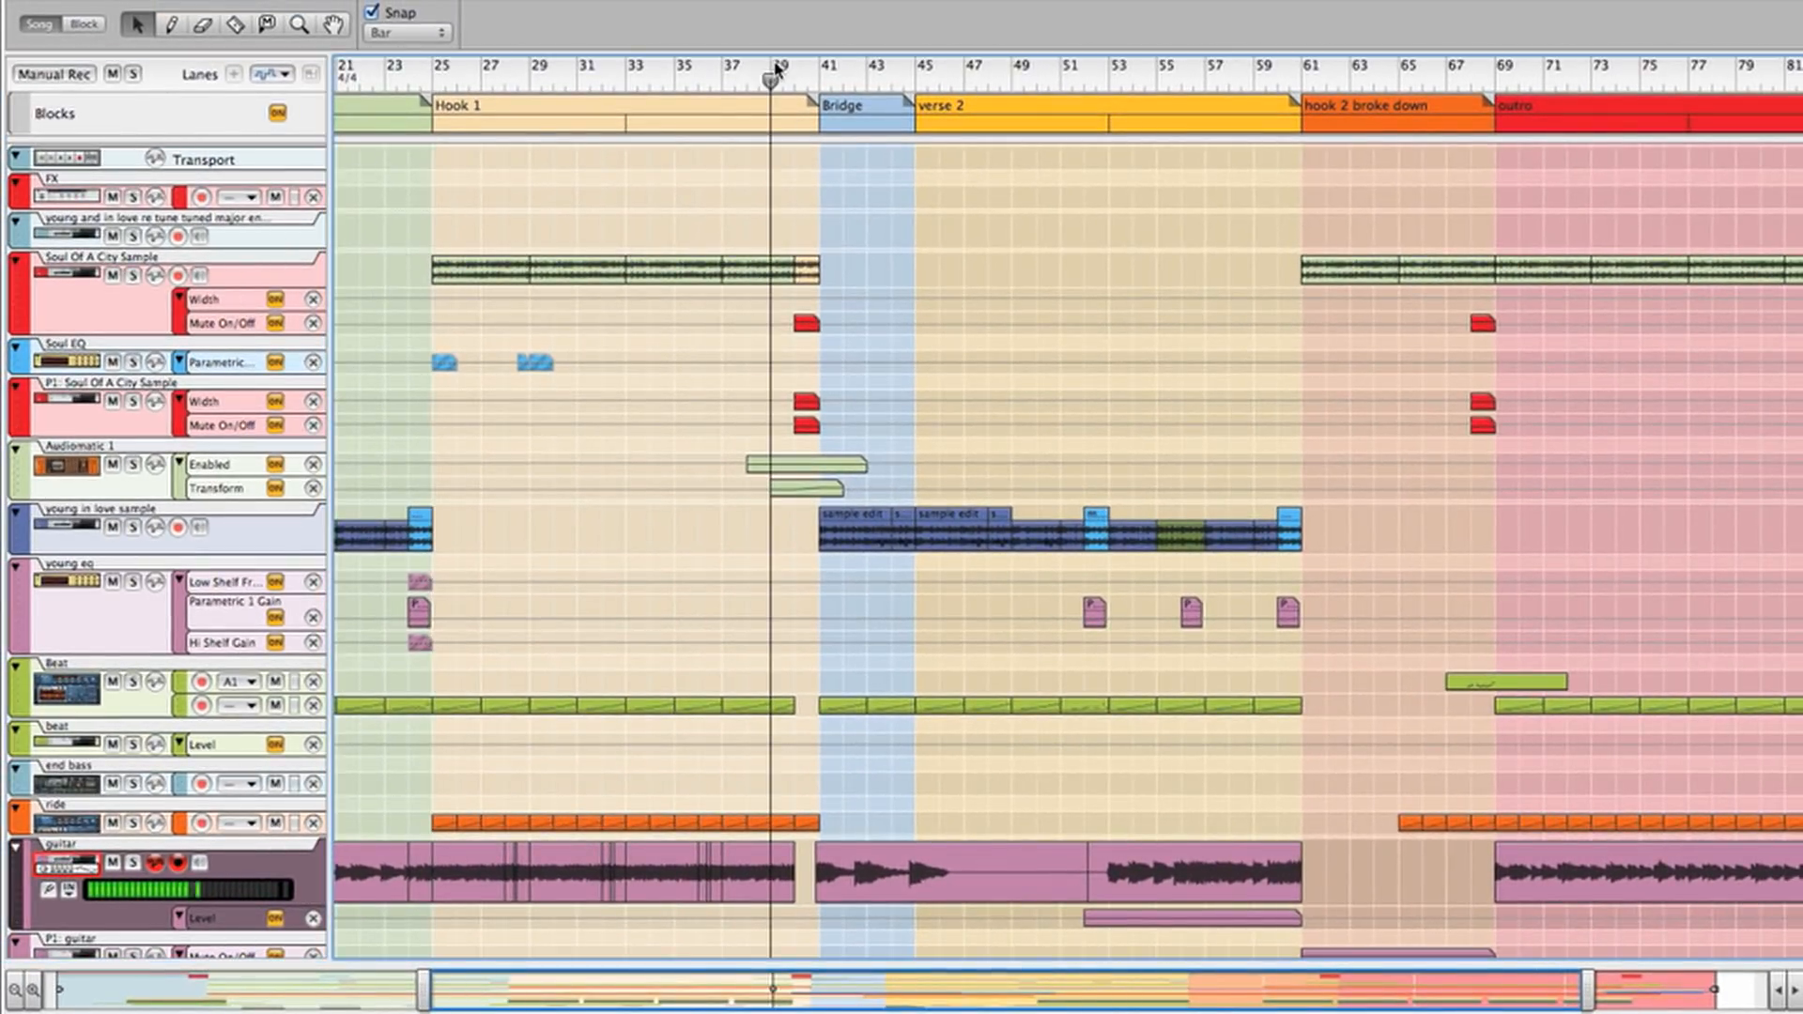
scroll(68, 263, "down", 1)
left_click(68, 263)
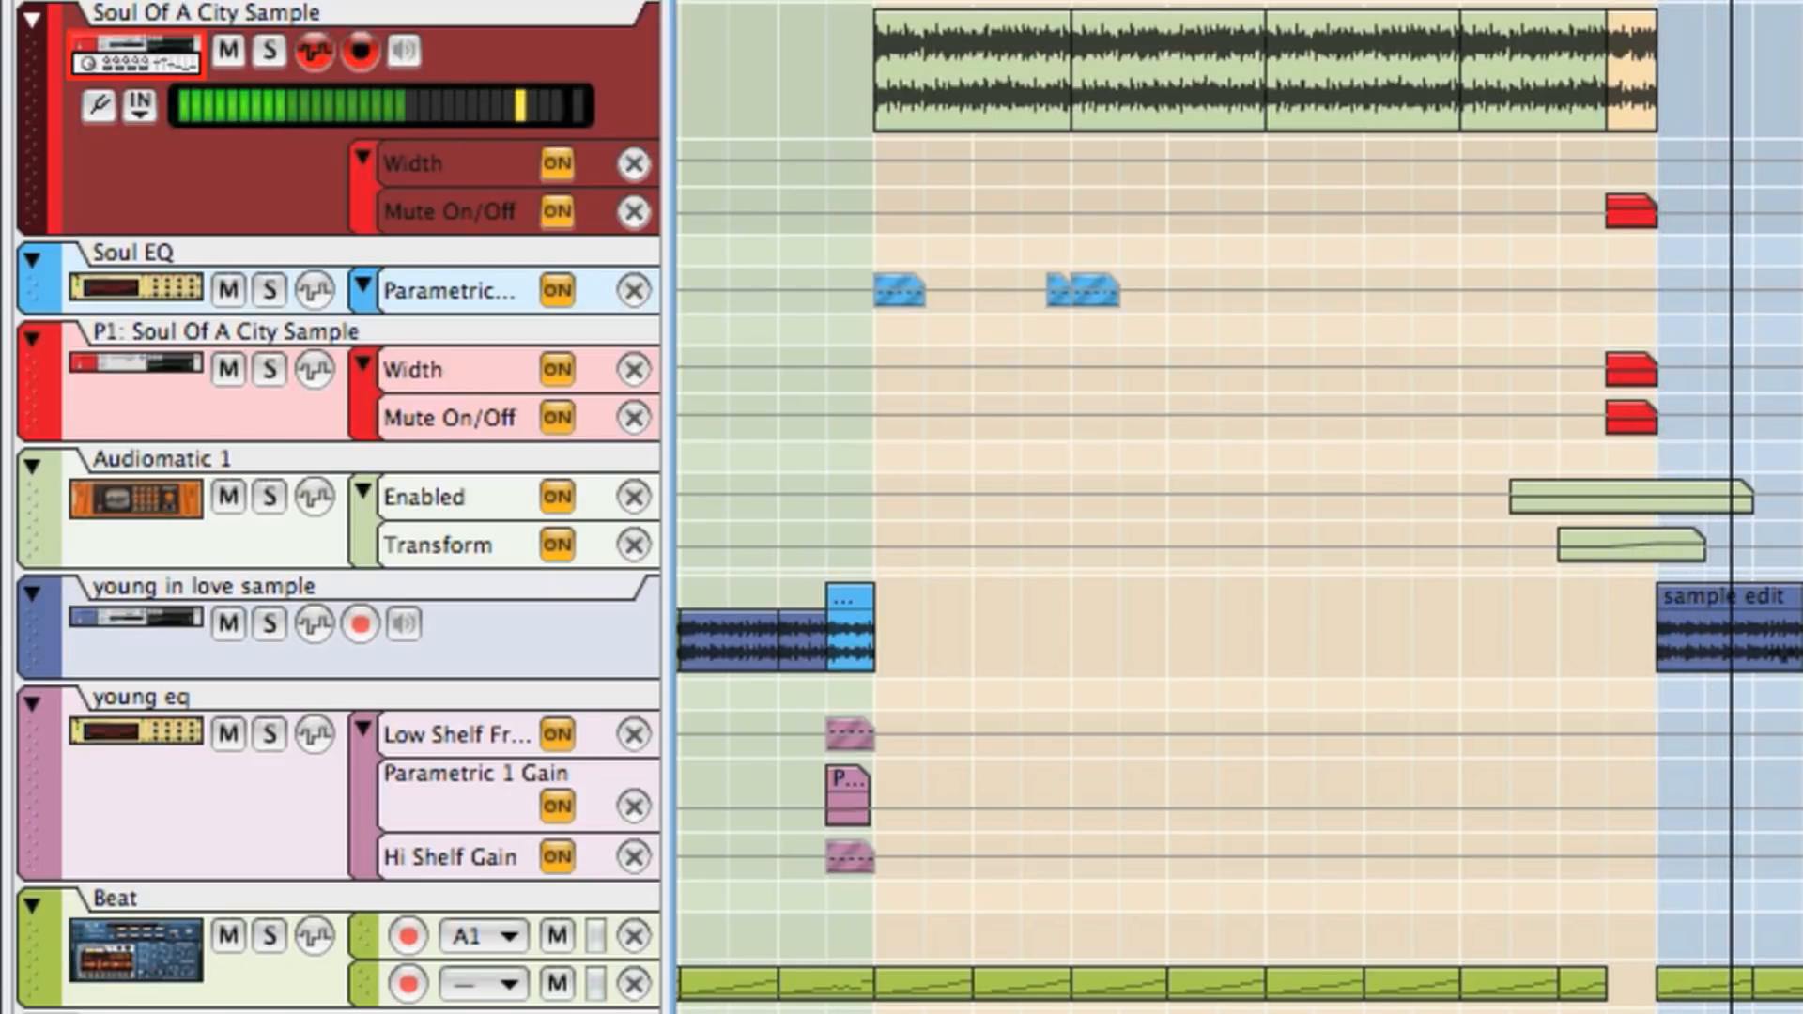
Review the guitar, bass, vibes and vocal tracks in the arrangement and select the Vocal small track.
scroll(902, 507, "down", 10)
scroll(902, 508, "down", 6)
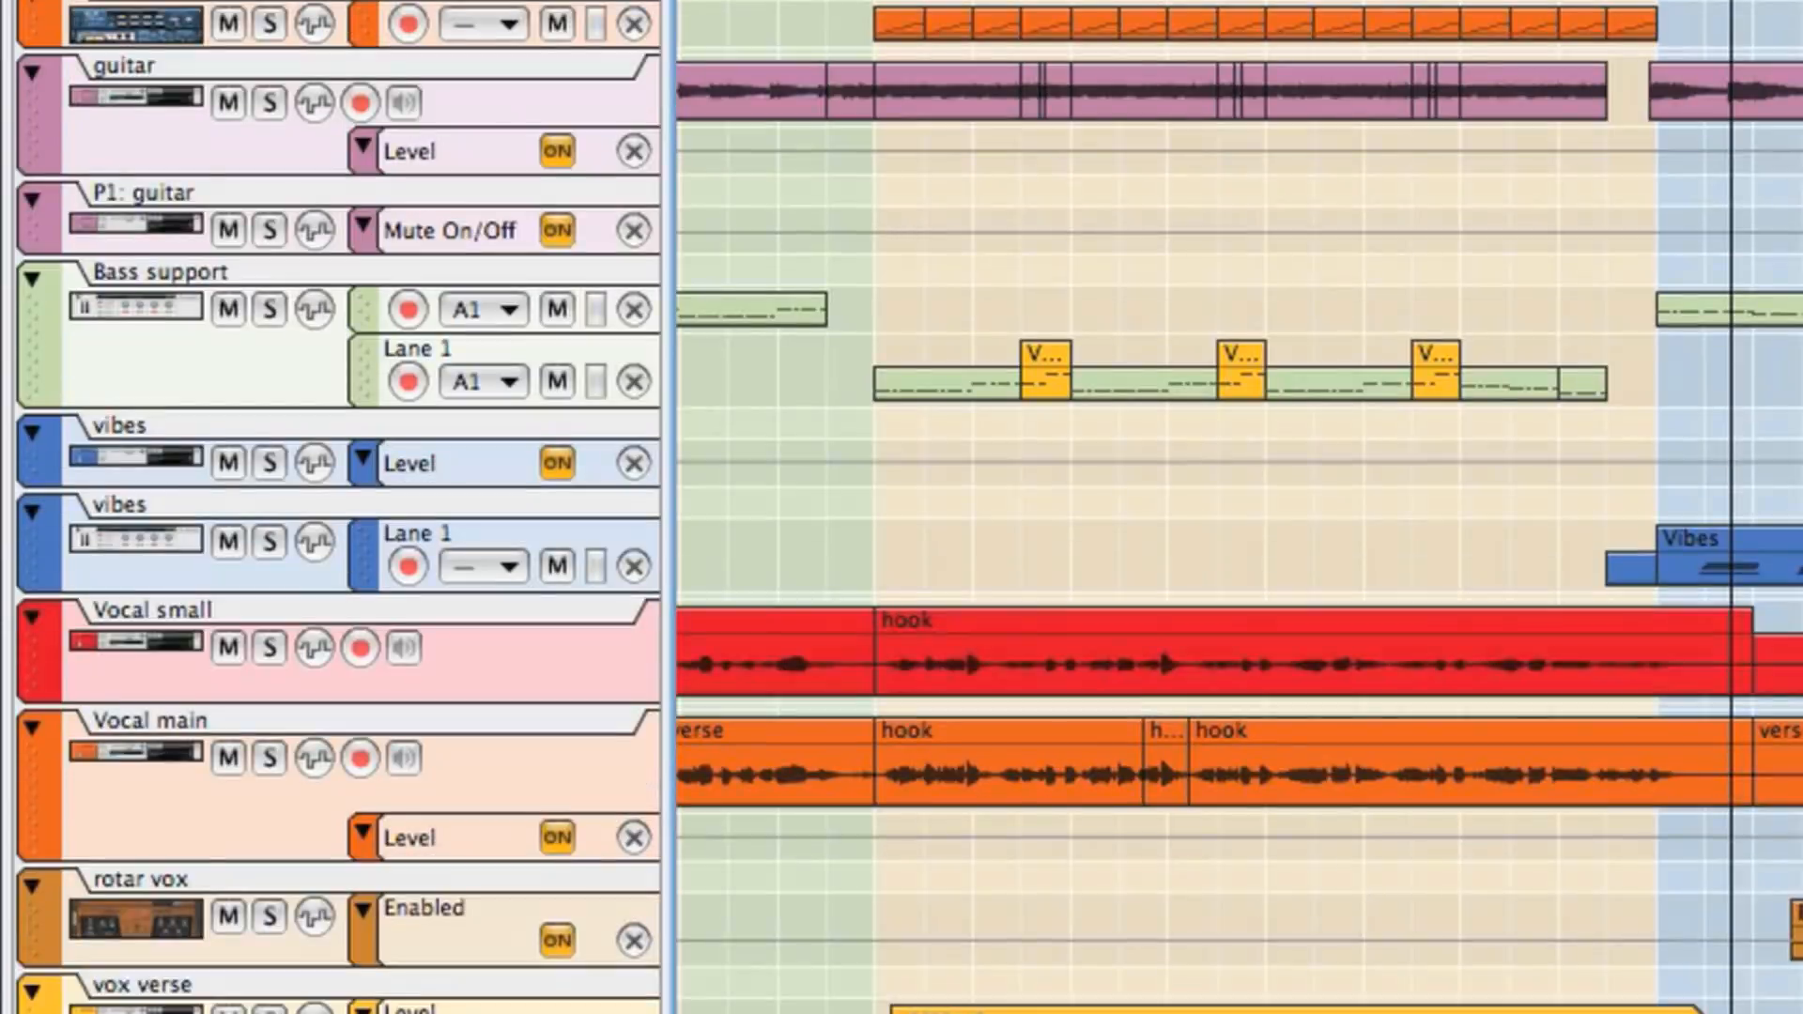
scroll(902, 507, "up", 3)
scroll(902, 507, "down", 5)
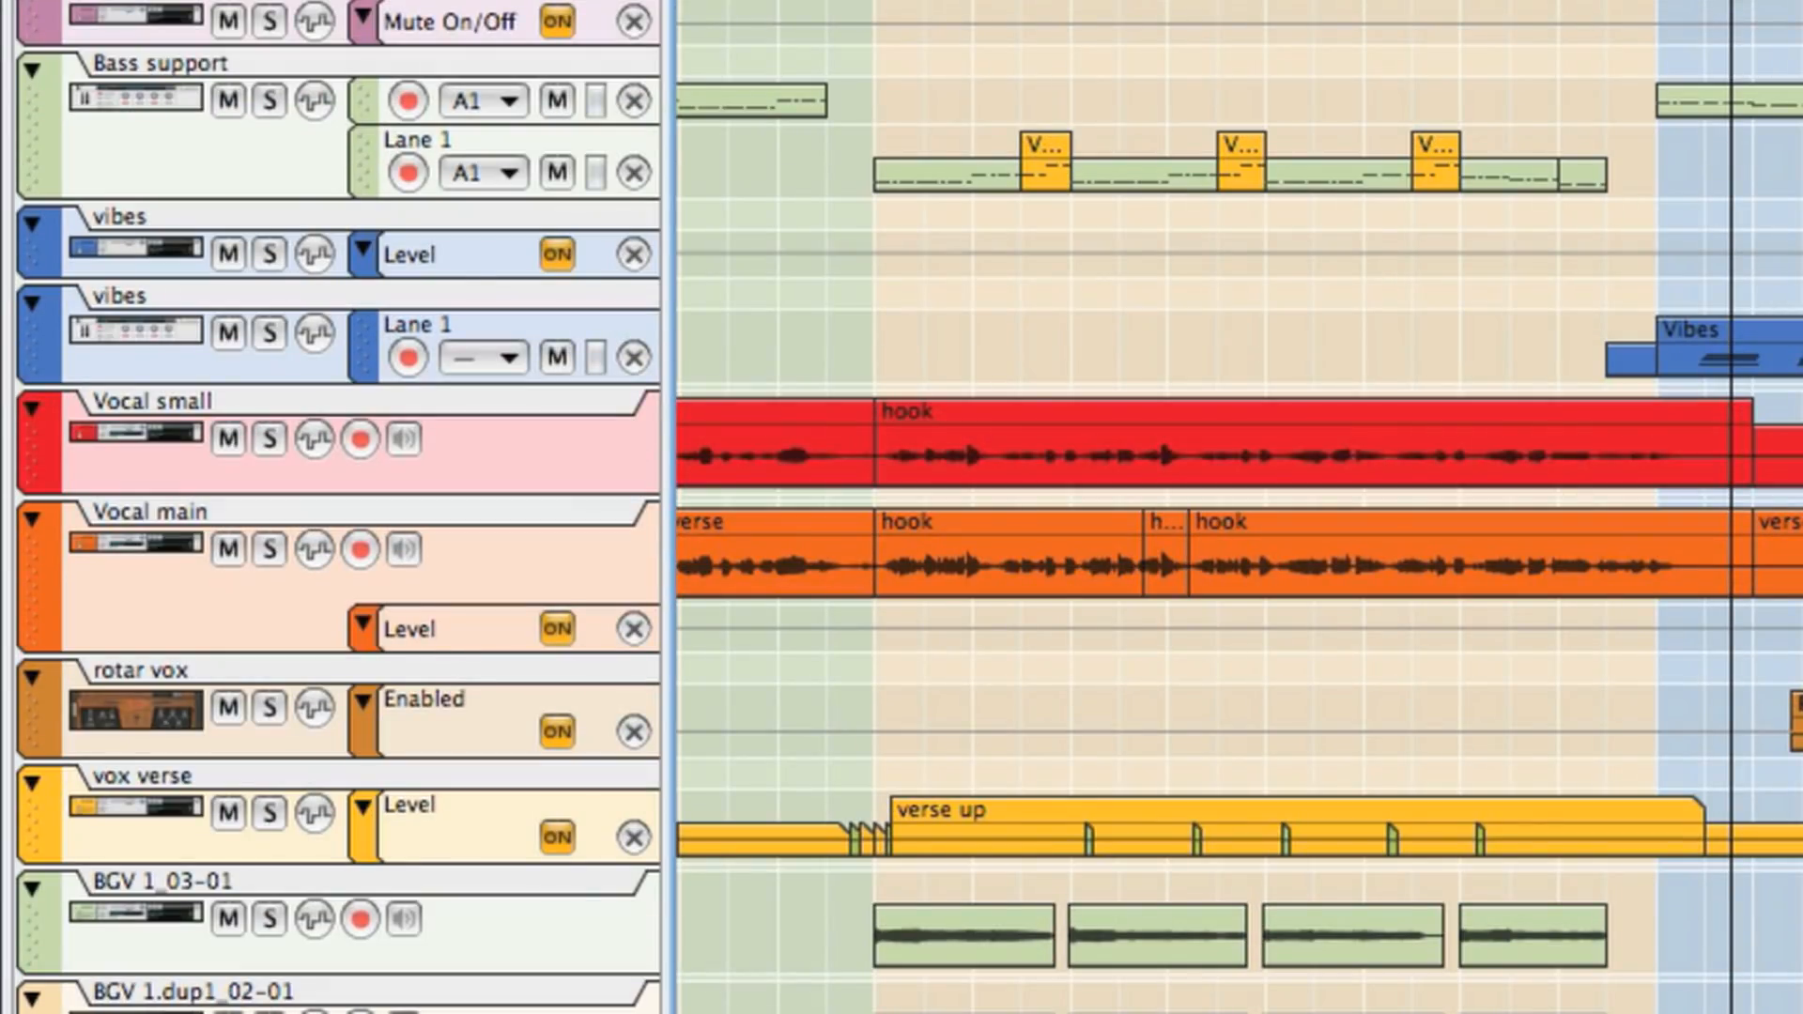
left_click(129, 436)
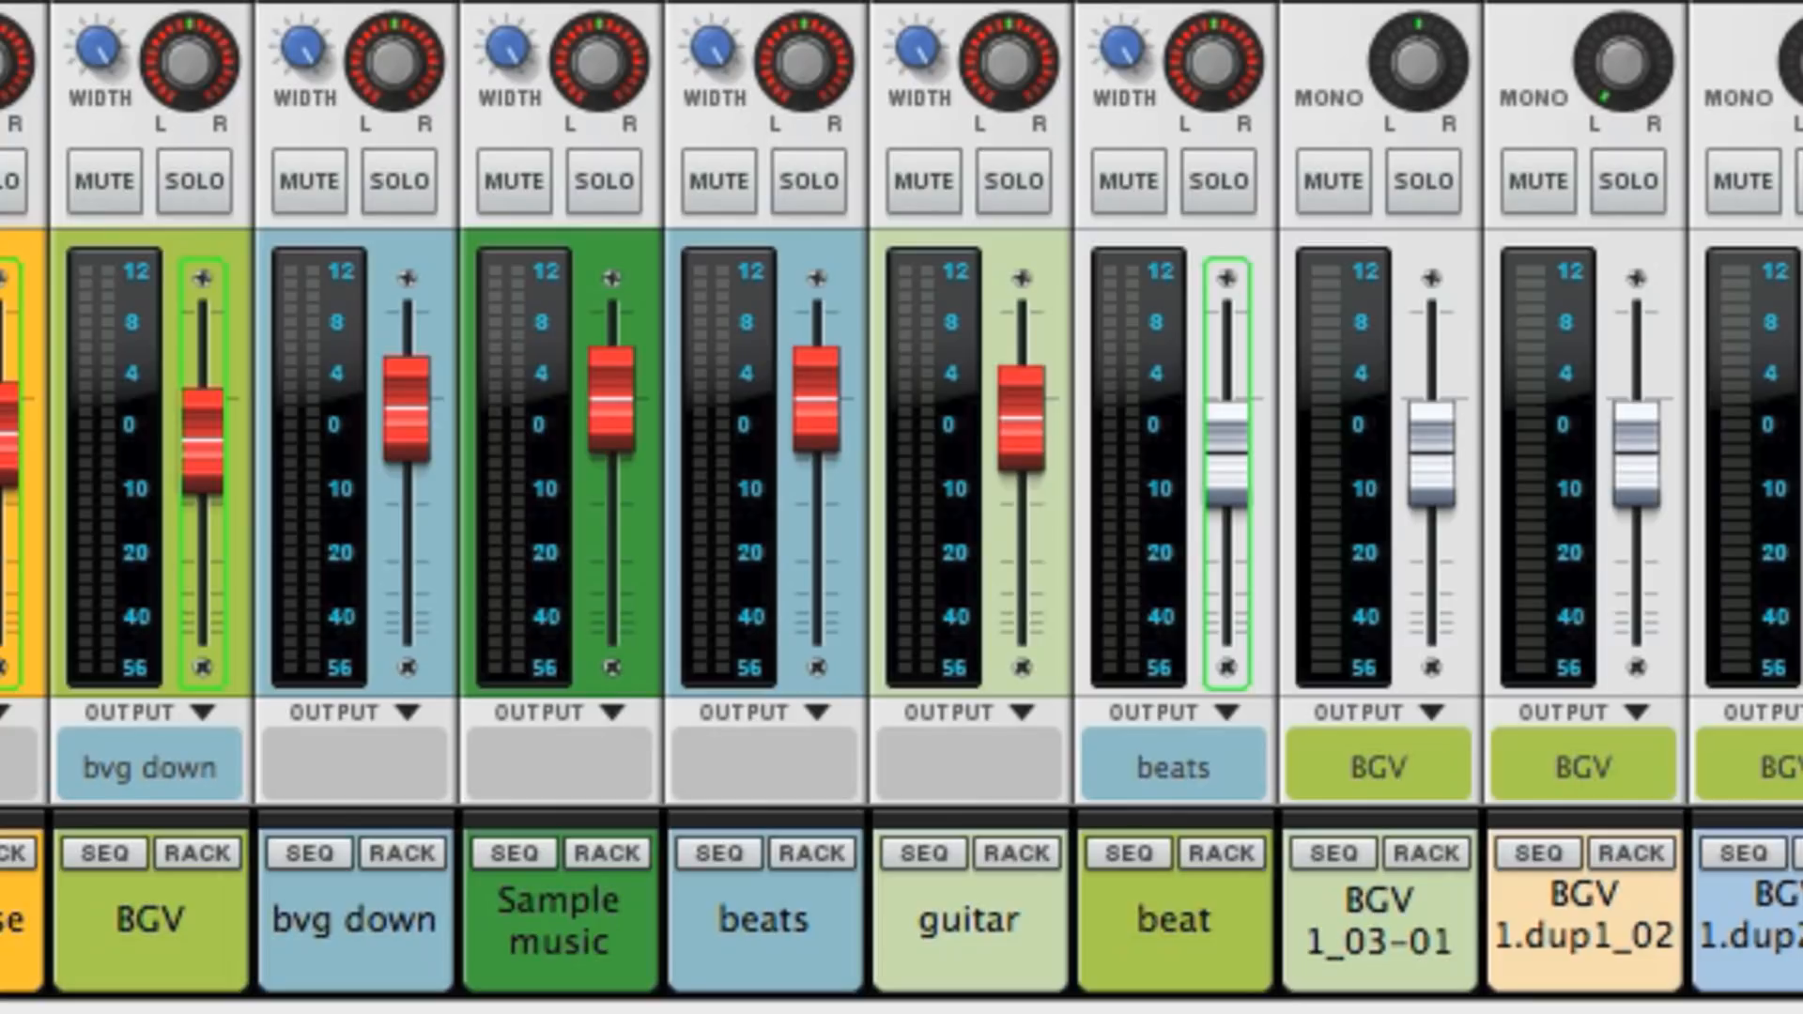
Switch the solos of the BGV and bvg down channels on and off, leaving BGV soloed.
left_click(195, 180)
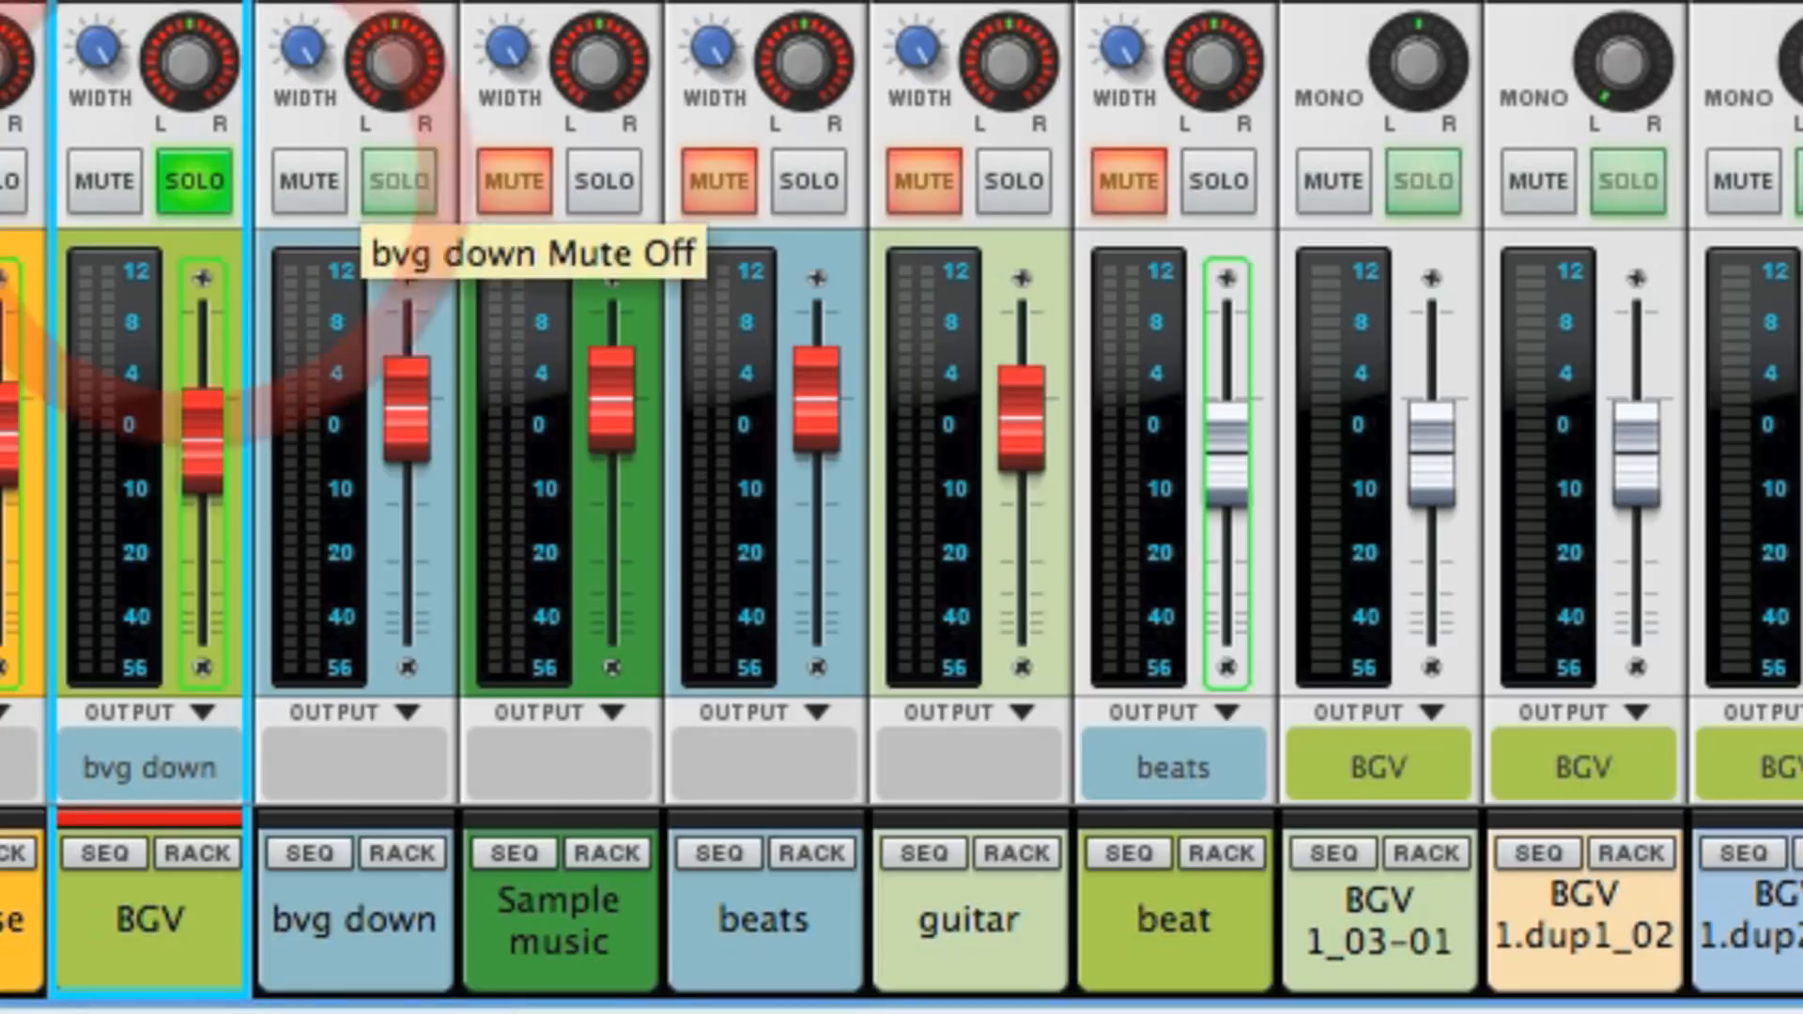
left_click(400, 180)
left_click(399, 181)
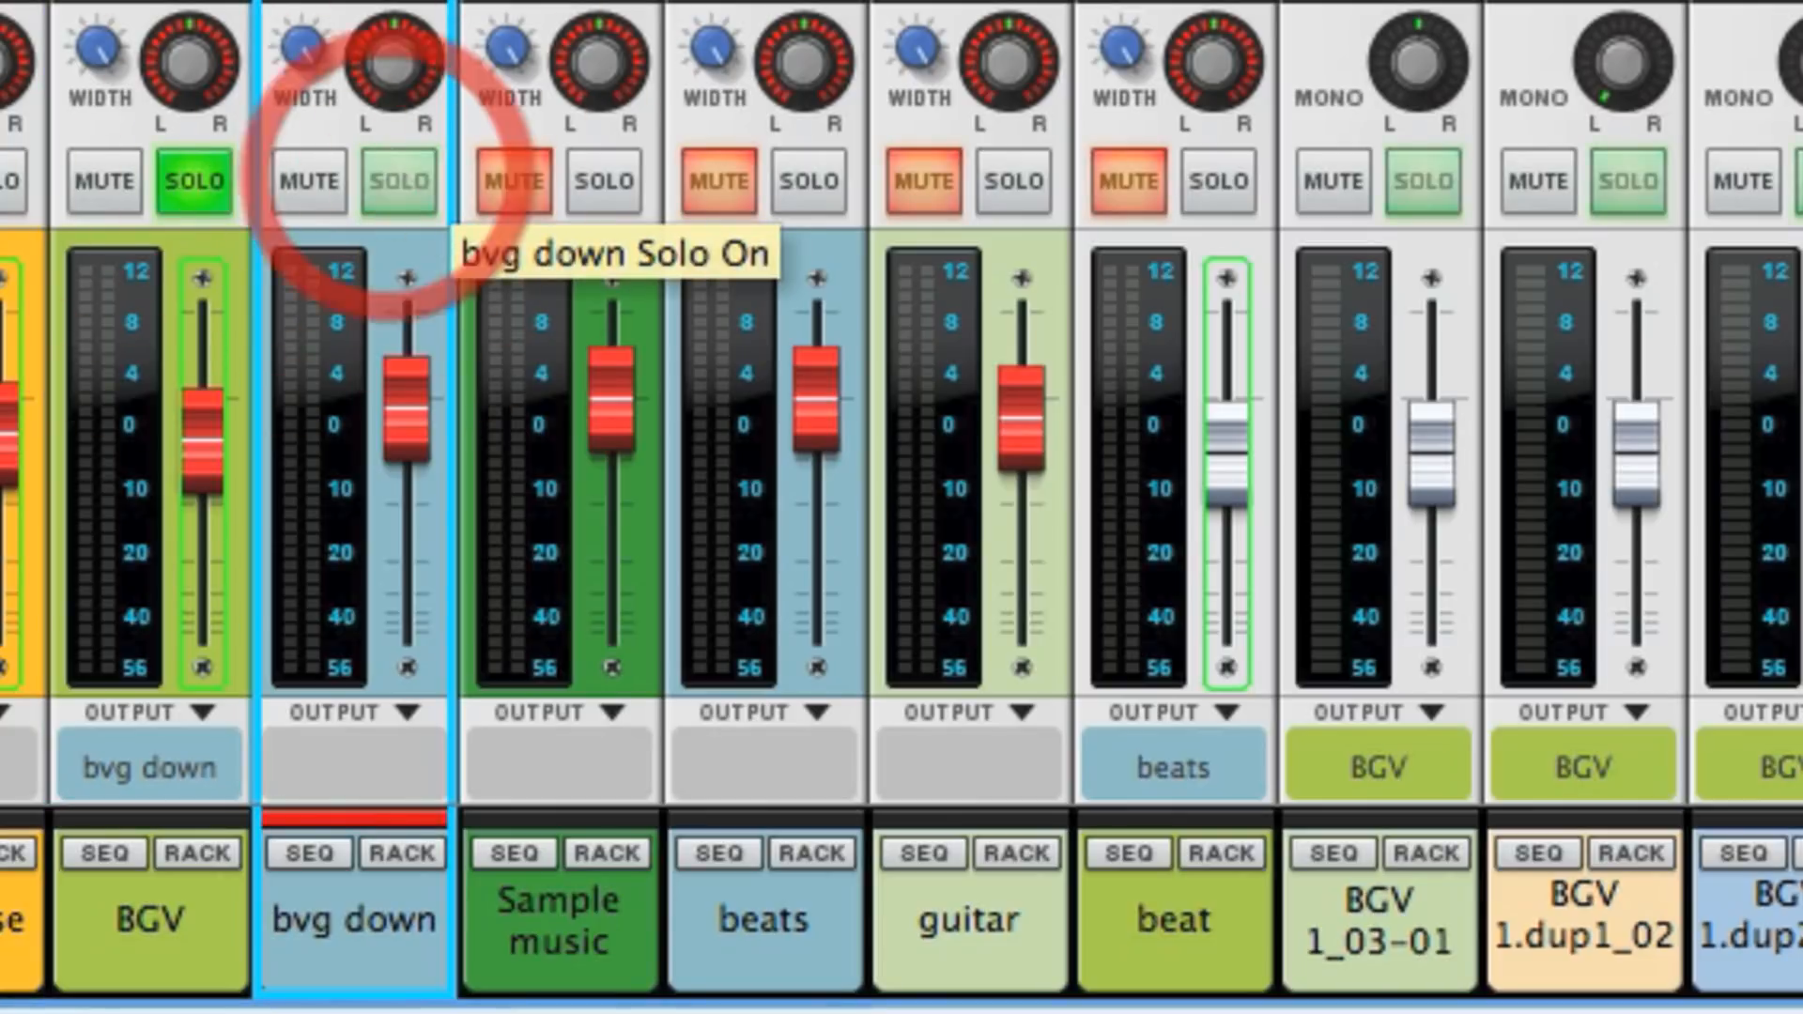
left_click(195, 180)
left_click(194, 181)
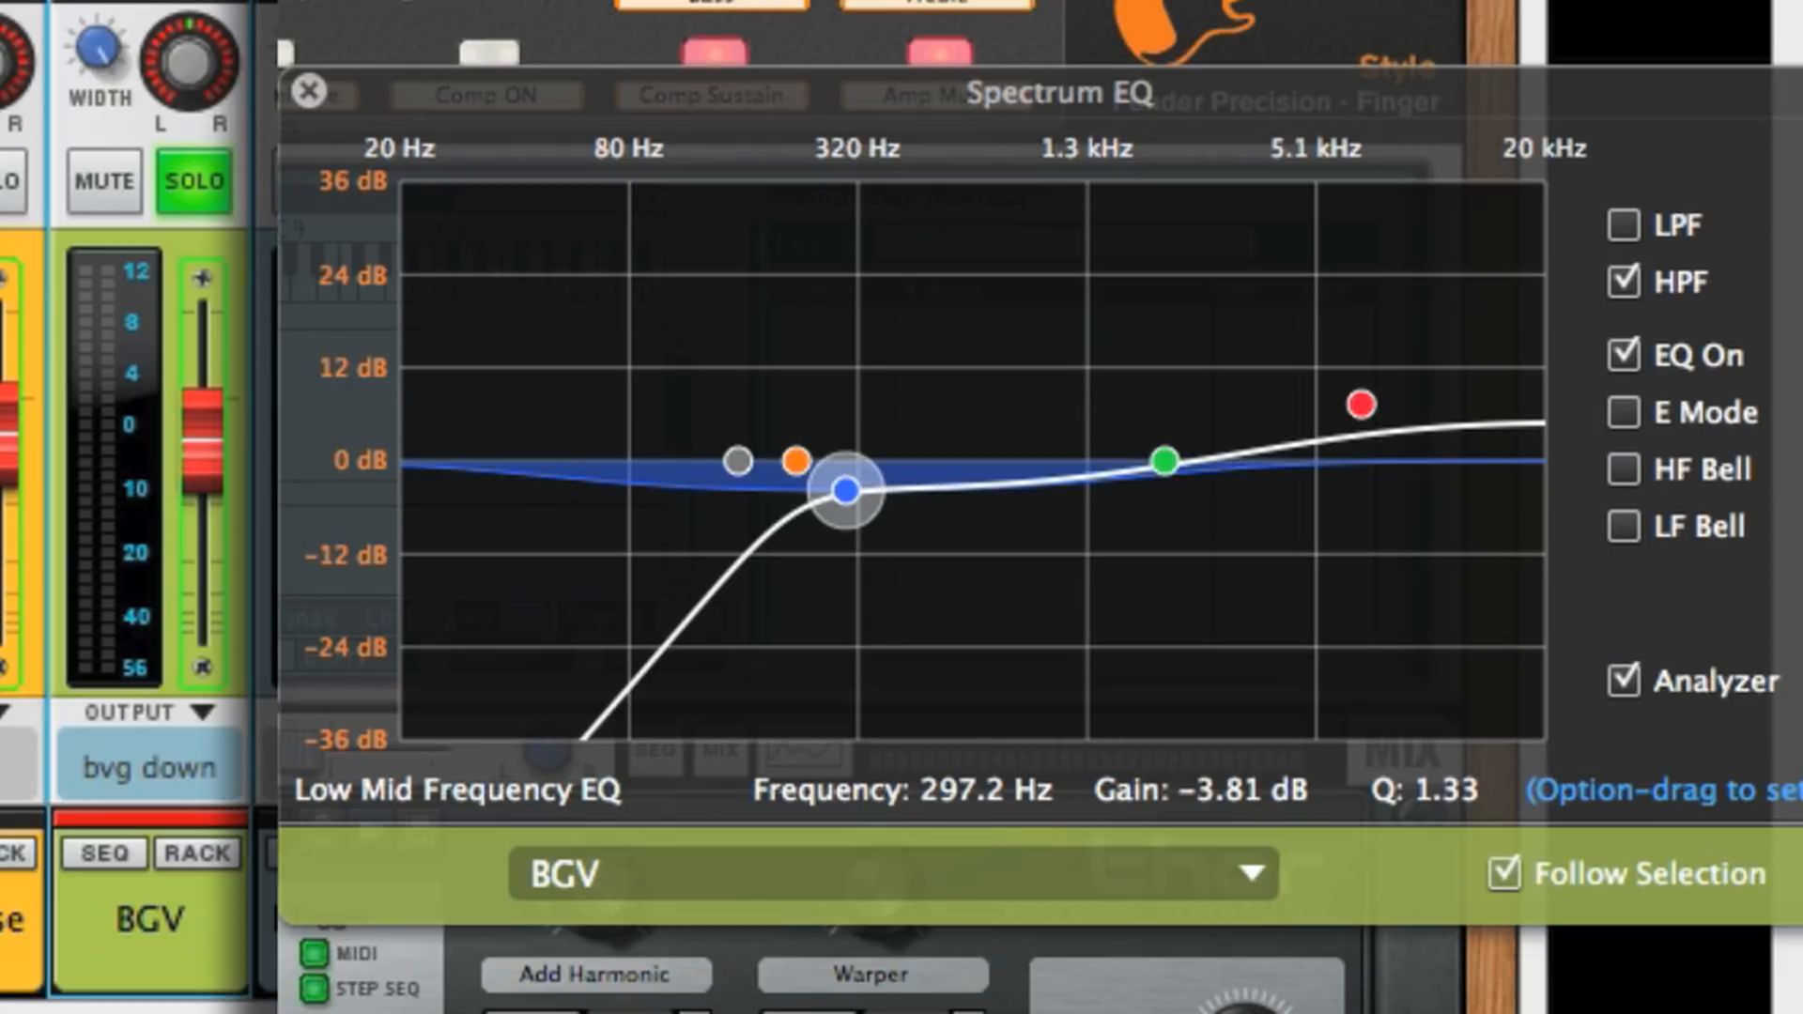
Play the soloed BGV channel and compare its sound with the EQ and the high-pass filter switched on and off.
key("space")
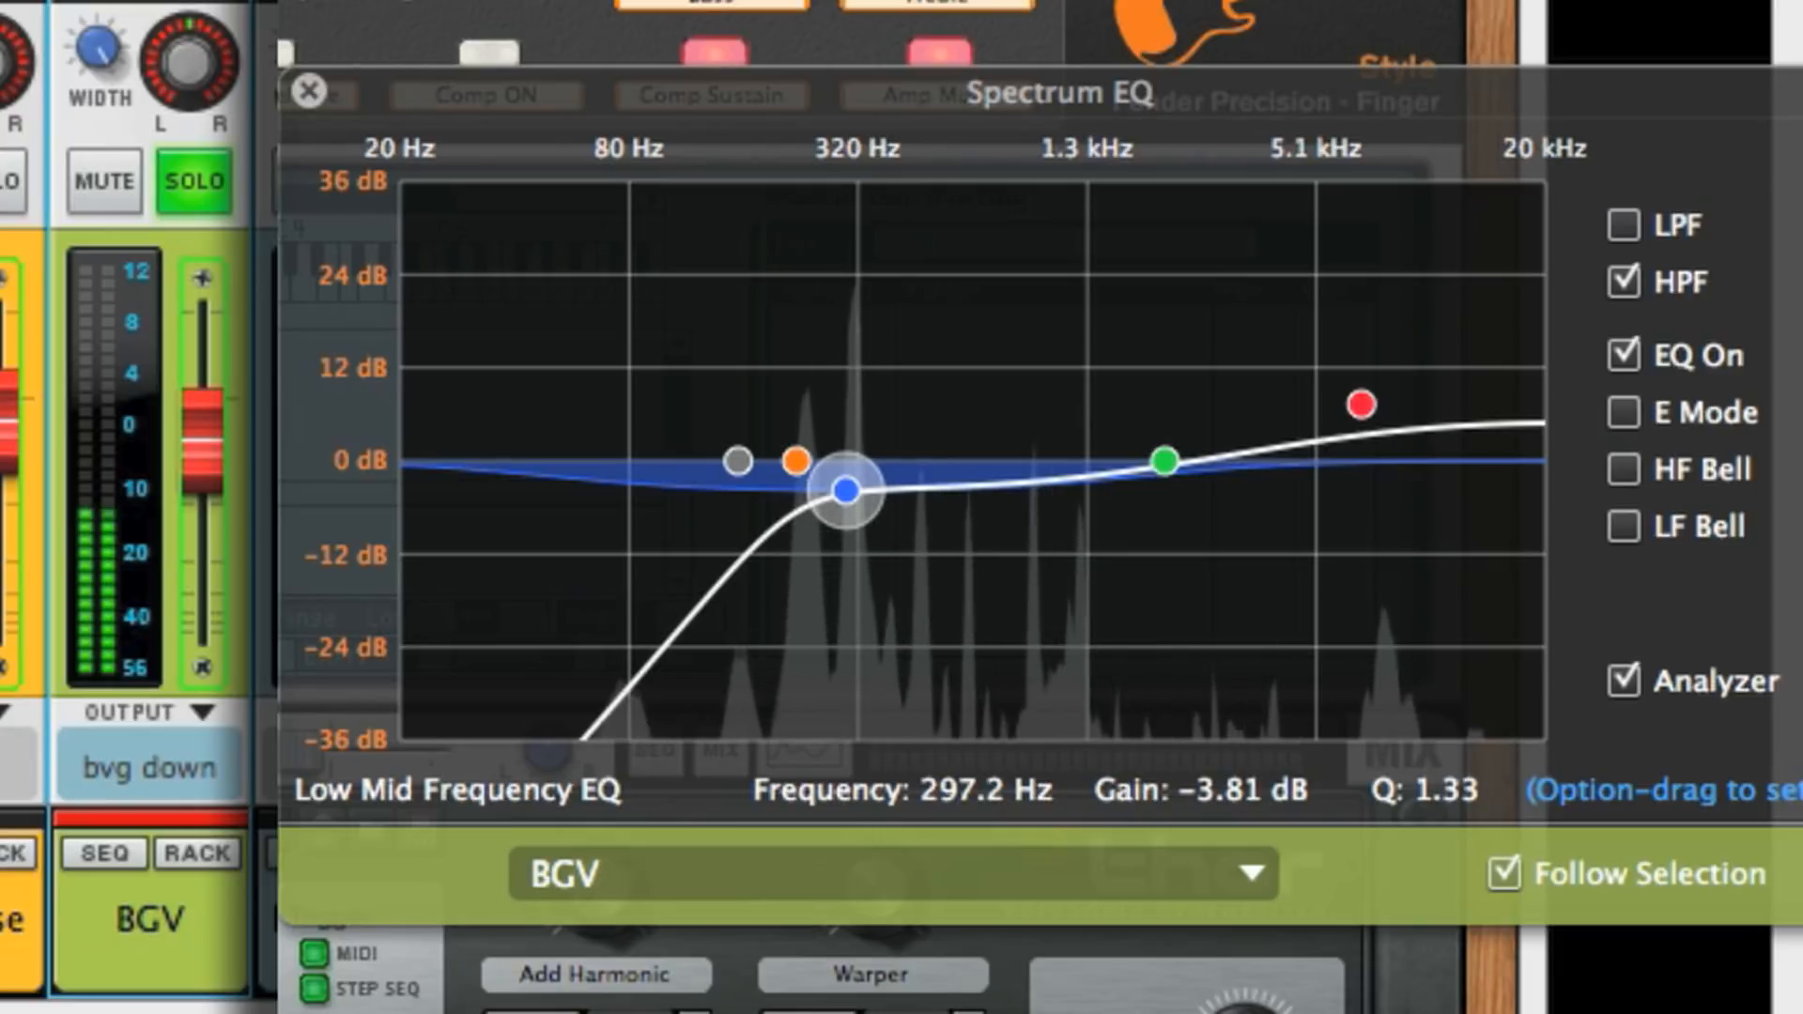
left_click(1622, 357)
left_click(1622, 357)
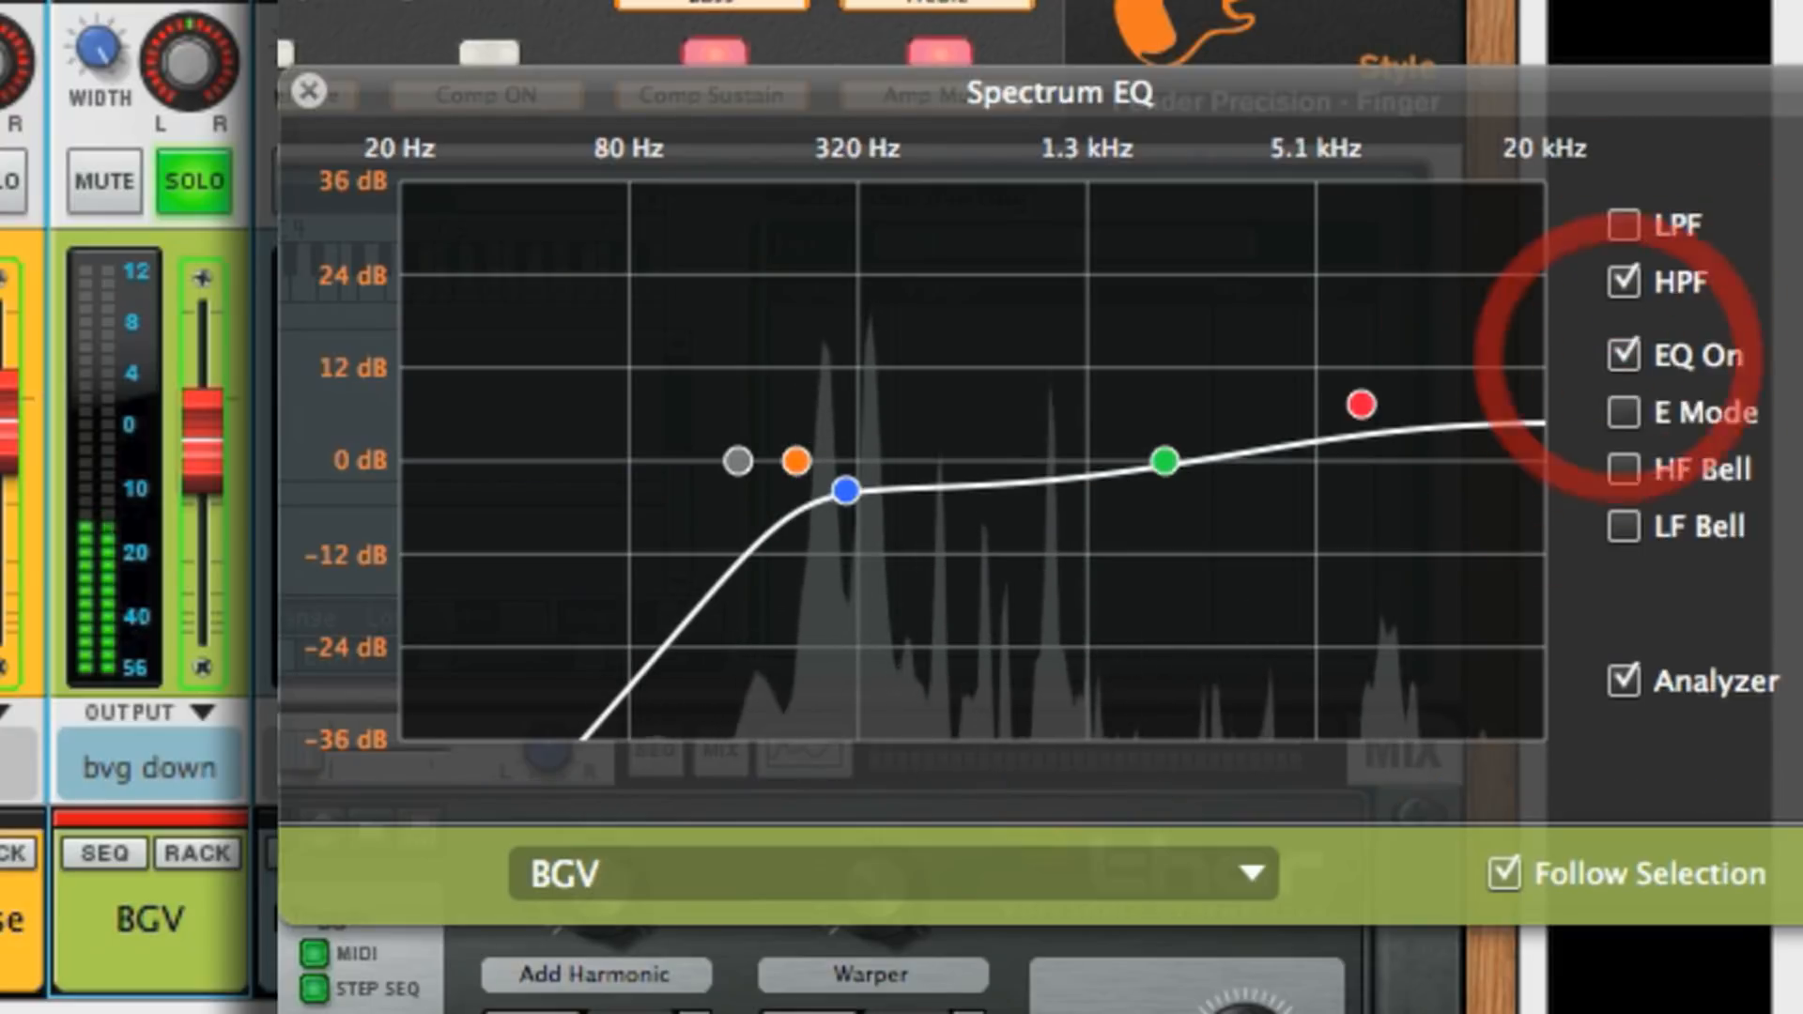
left_click(1622, 357)
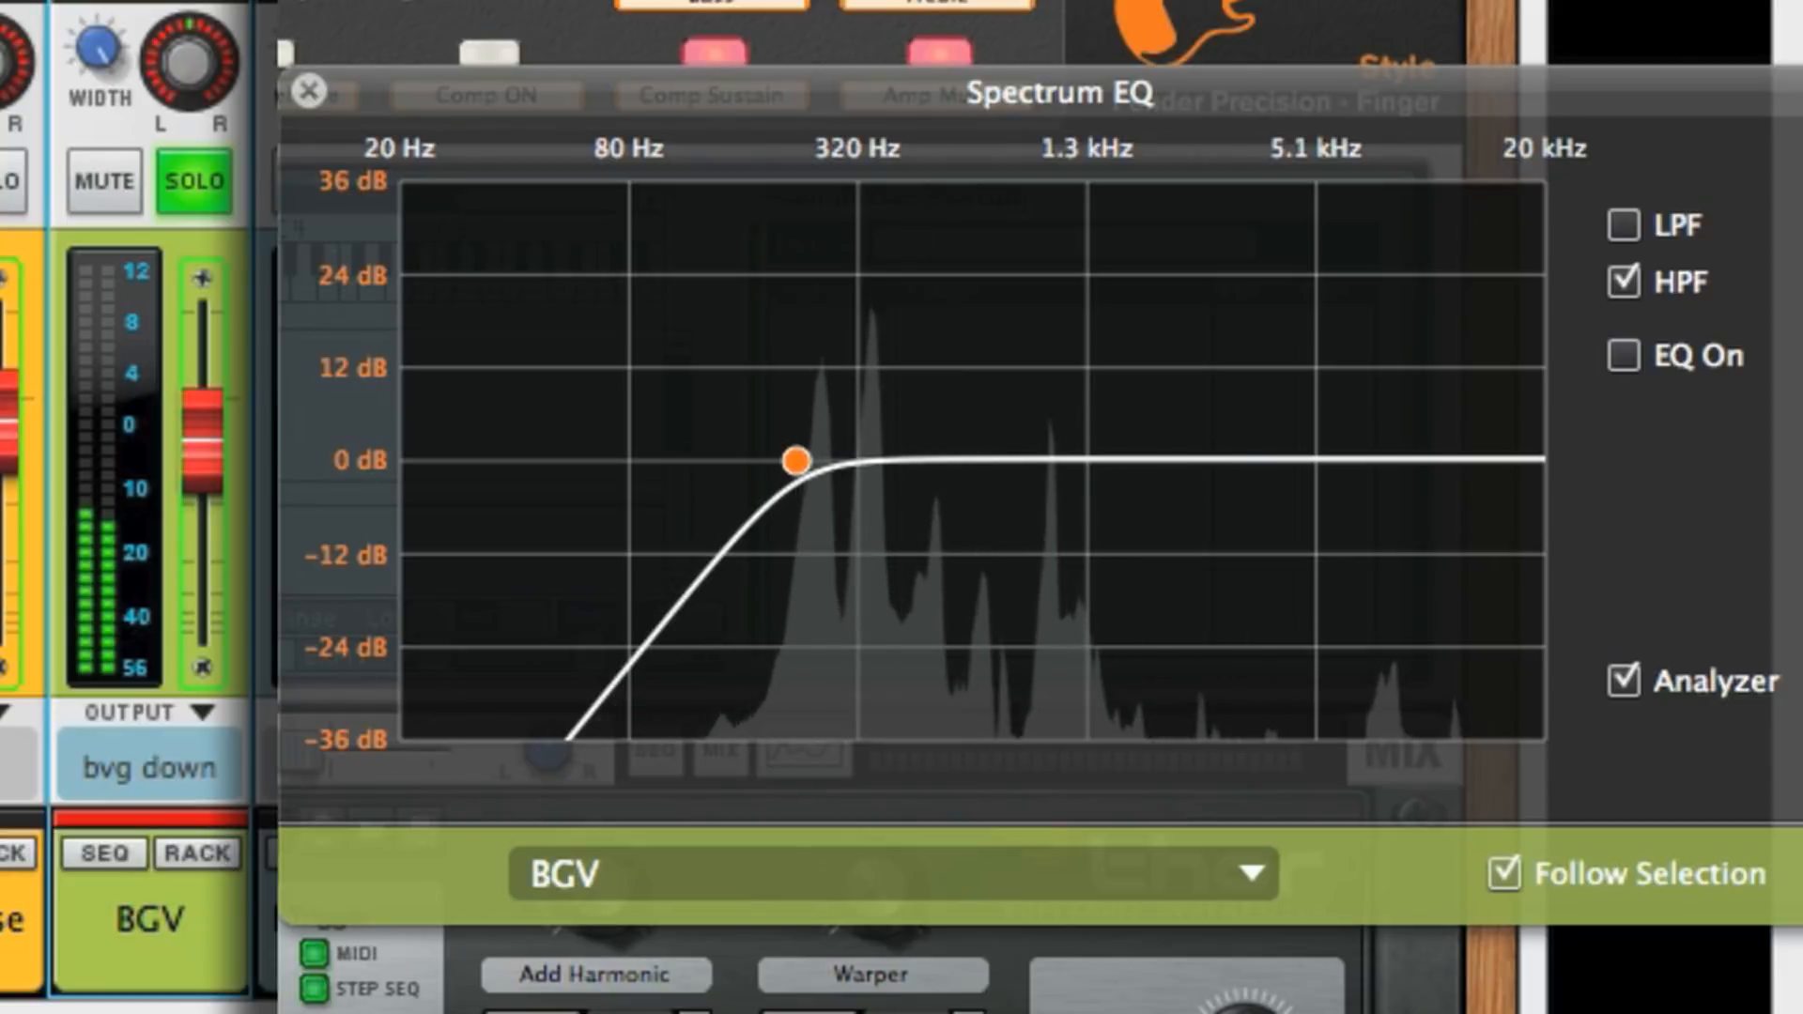
left_click(1622, 357)
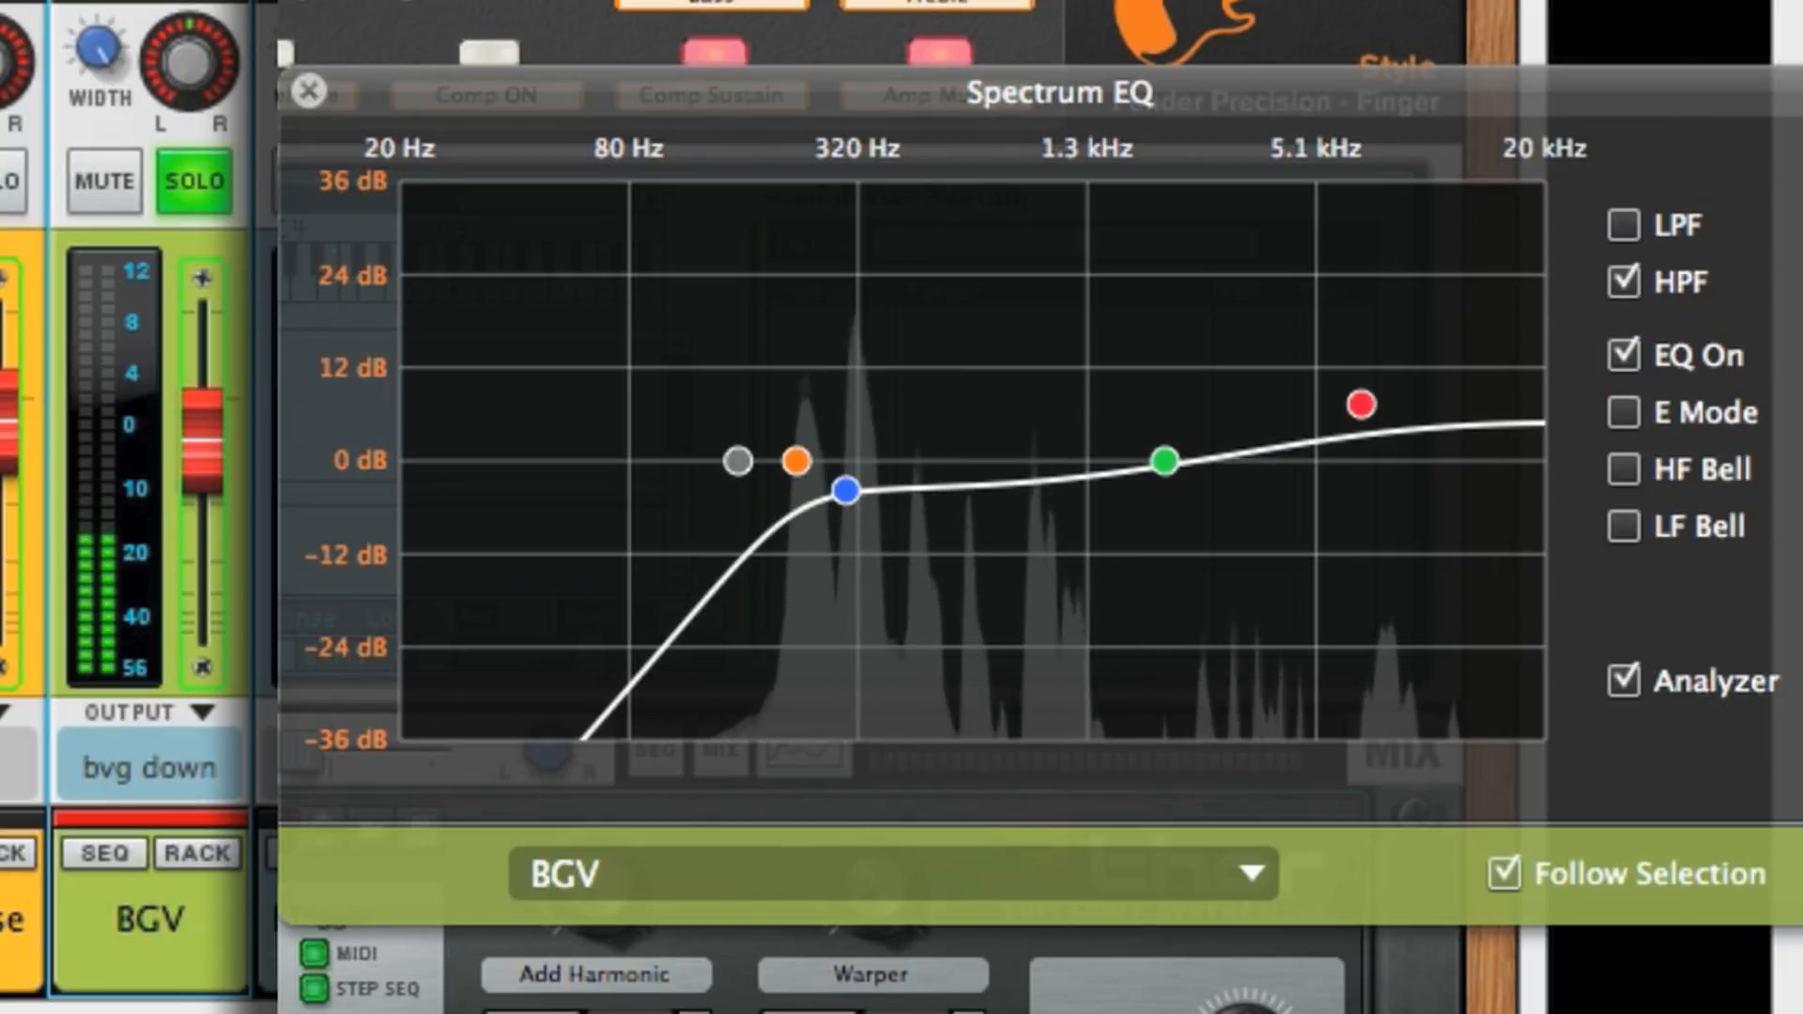
left_click(1623, 281)
left_click(1623, 281)
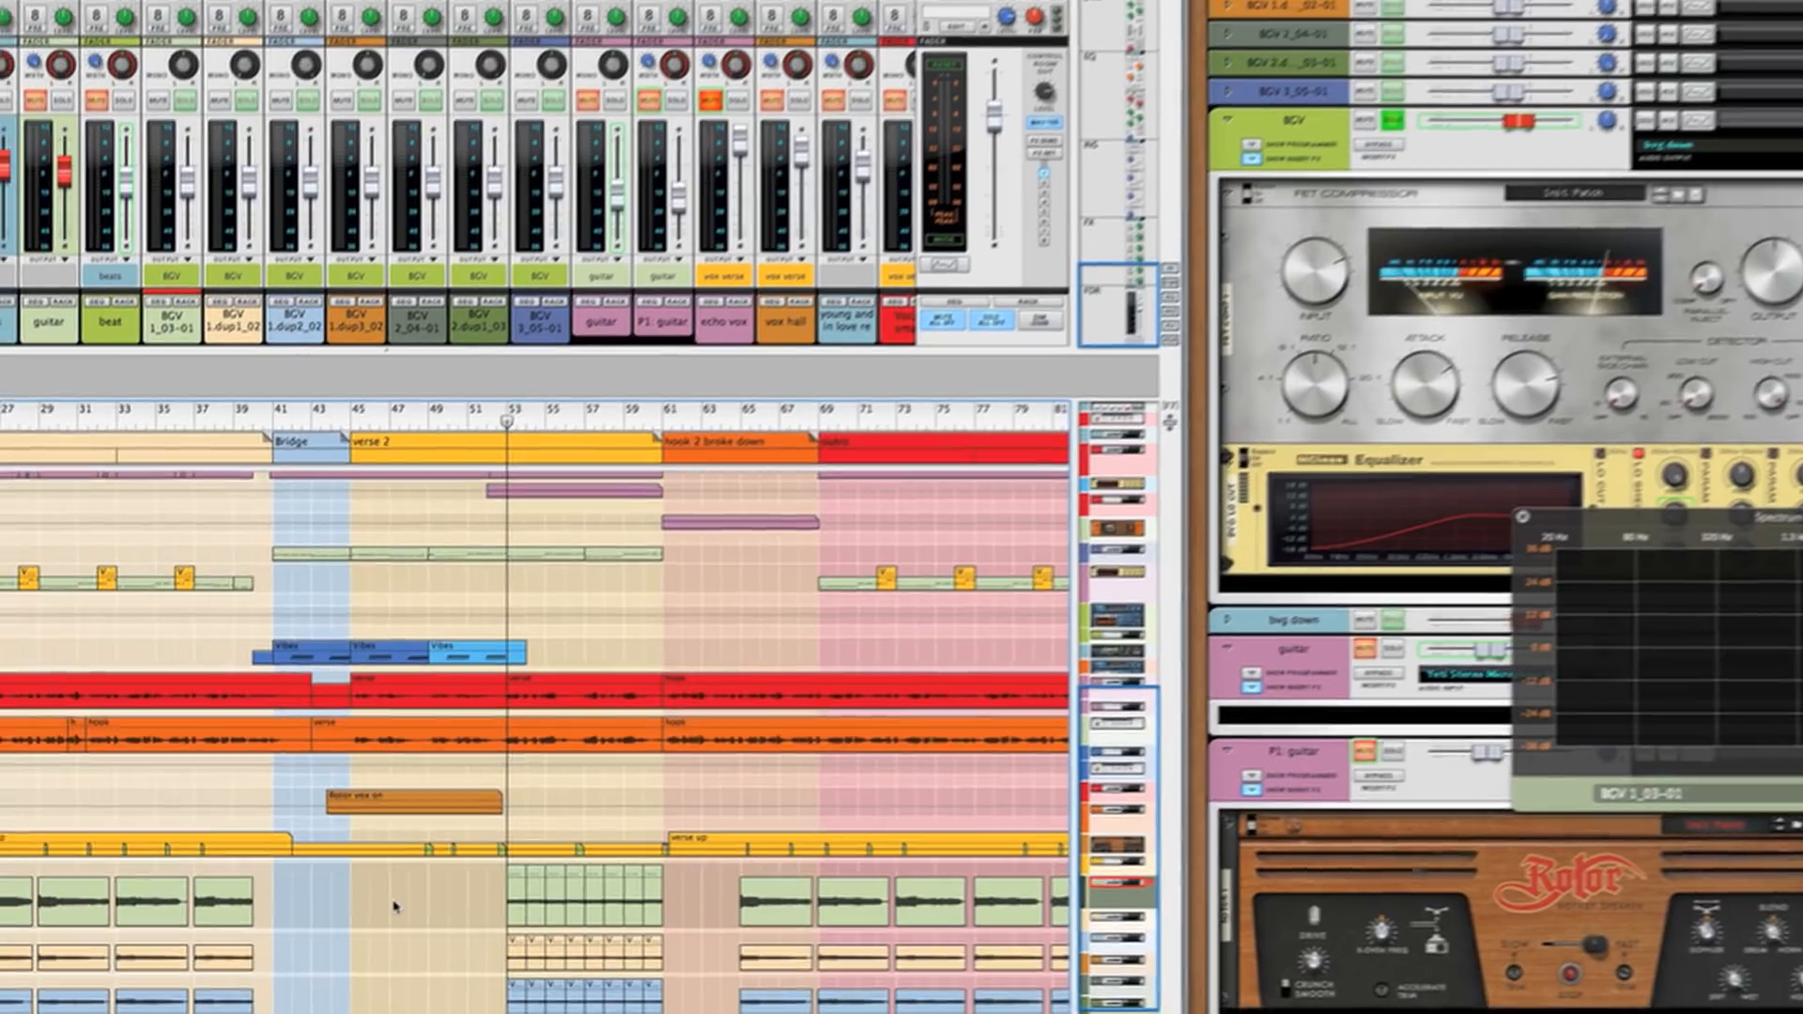
Play the soloed background vocals from the start of verse 2 and stop playback within their chopped clips.
scroll(394, 907, "down", 5)
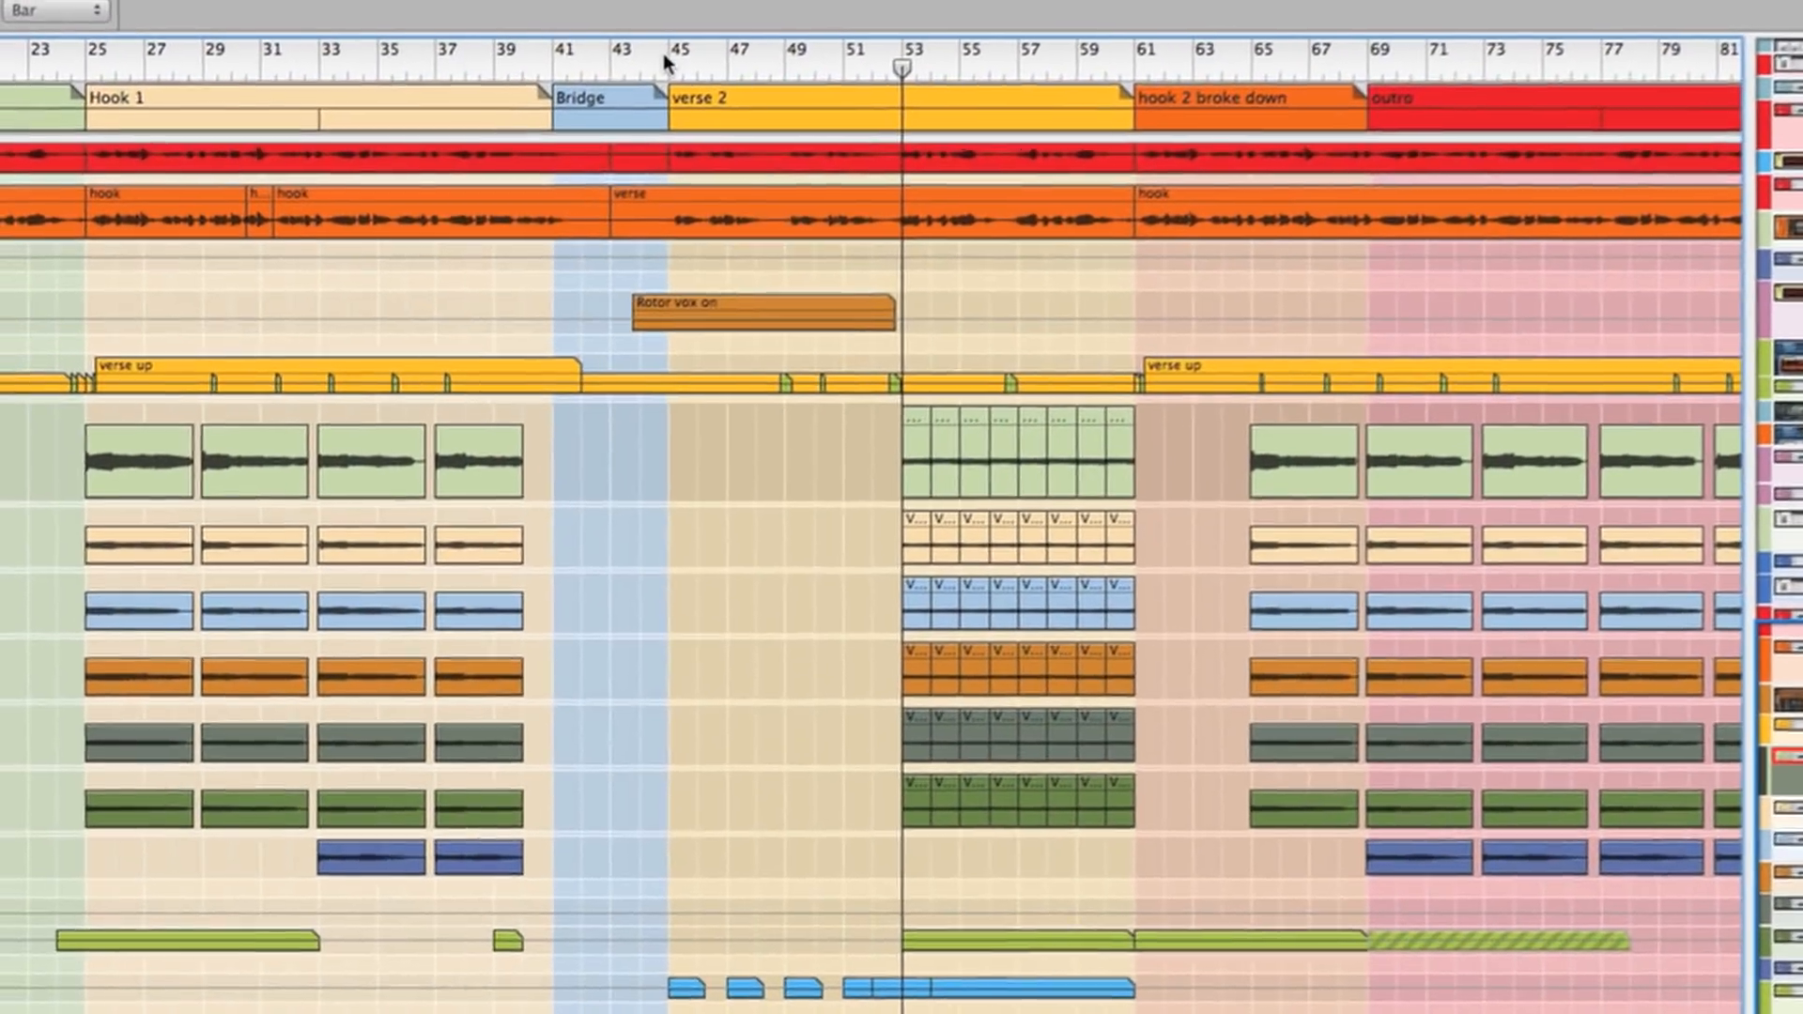
left_click(664, 62)
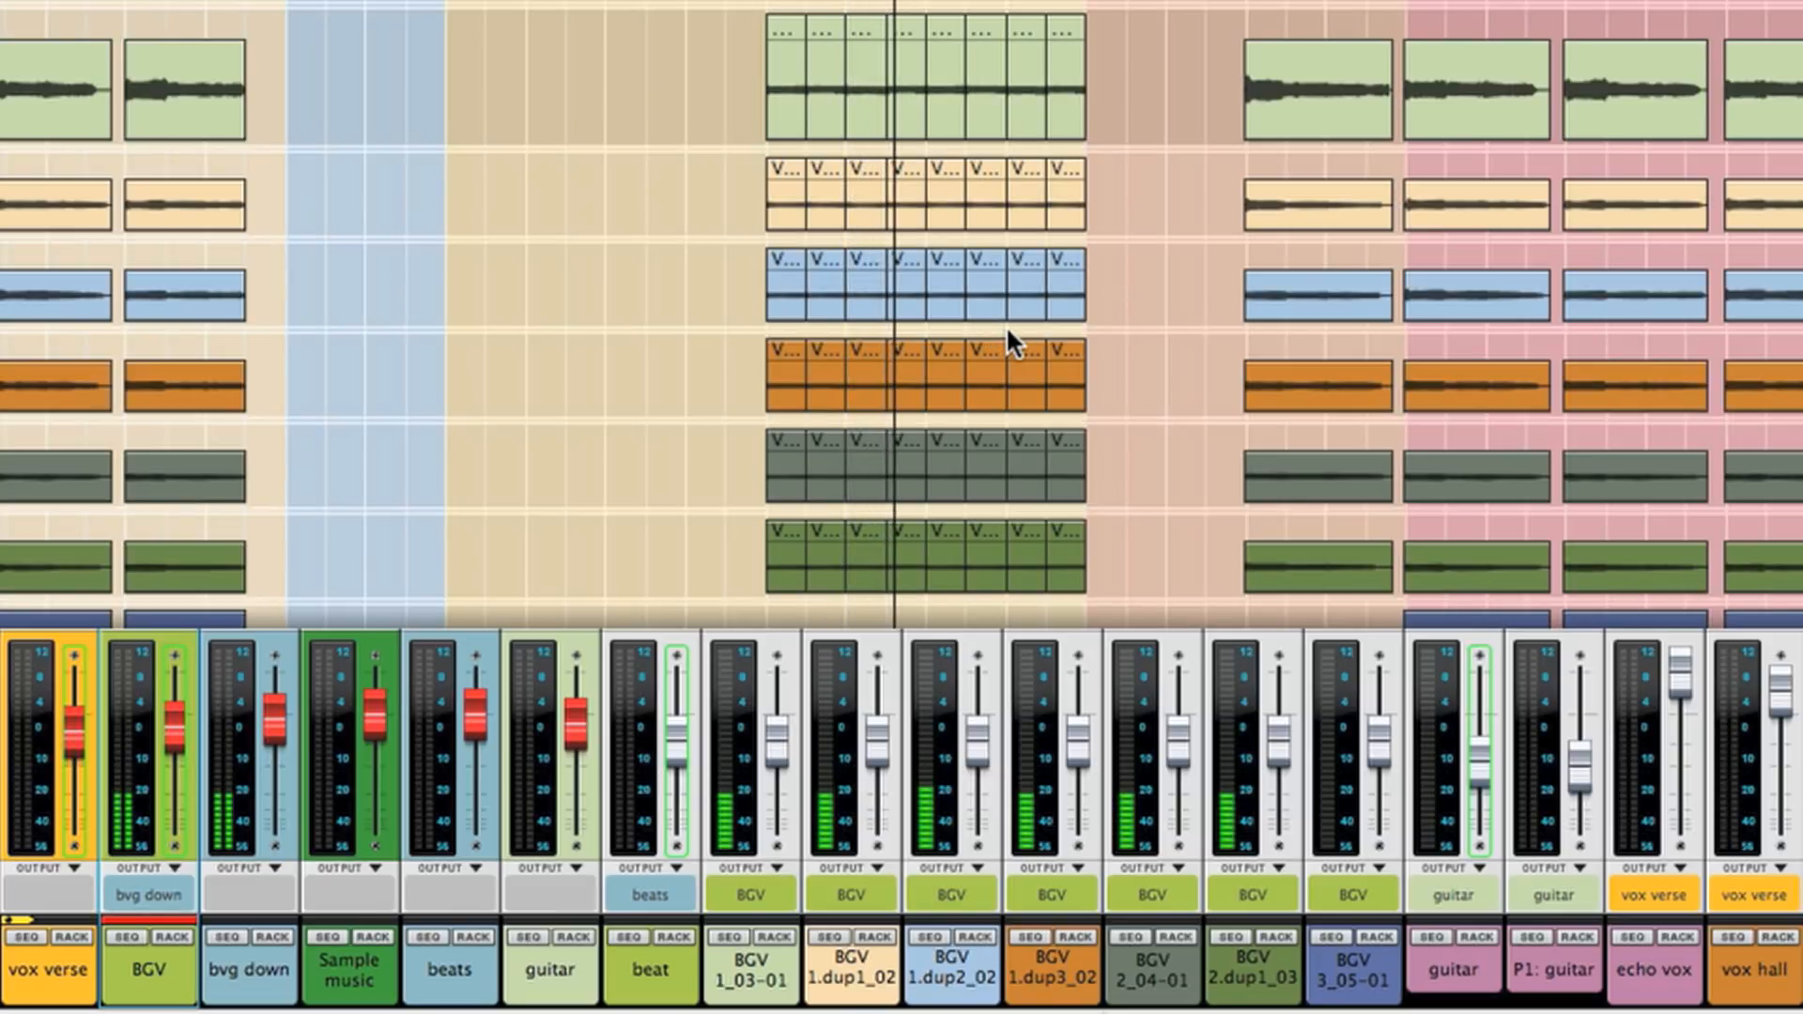
key("space")
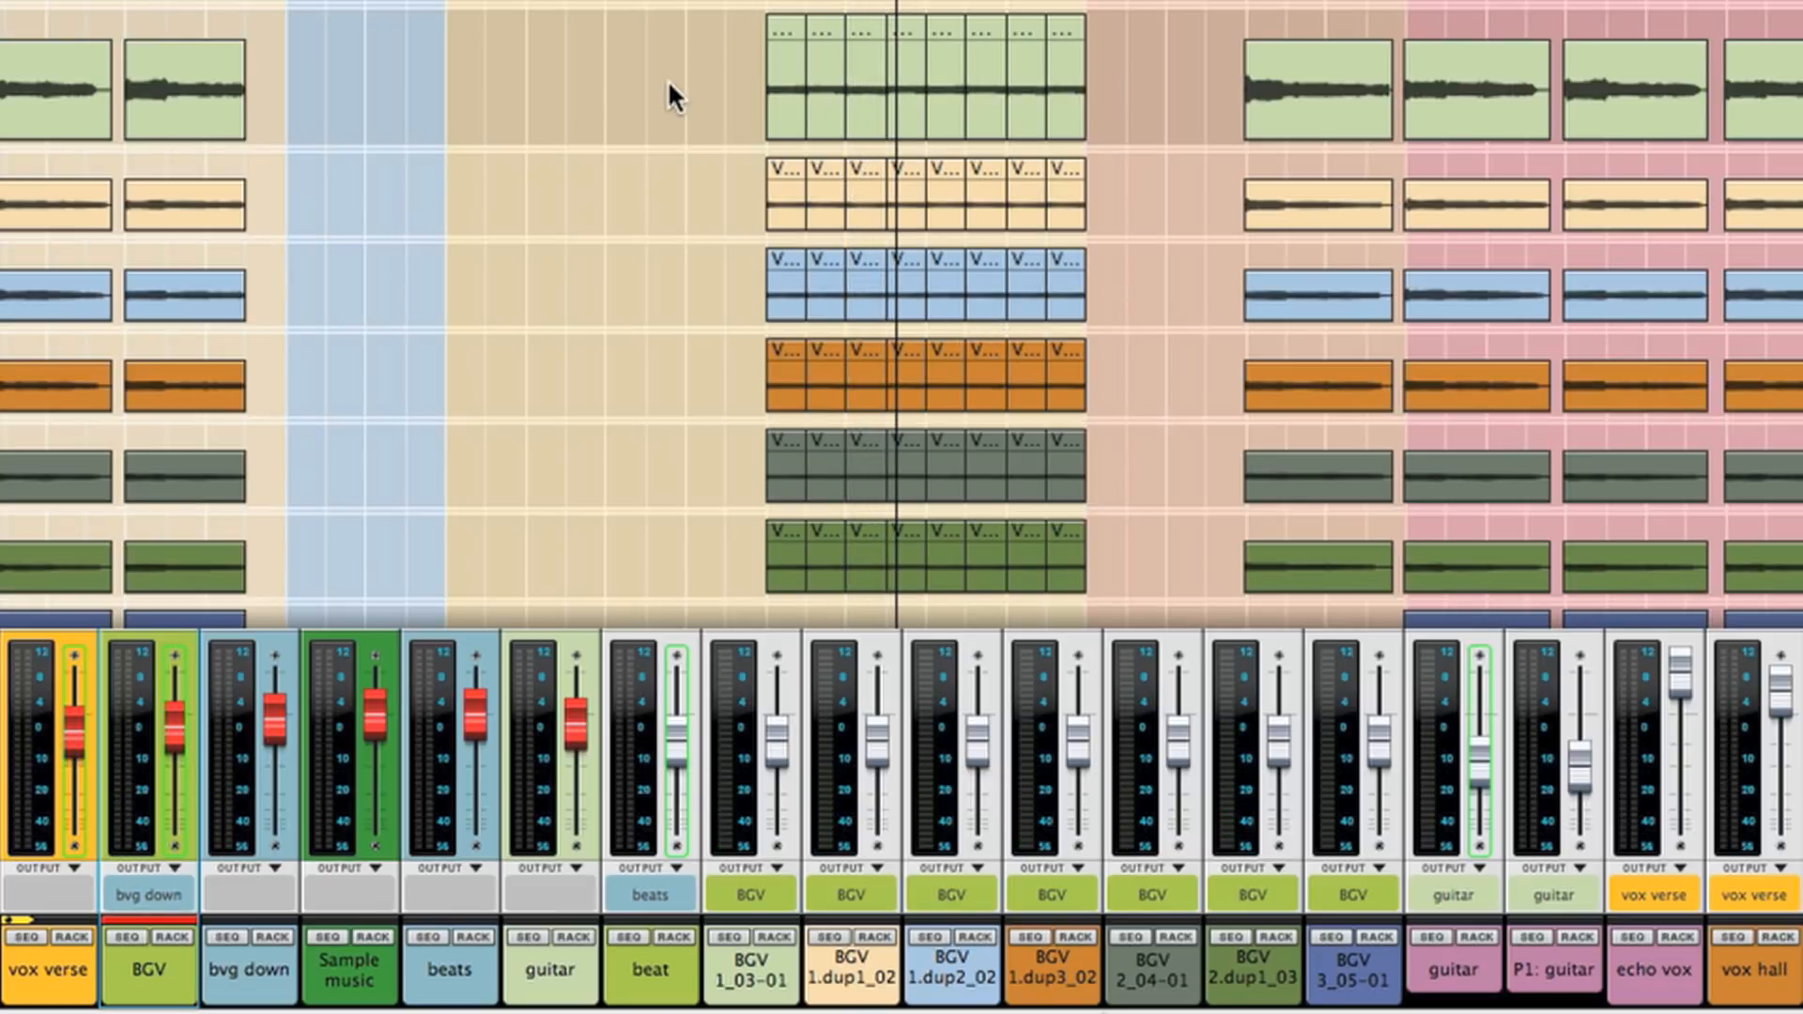
Select all the chopped background vocal clips in verse 2 and audition them.
left_click_drag(668, 80, 1122, 592)
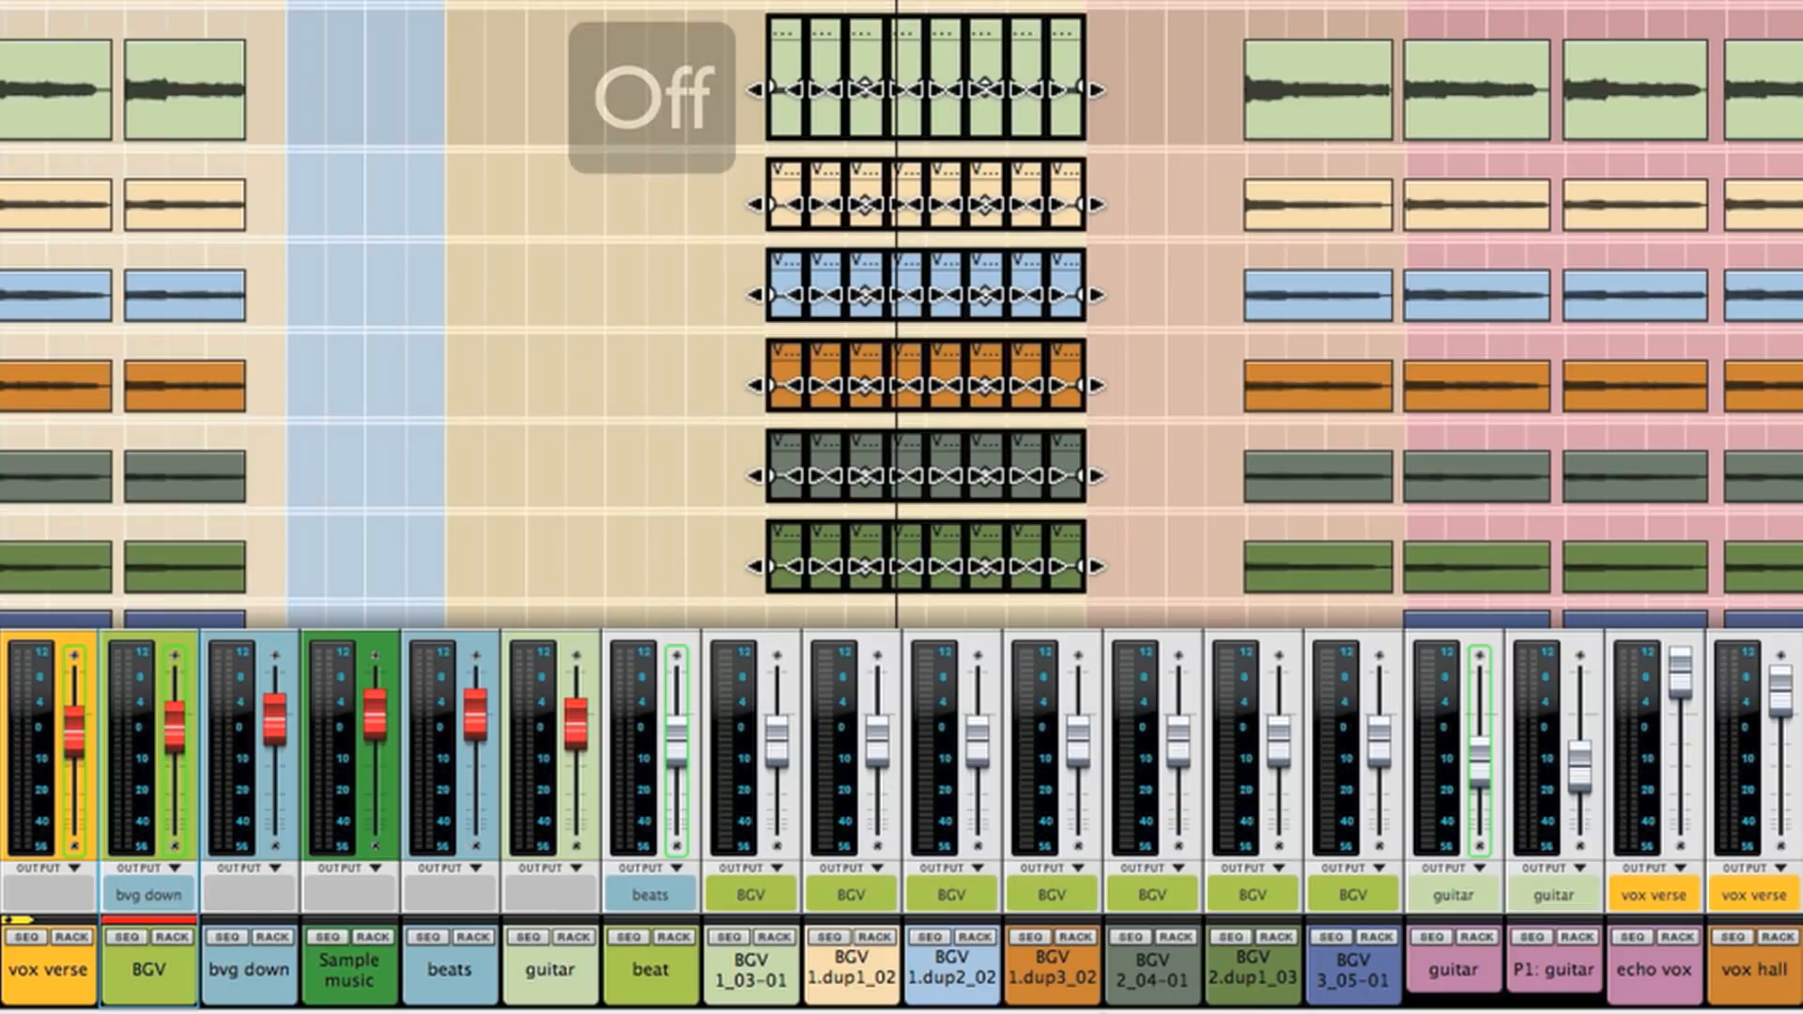
key("shift+Return")
key("space")
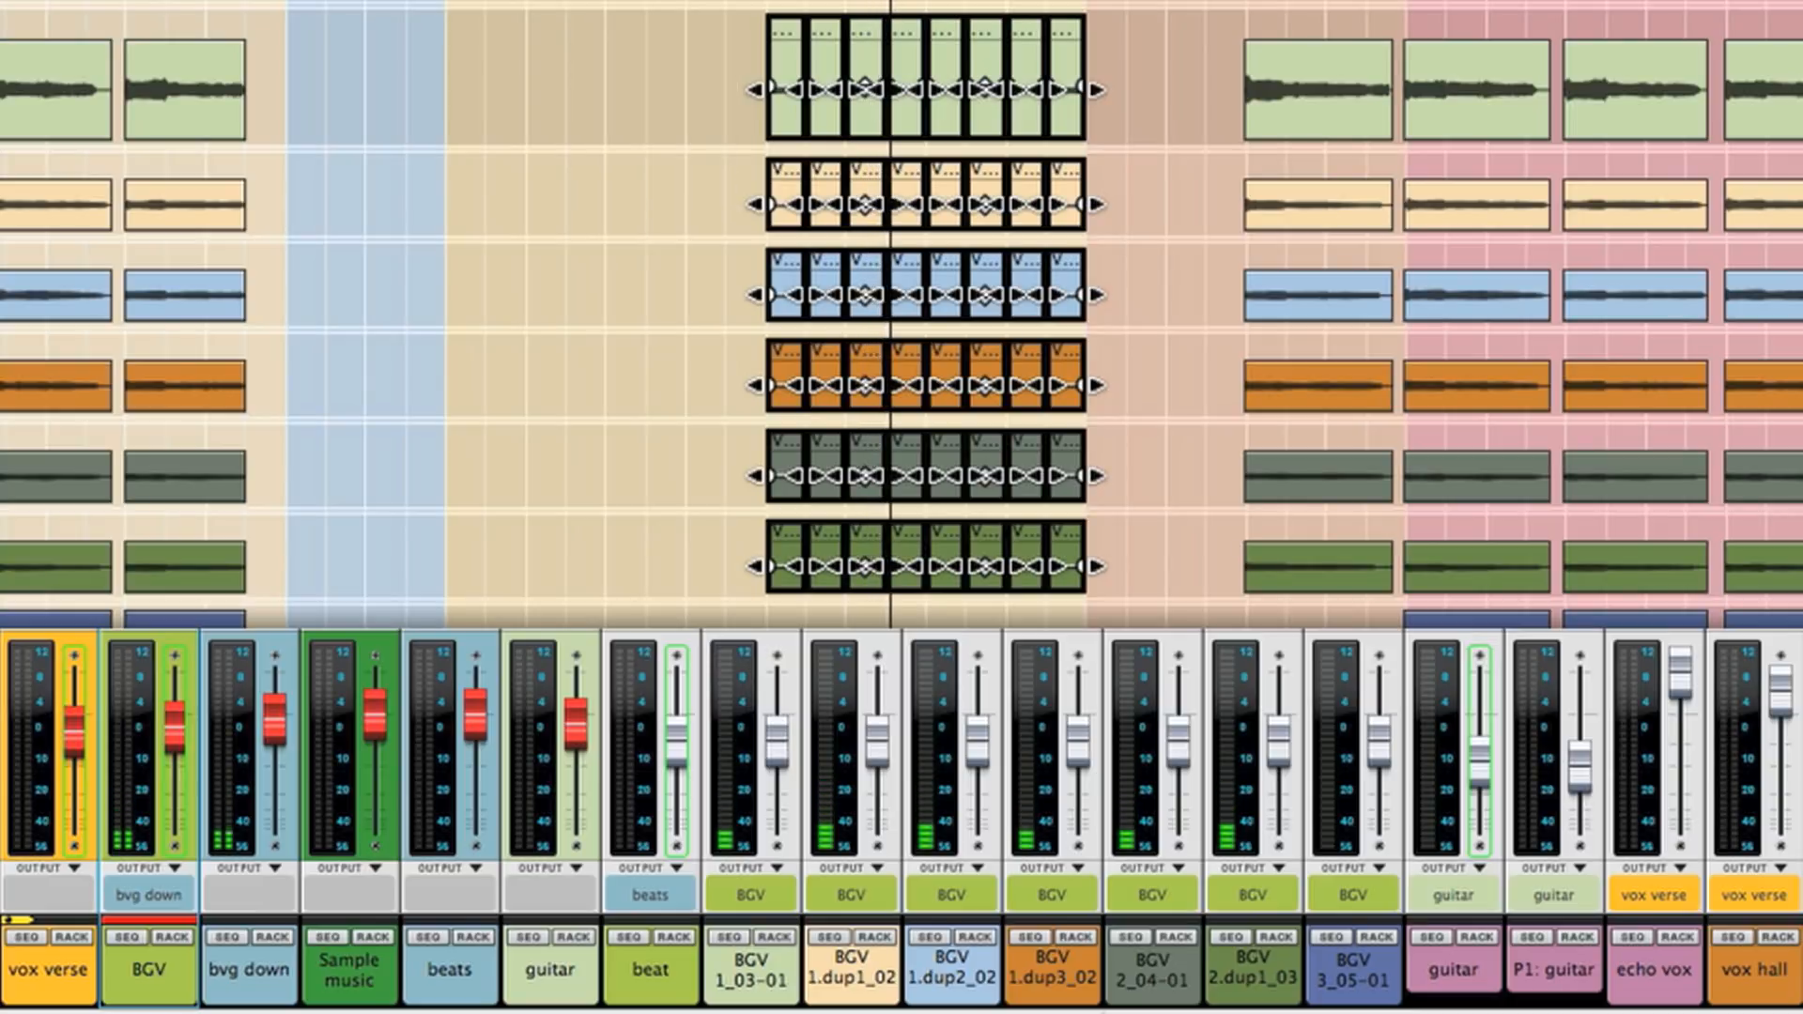
key("space")
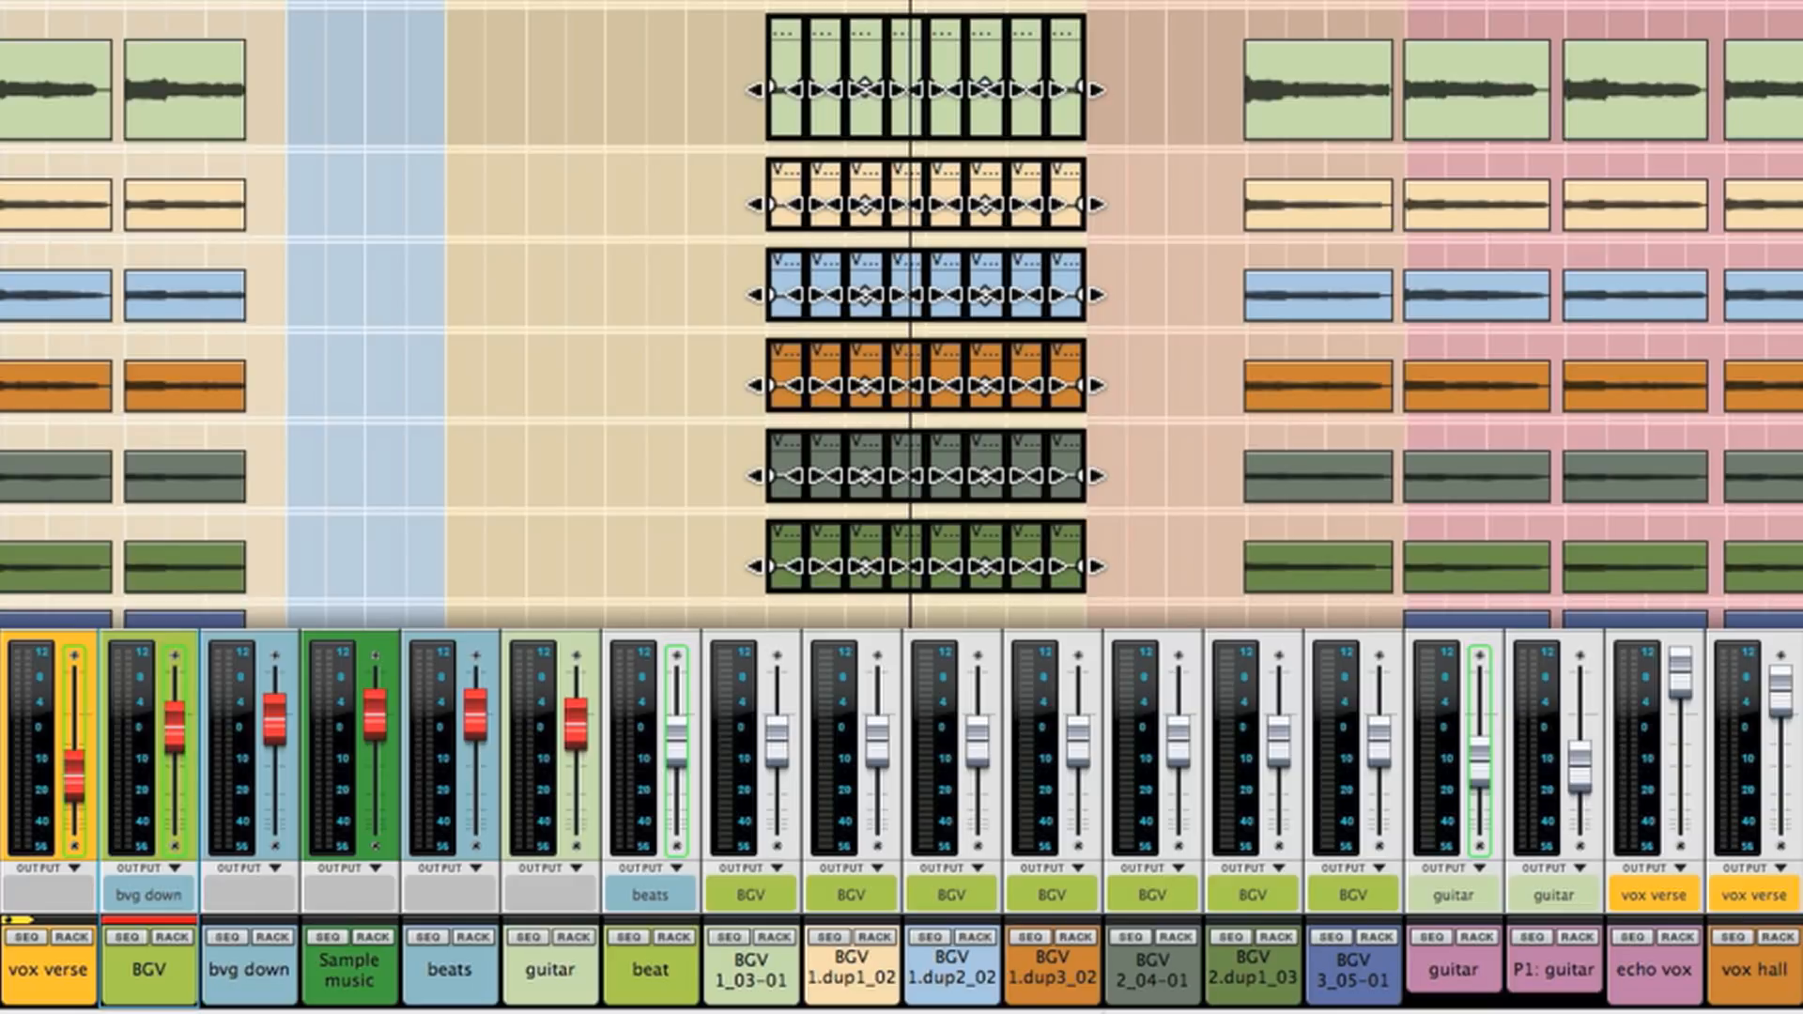
Select the BGV channel and play from the start of the chopped verse 2 background vocal clips.
left_click(176, 619)
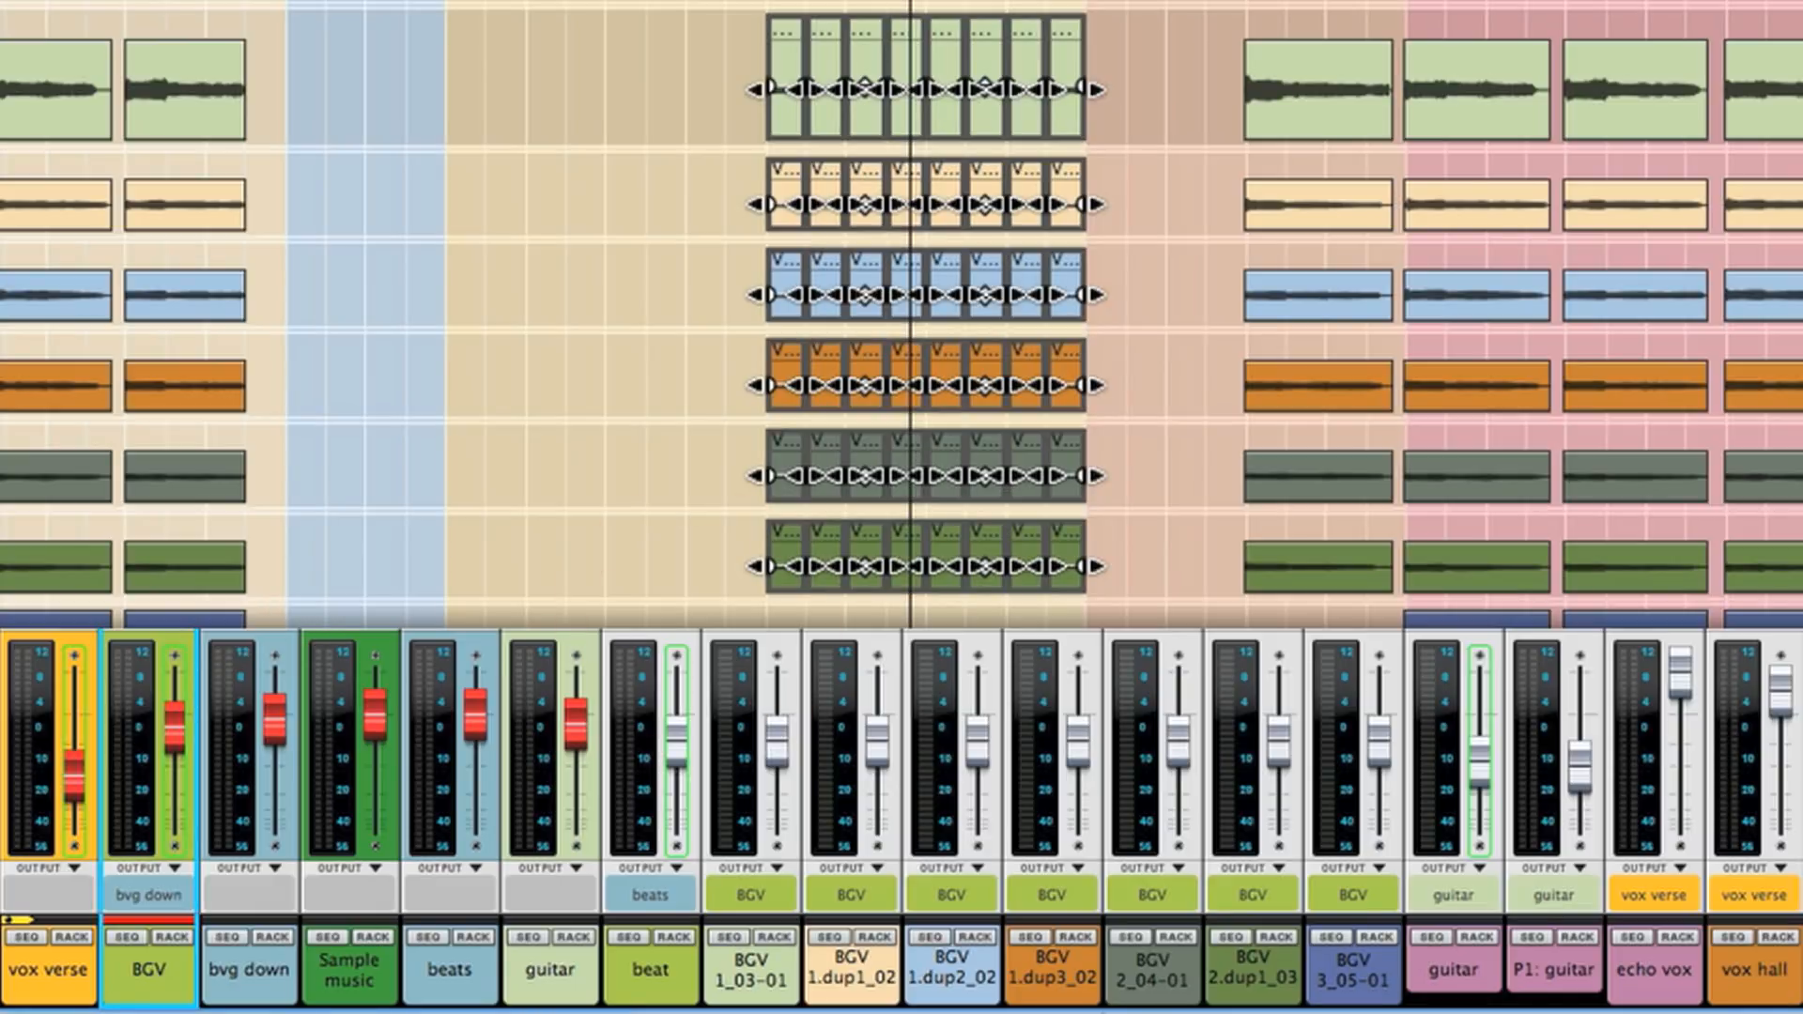
left_click(767, 3)
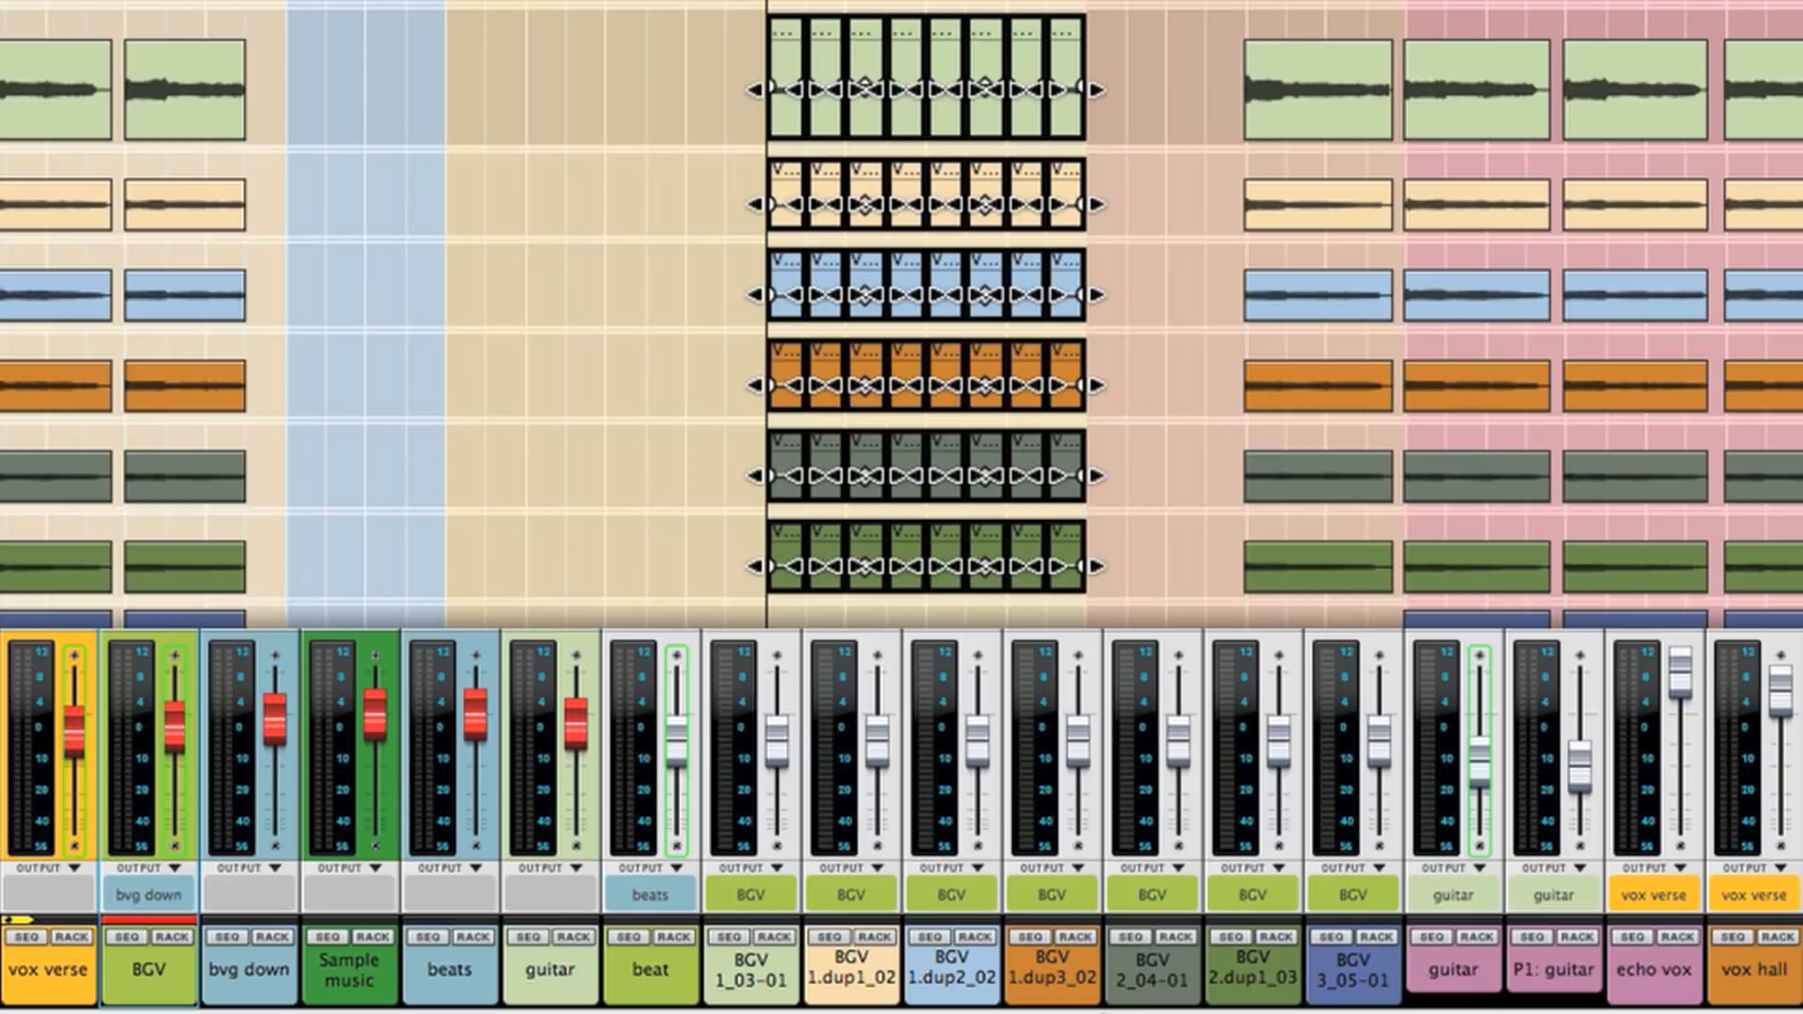
key("space")
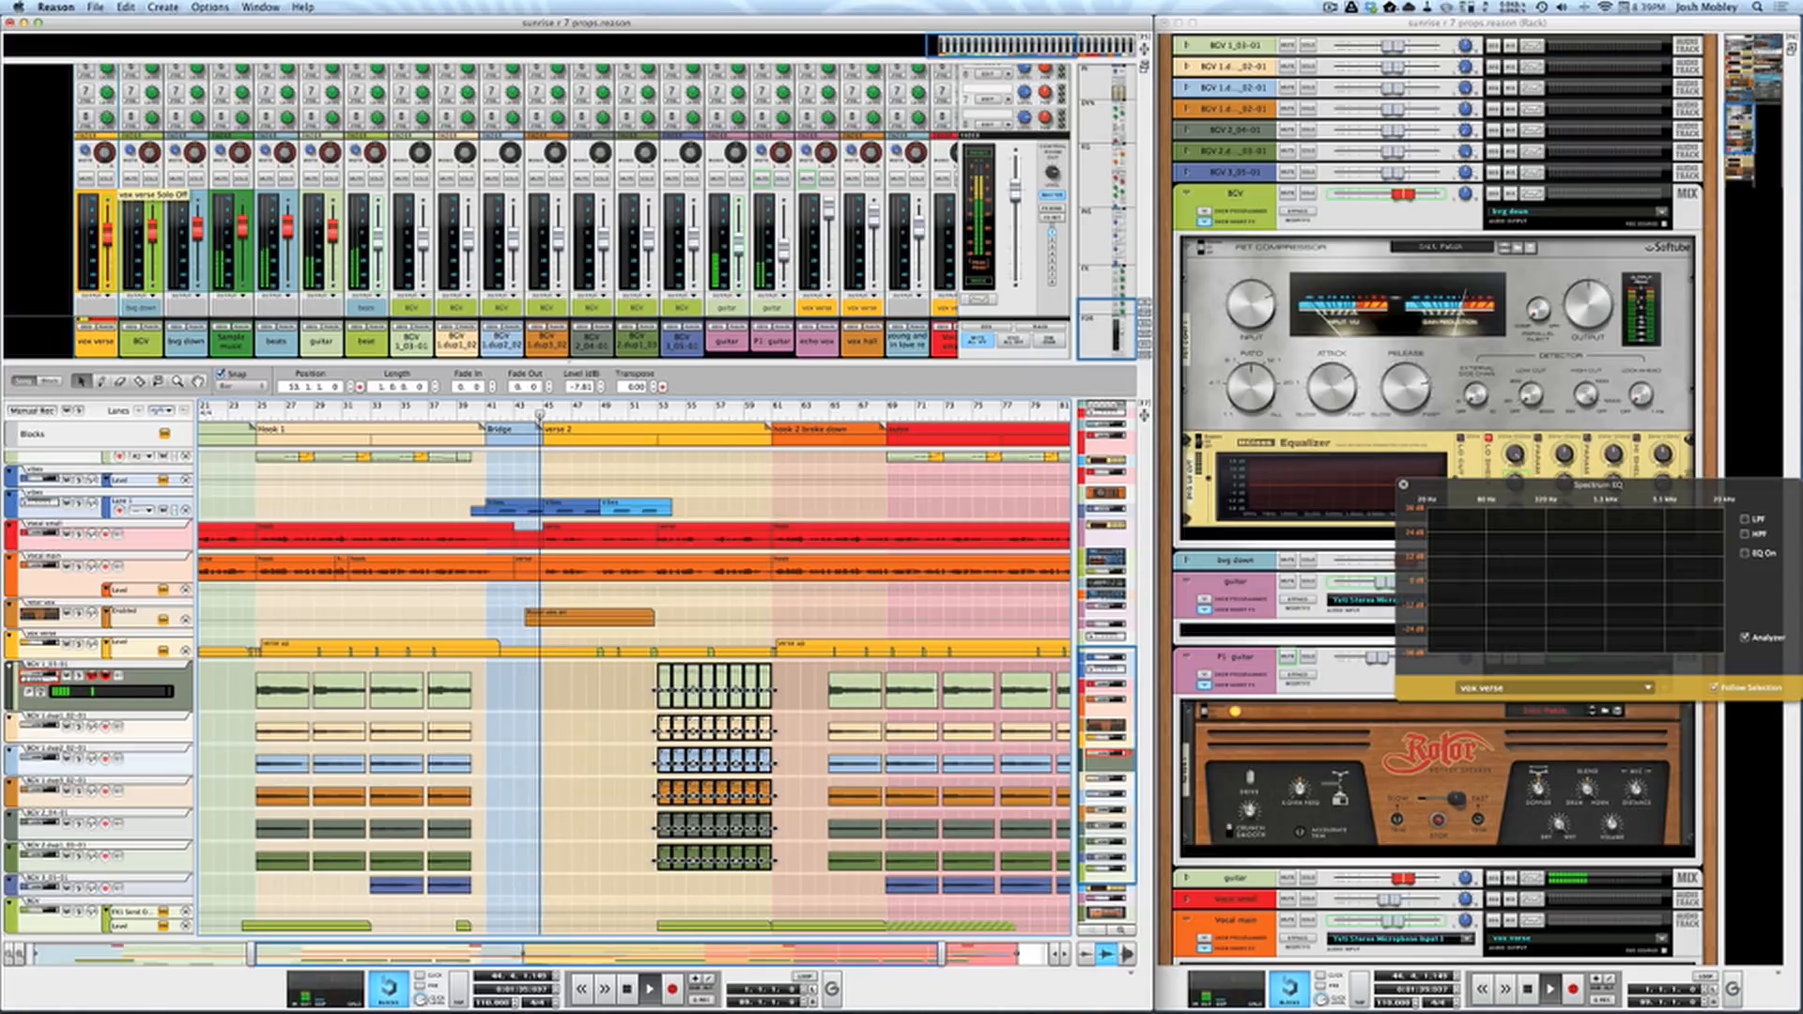
Solo the vox verse channel to audition the verse 2 vocal, and clear the solo.
left_click(106, 179)
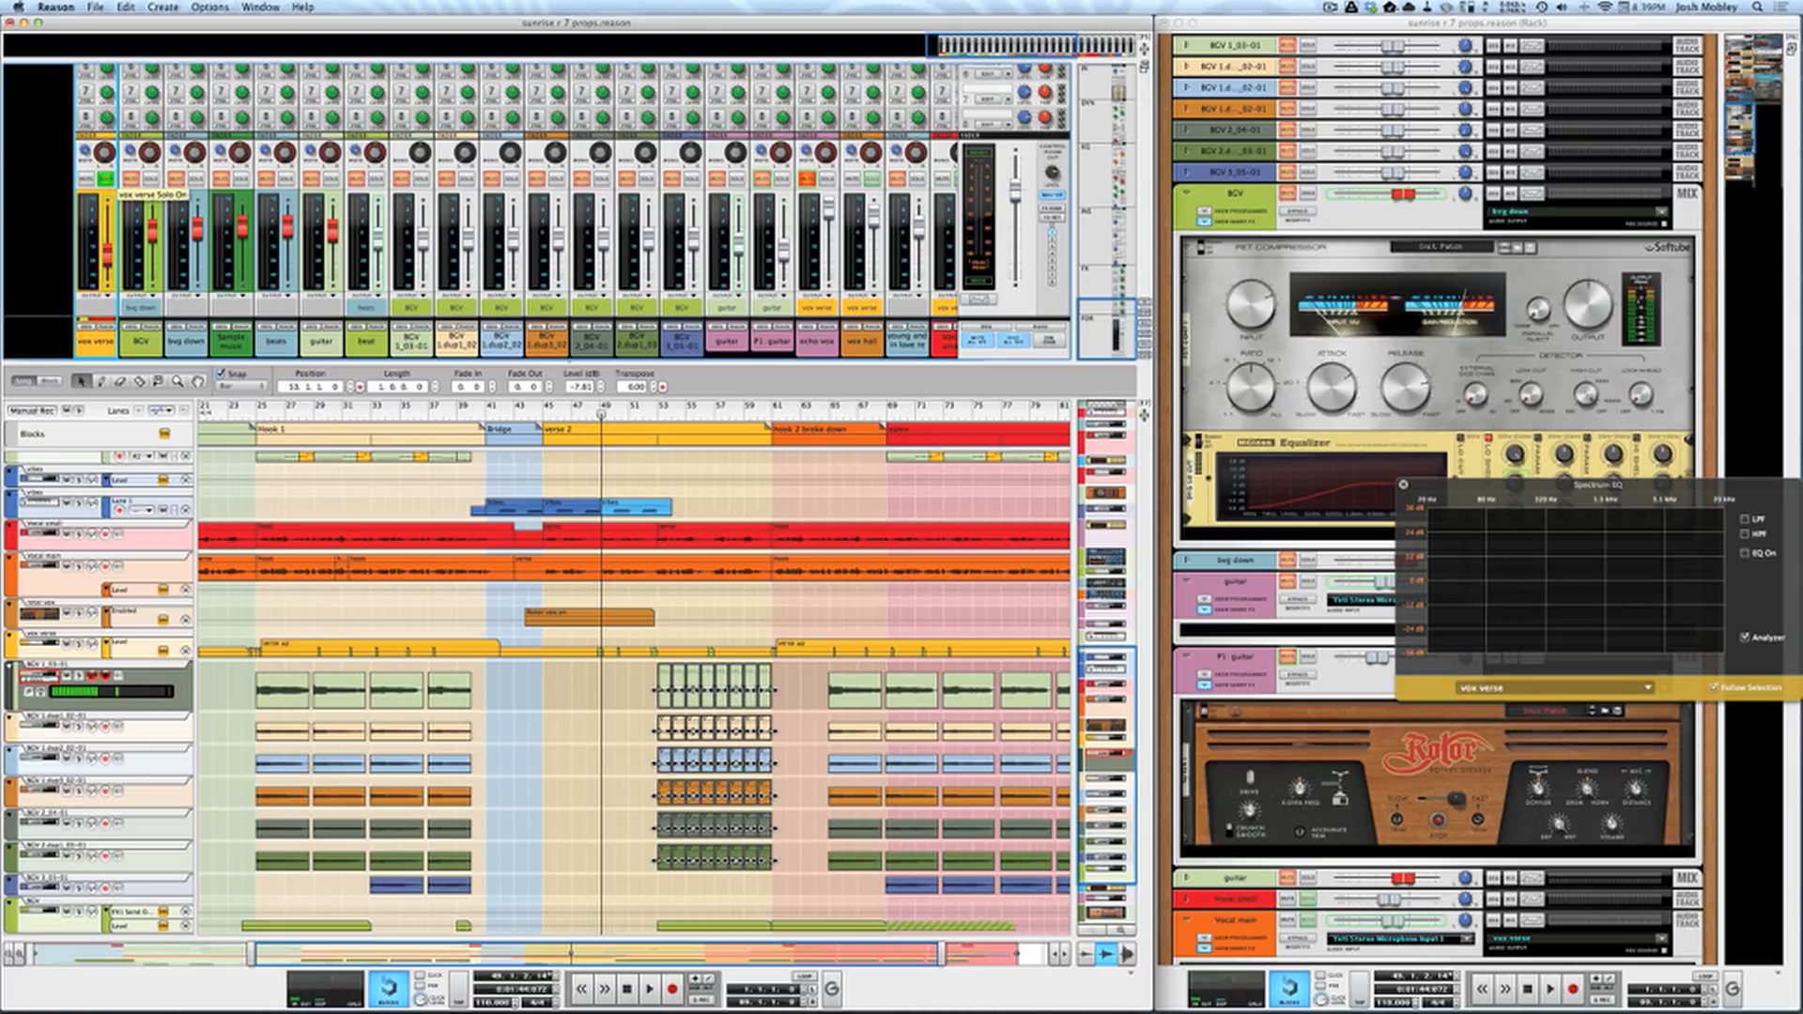
left_click(105, 178)
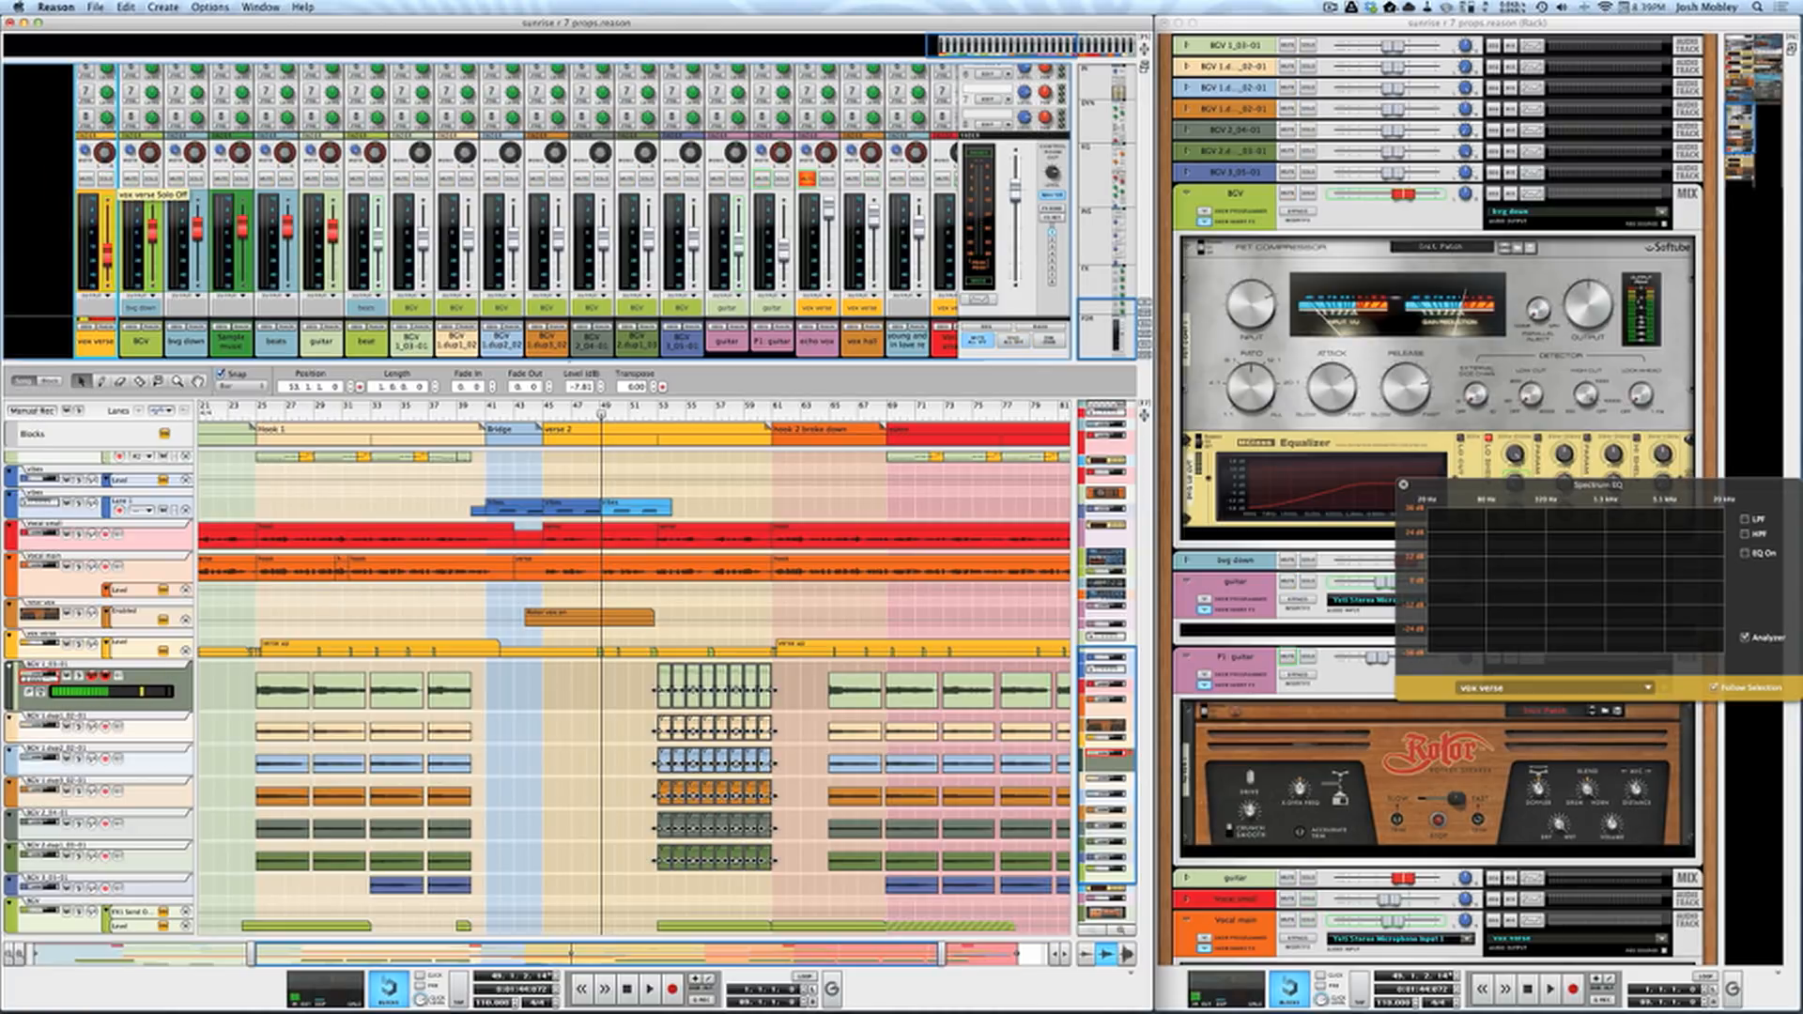
Open the Velocity bump clip at bar 28 on the Bass support track and audition its velocities from just before the clip.
scroll(634, 696, "up", 3)
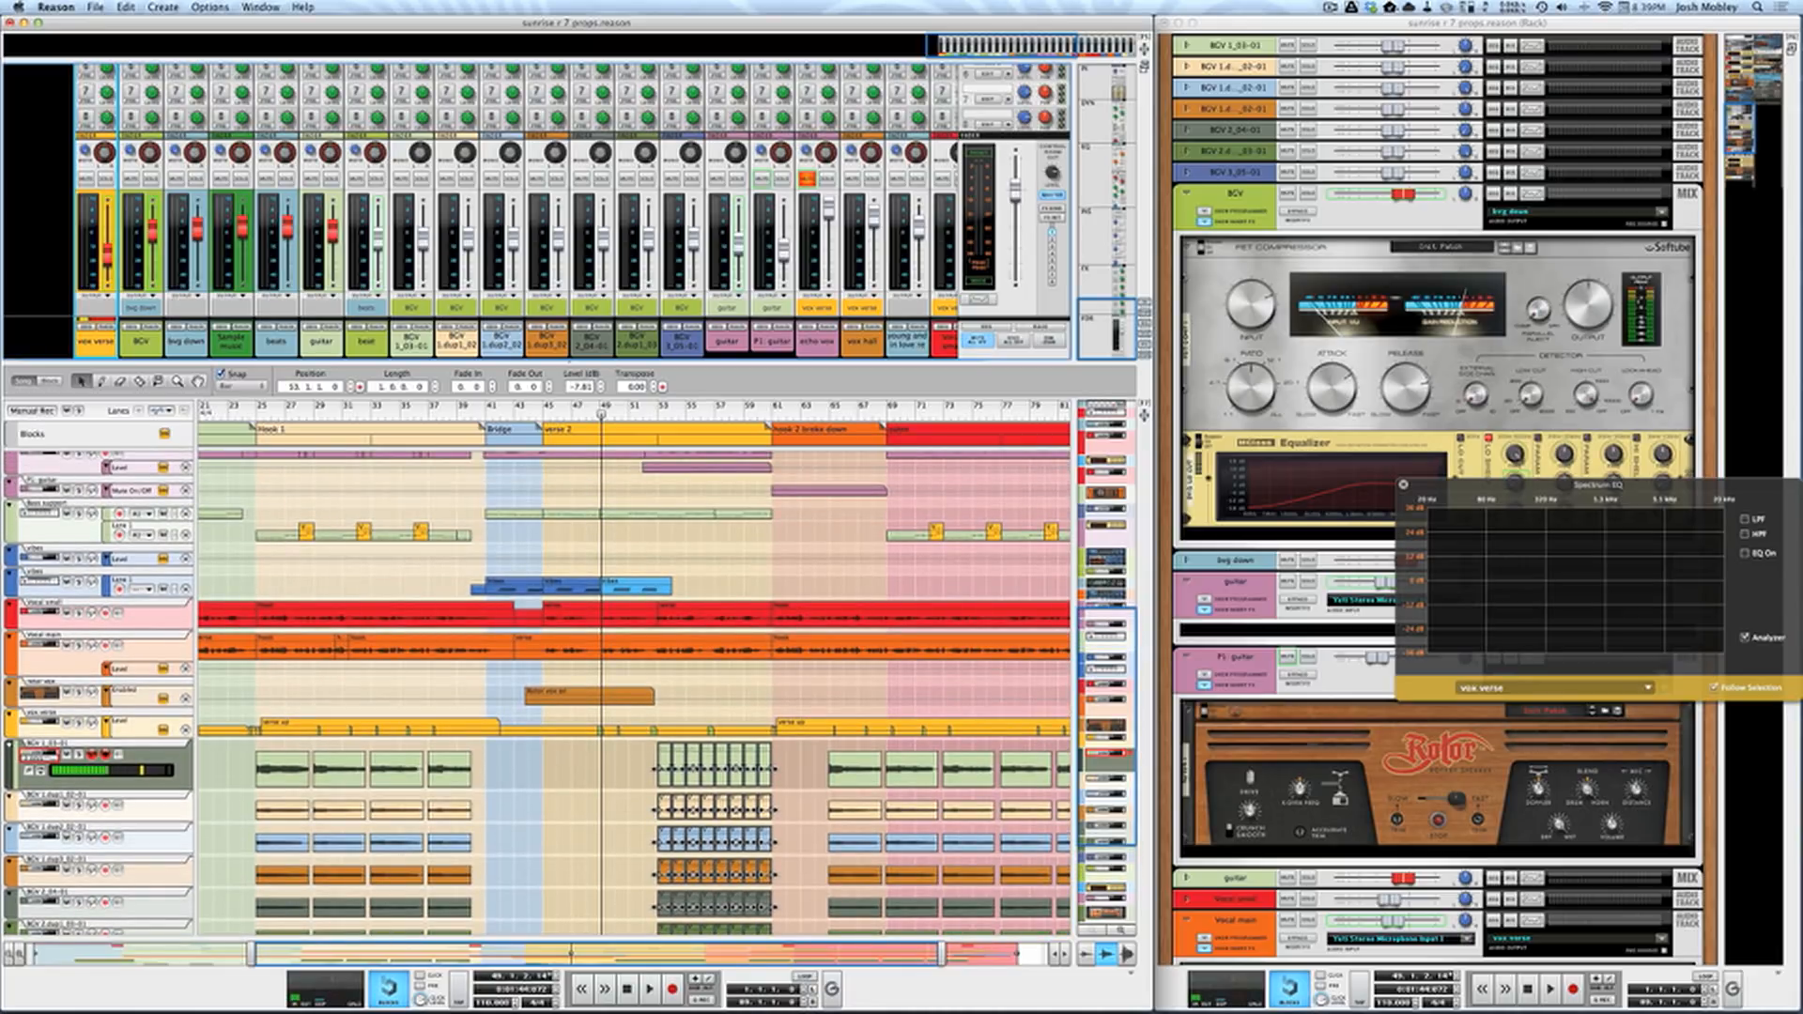
left_click(300, 407)
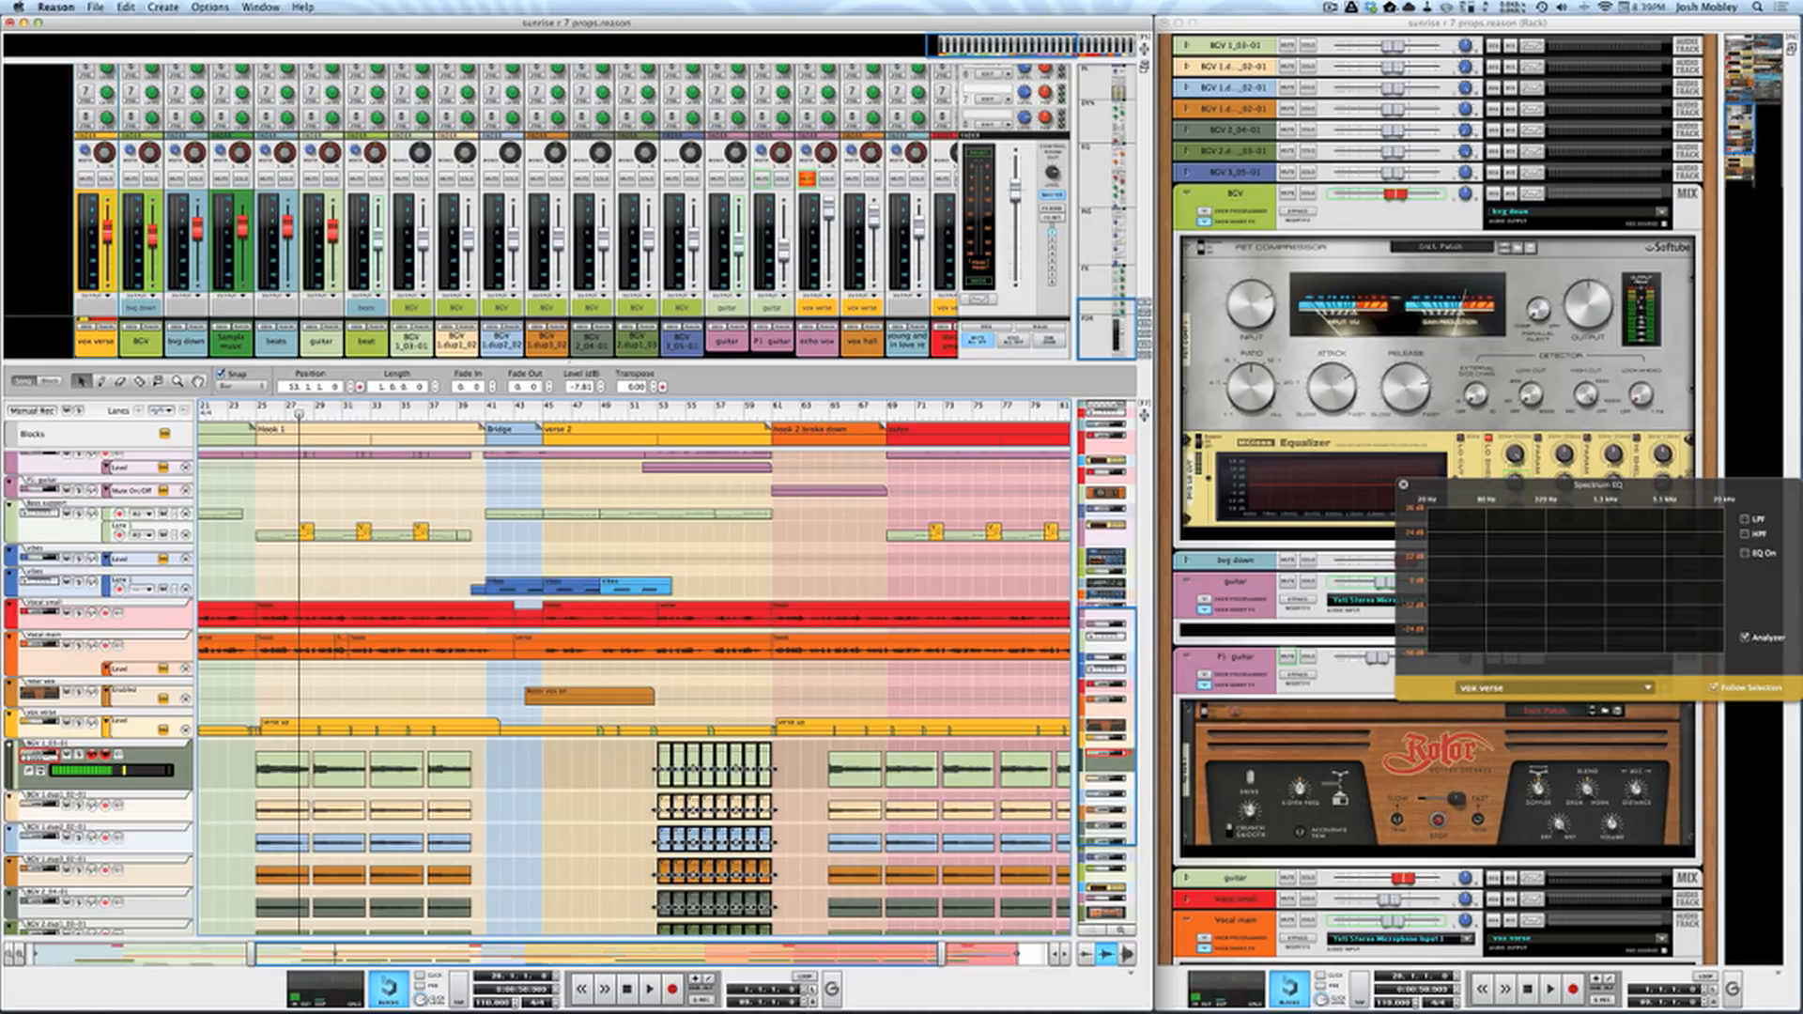
double_click(306, 537)
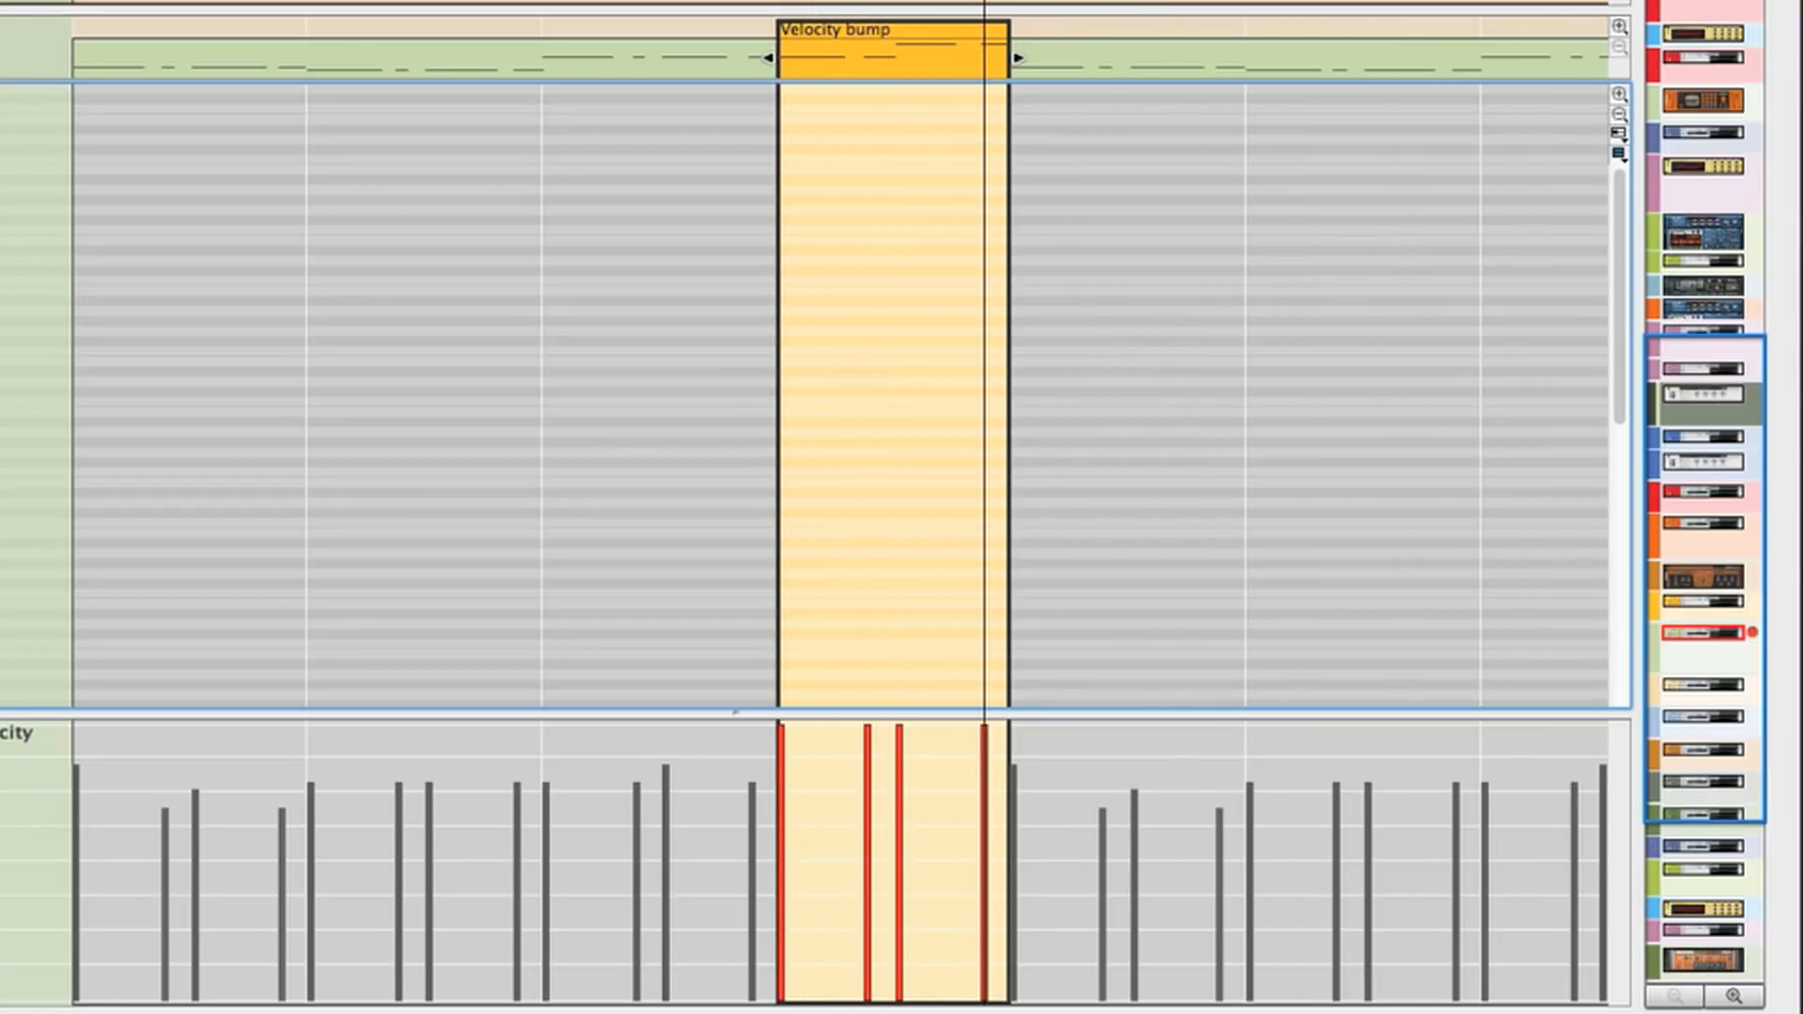
left_click(545, 7)
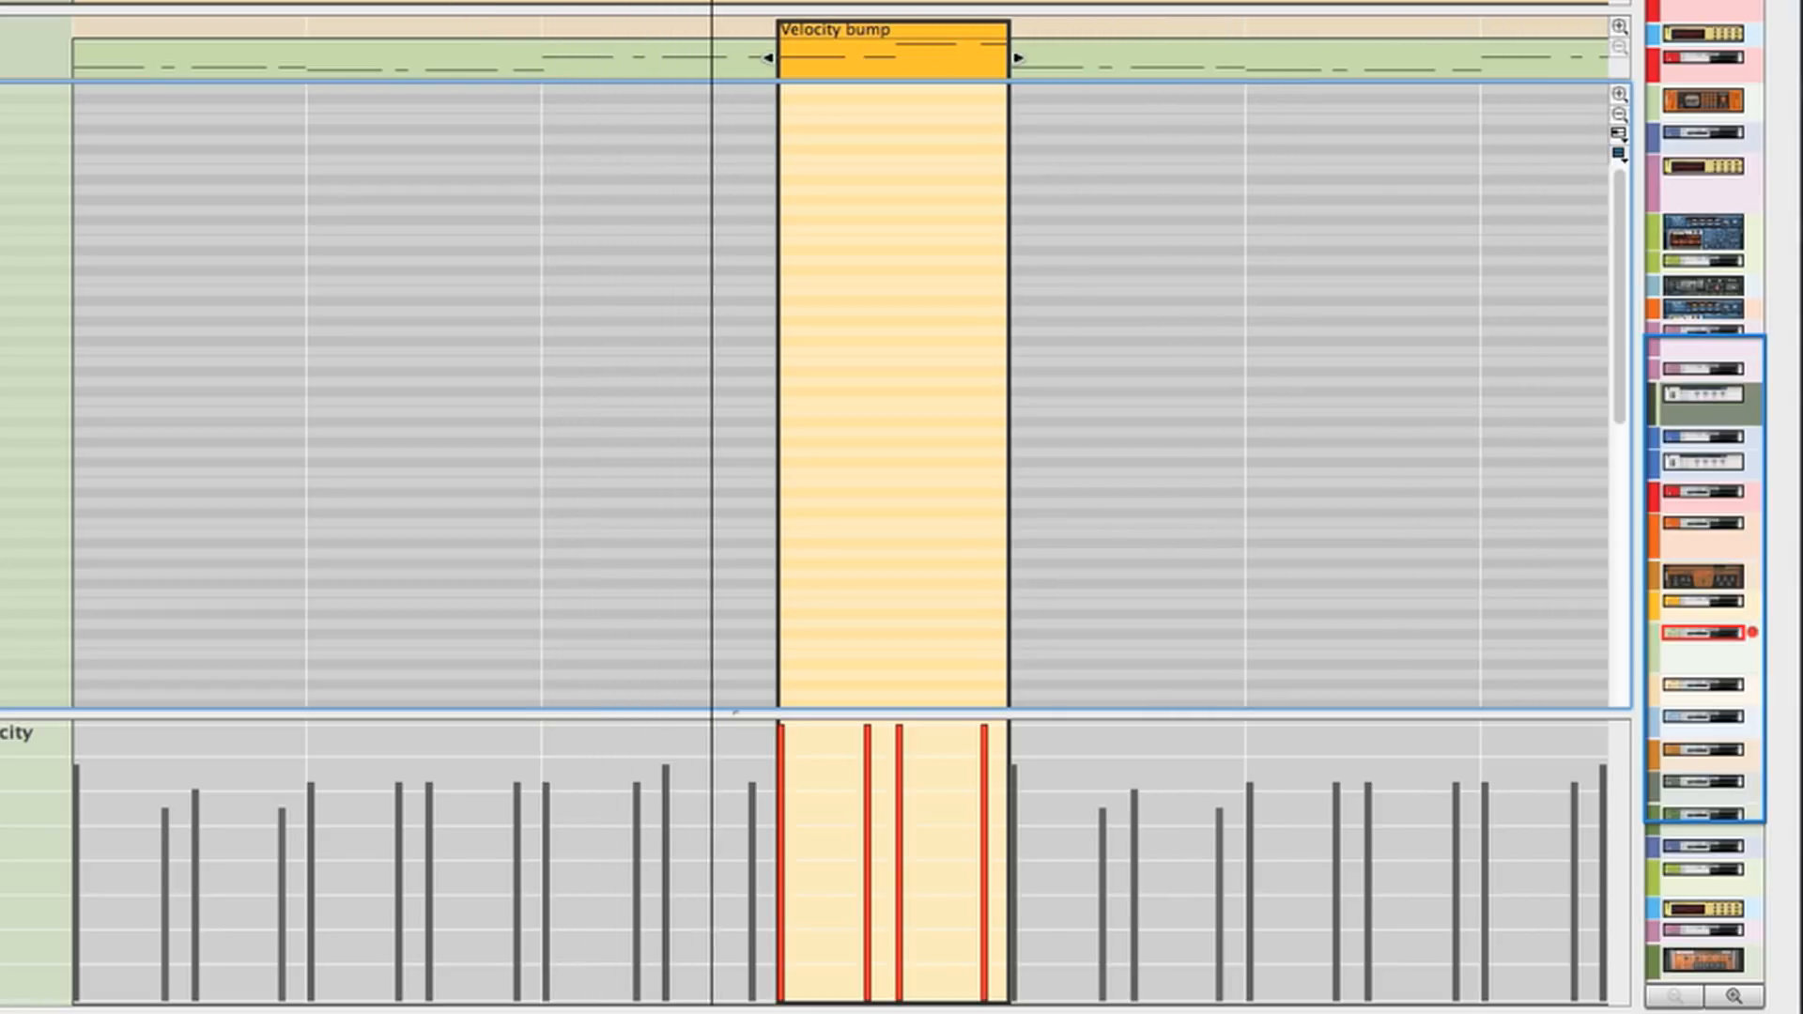
key("space")
left_click(552, 4)
key("space")
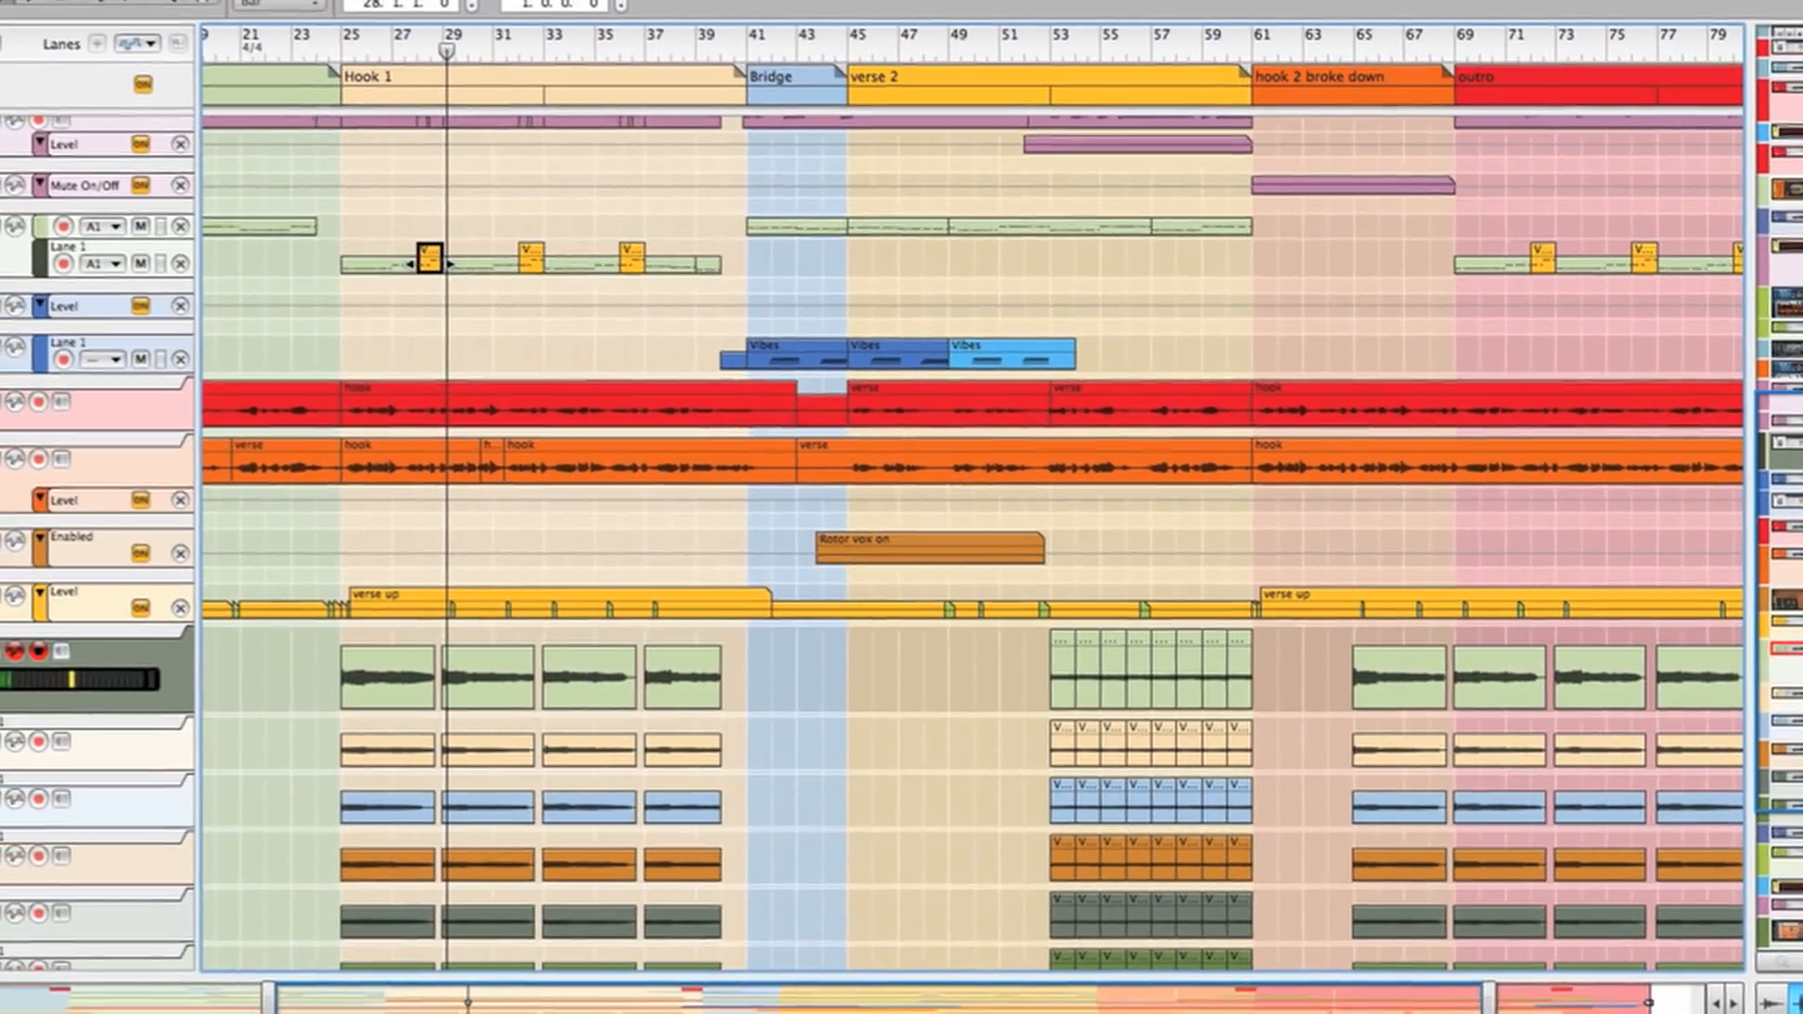
Select the vox verse track and examine its level automation clips across verse 2.
scroll(1033, 563, "down", 5)
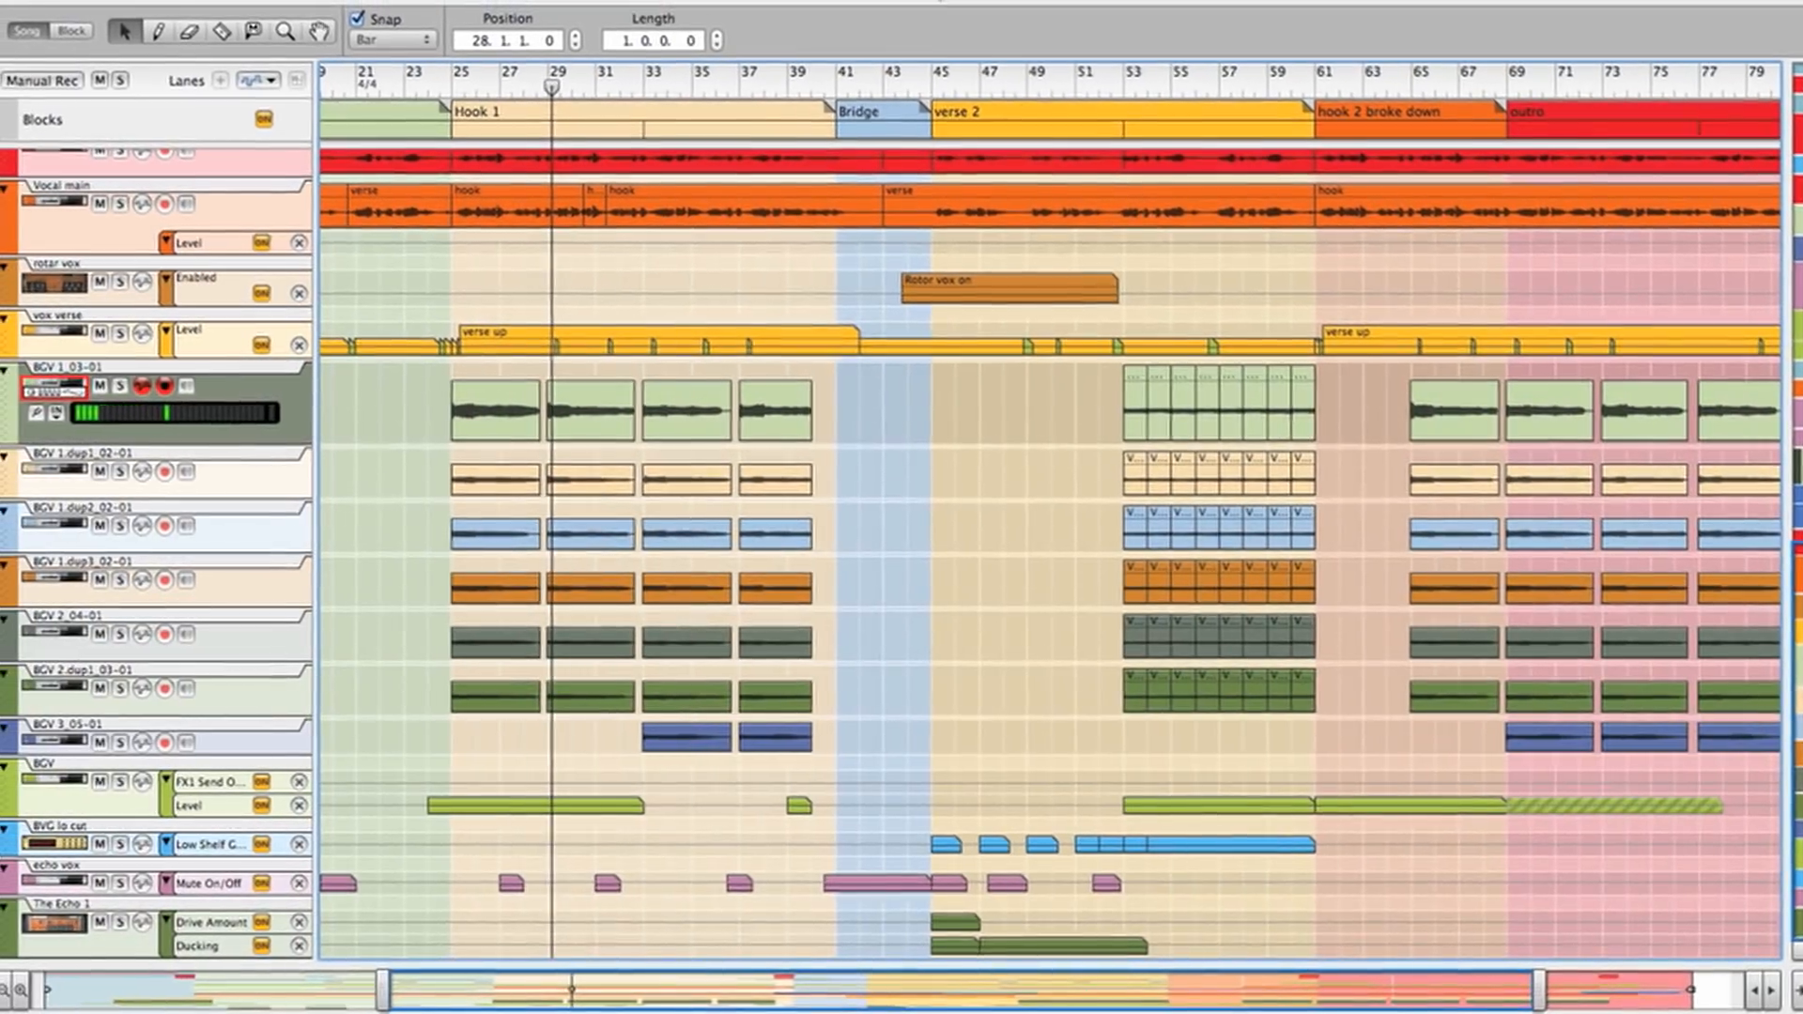
left_click(14, 343)
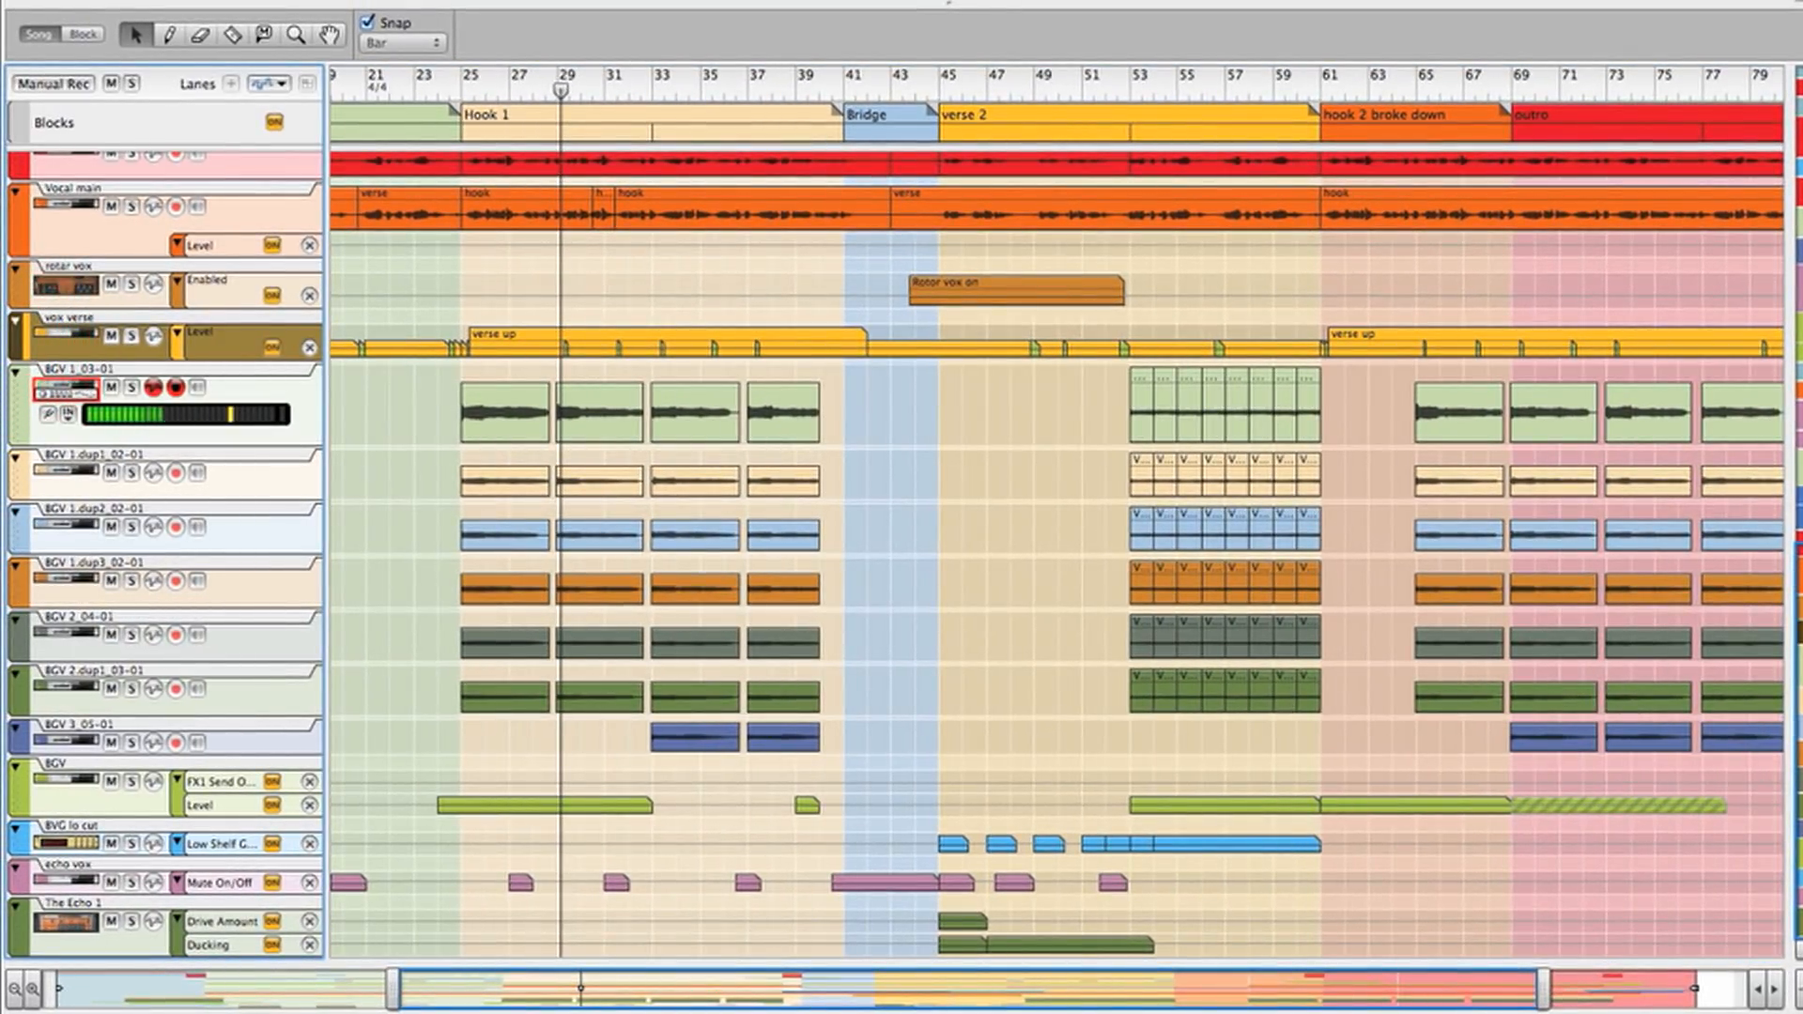
scroll(1057, 554, "up", 6)
scroll(1057, 554, "up", 5)
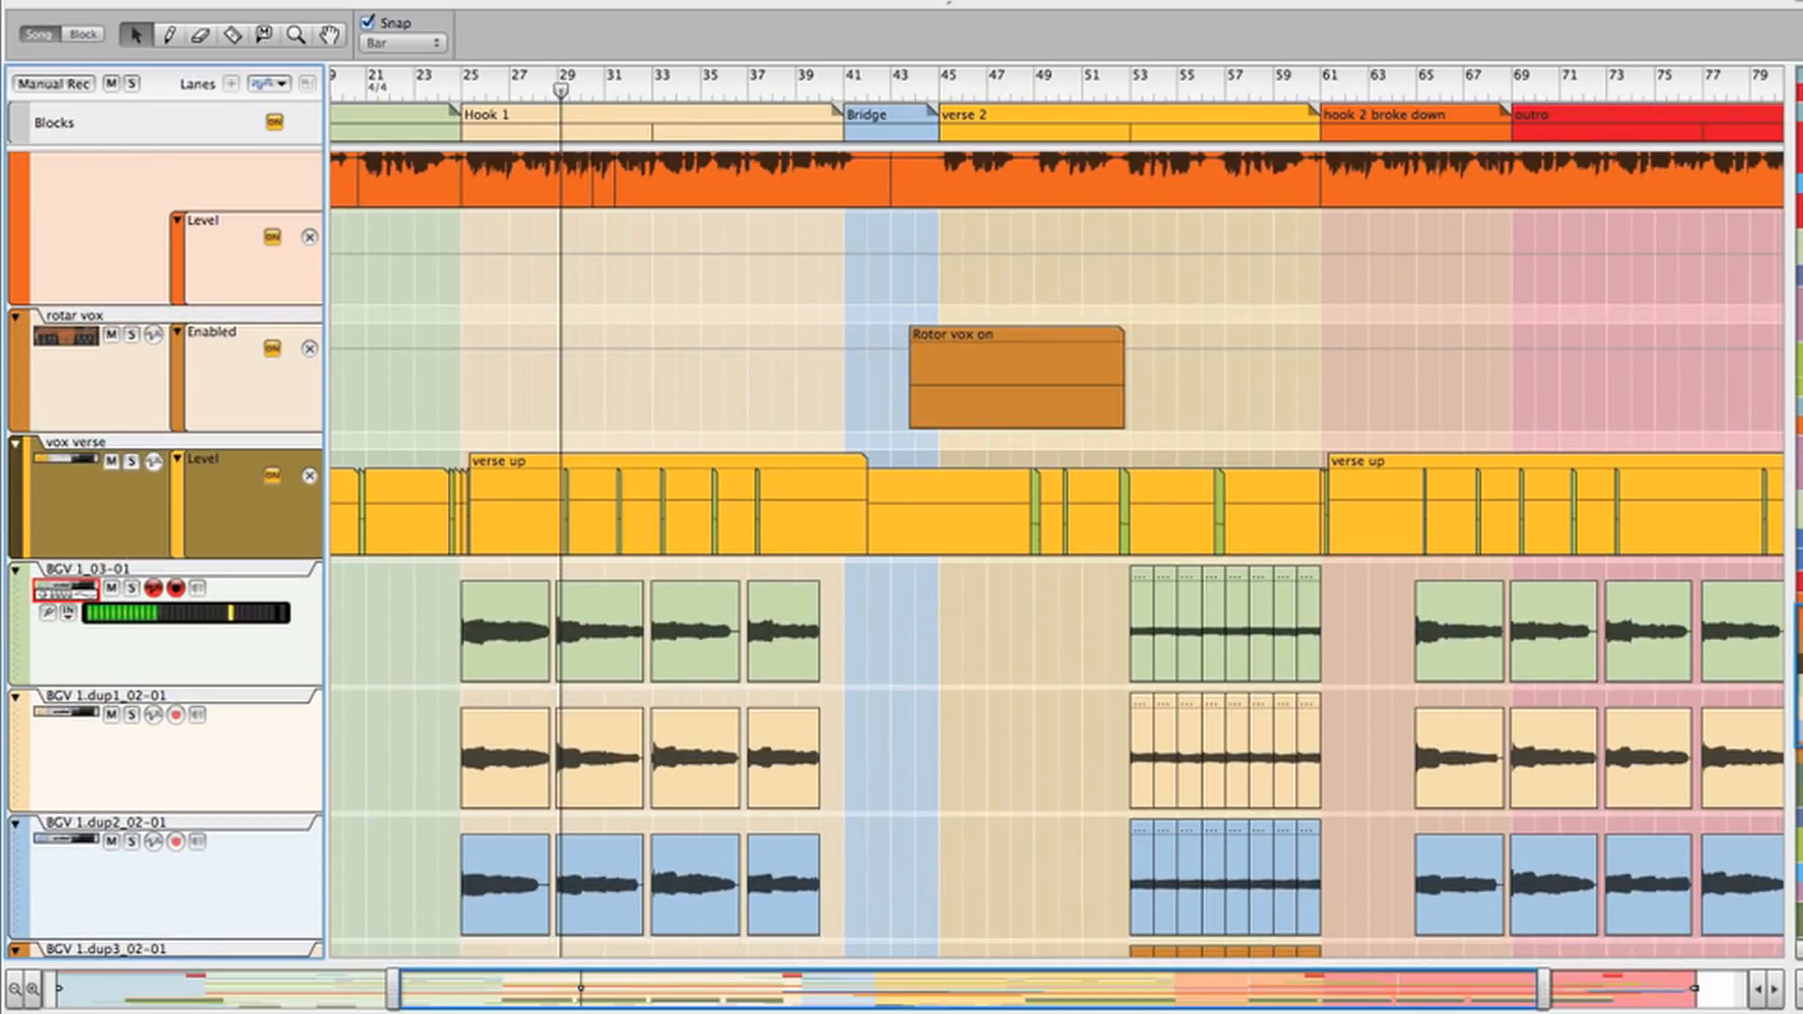
left_click_drag(393, 989, 854, 994)
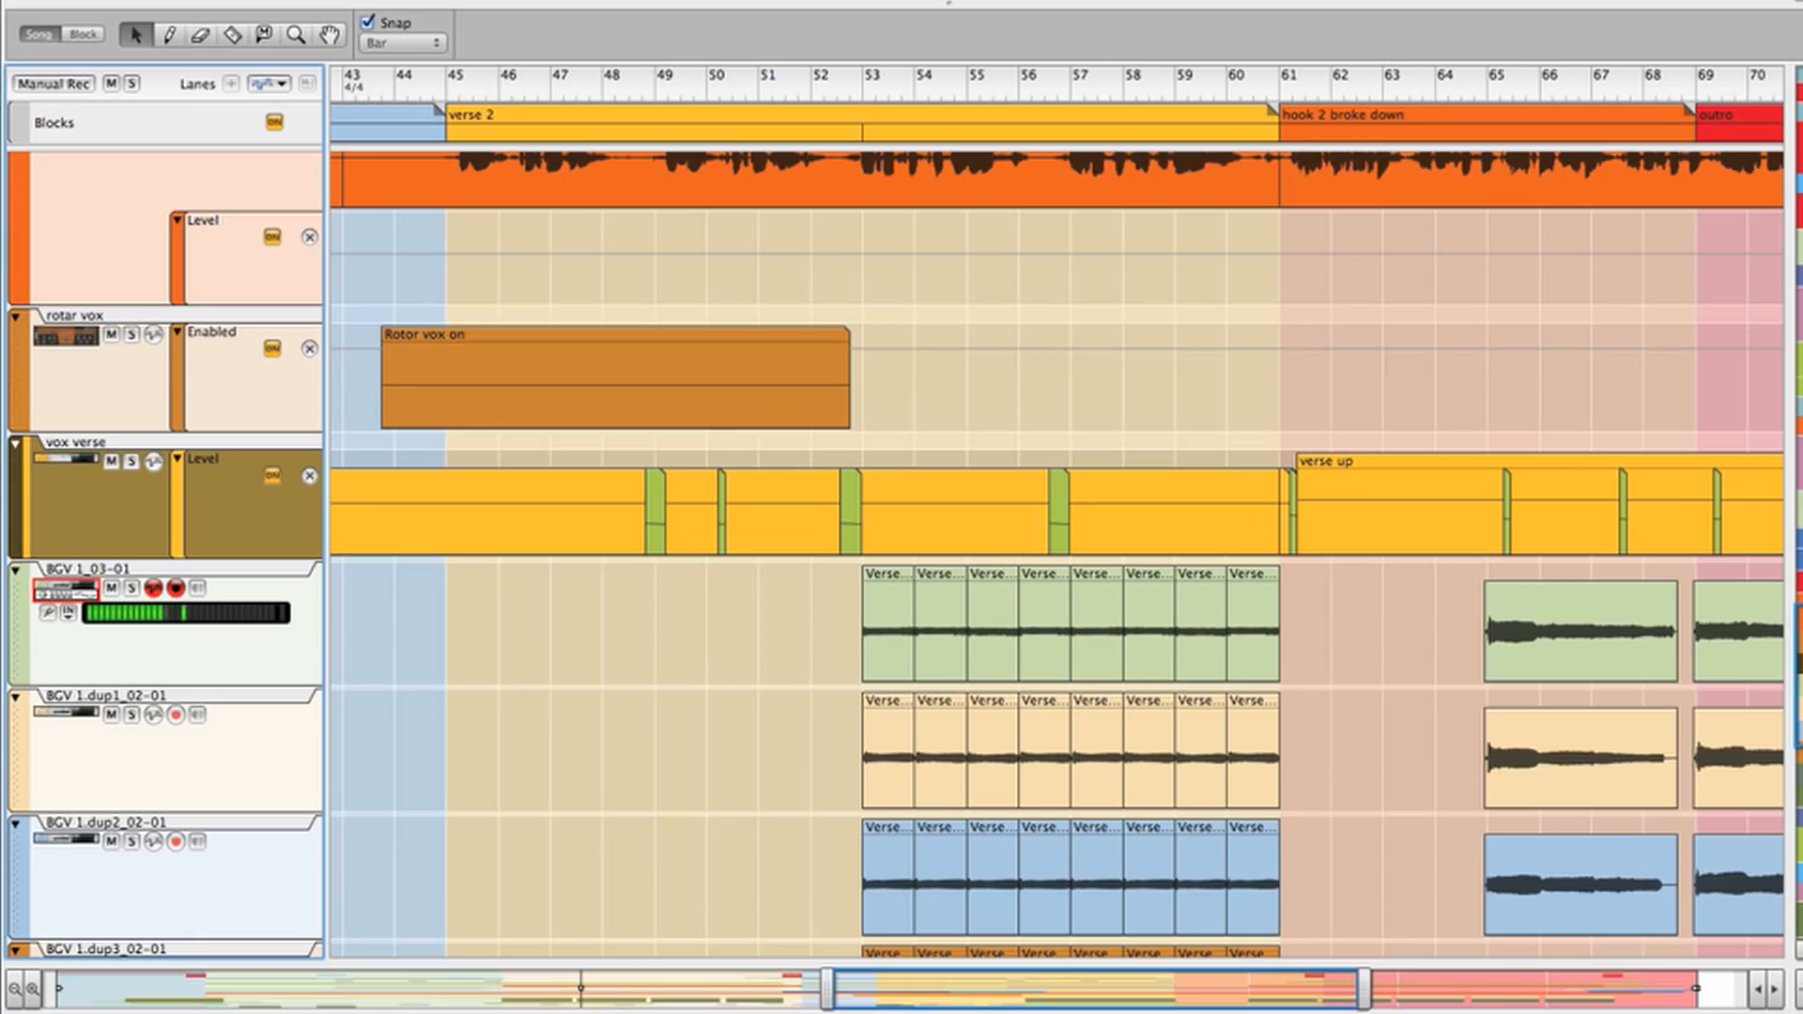
key("shift+g")
key("shift+g")
key("shift+g")
key("shift+g")
key("shift+g")
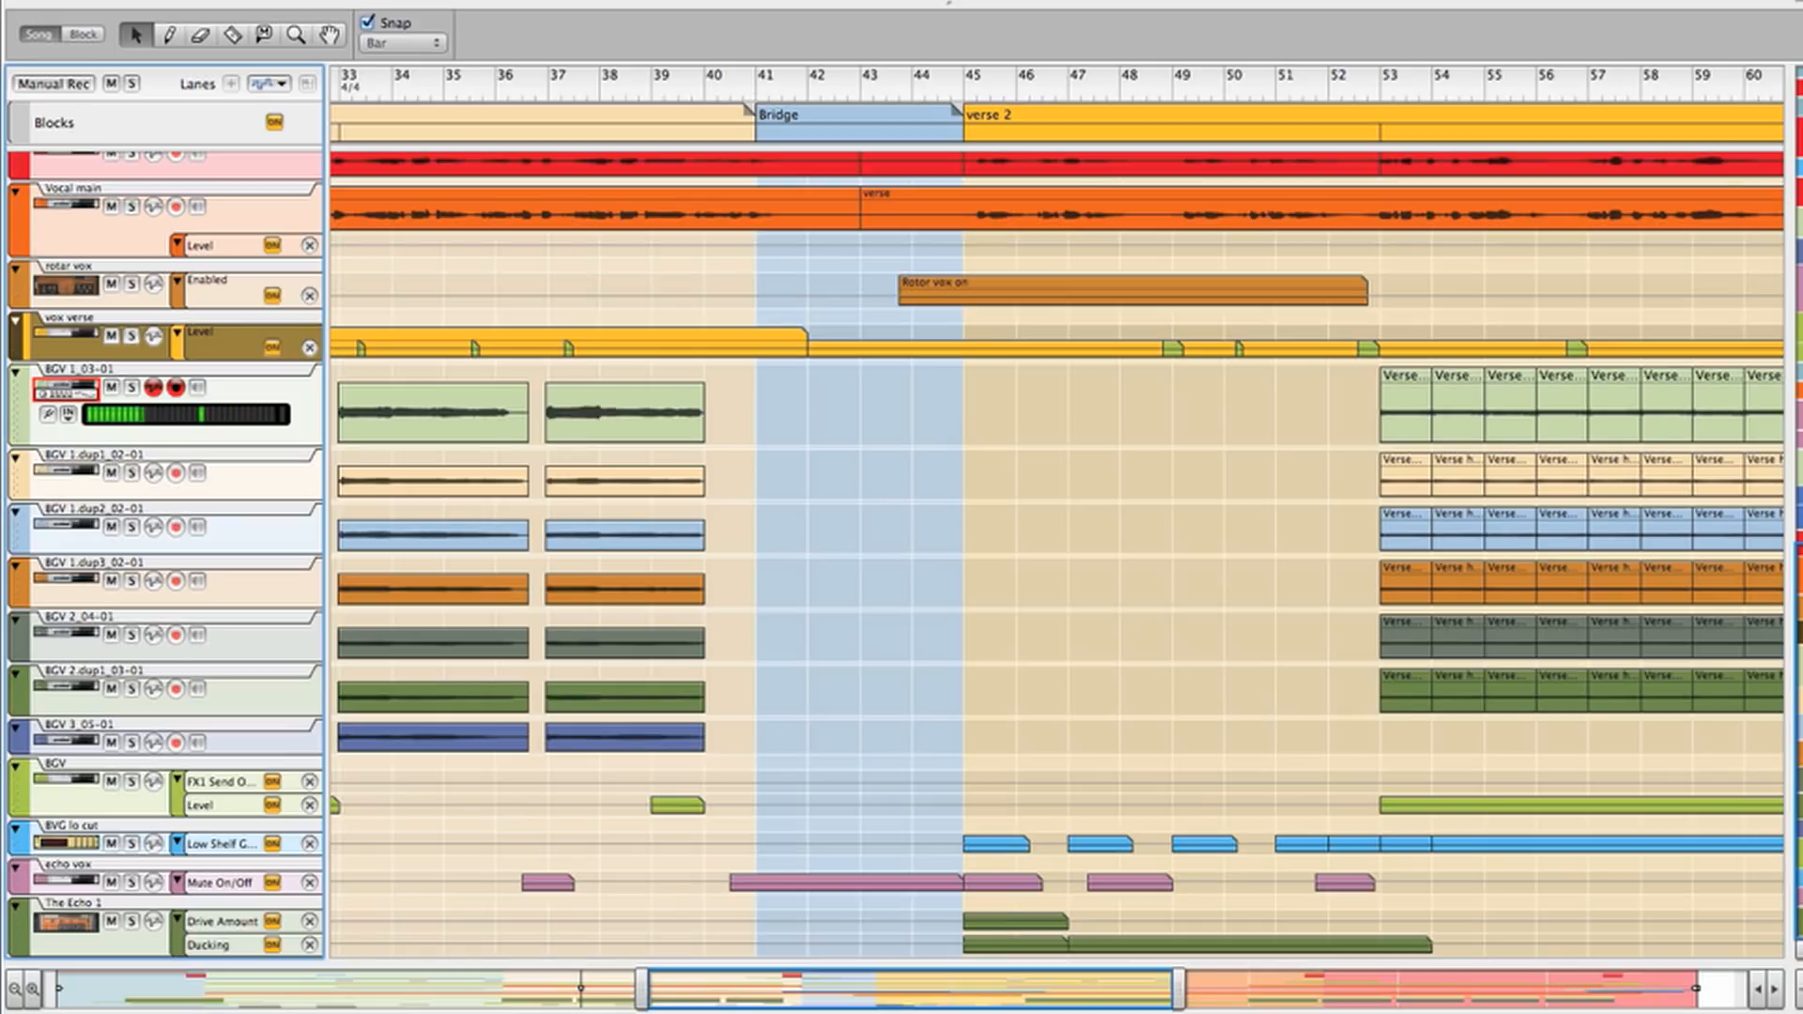
Look over the background vocal clips and their bus and effect automation from the intro to the outro.
key("g")
key("g")
key("g")
key("g")
key("g")
key("g")
key("g")
key("g")
key("g")
key("g")
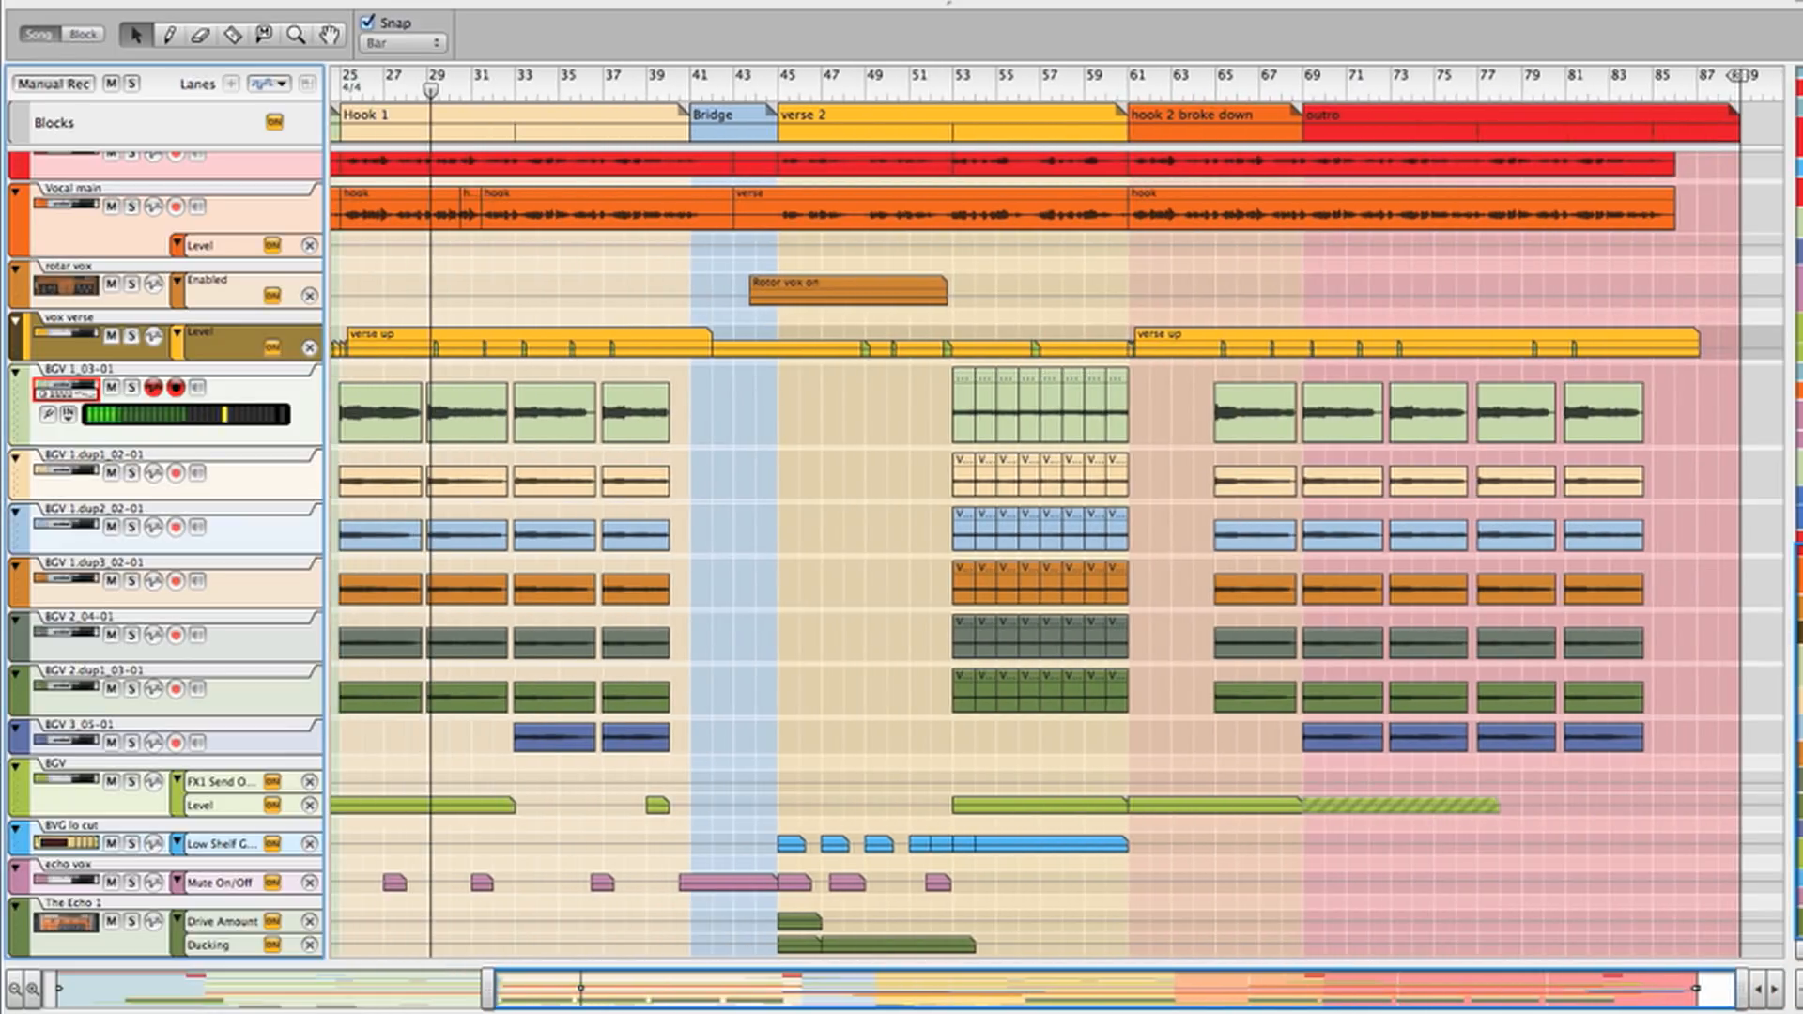
scroll(1057, 554, "left", 10)
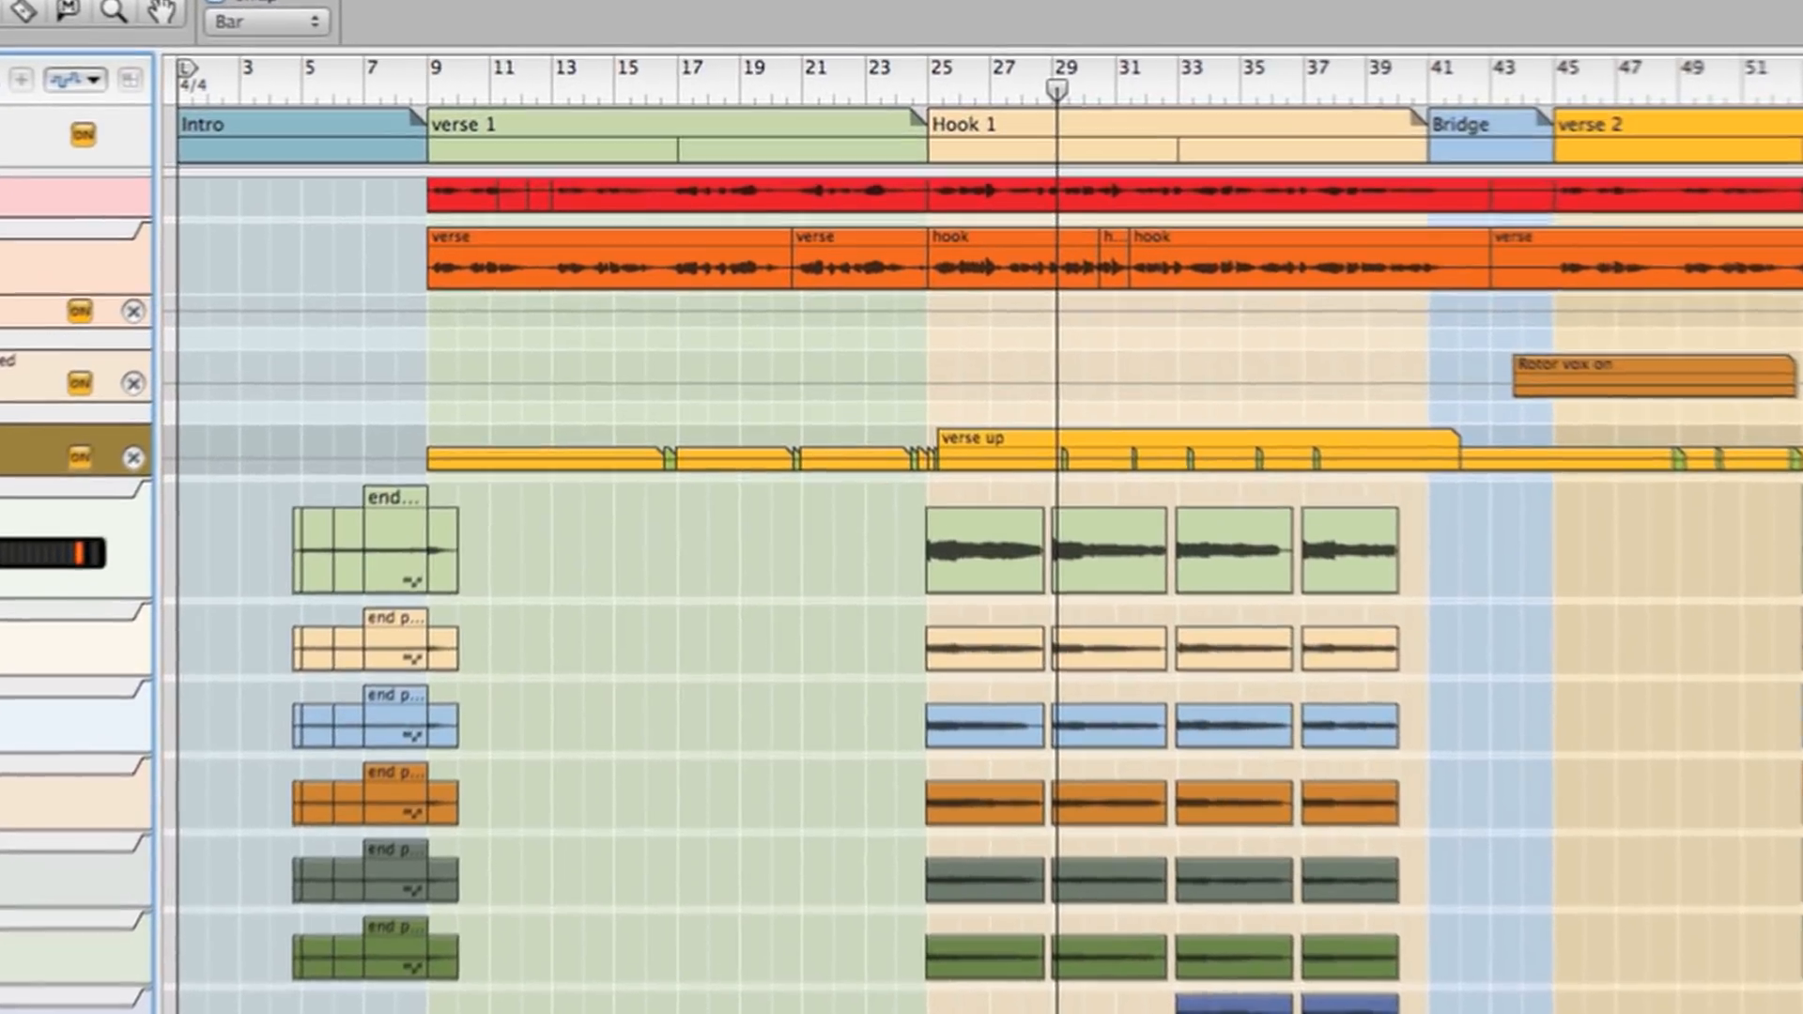
scroll(902, 563, "down", 5)
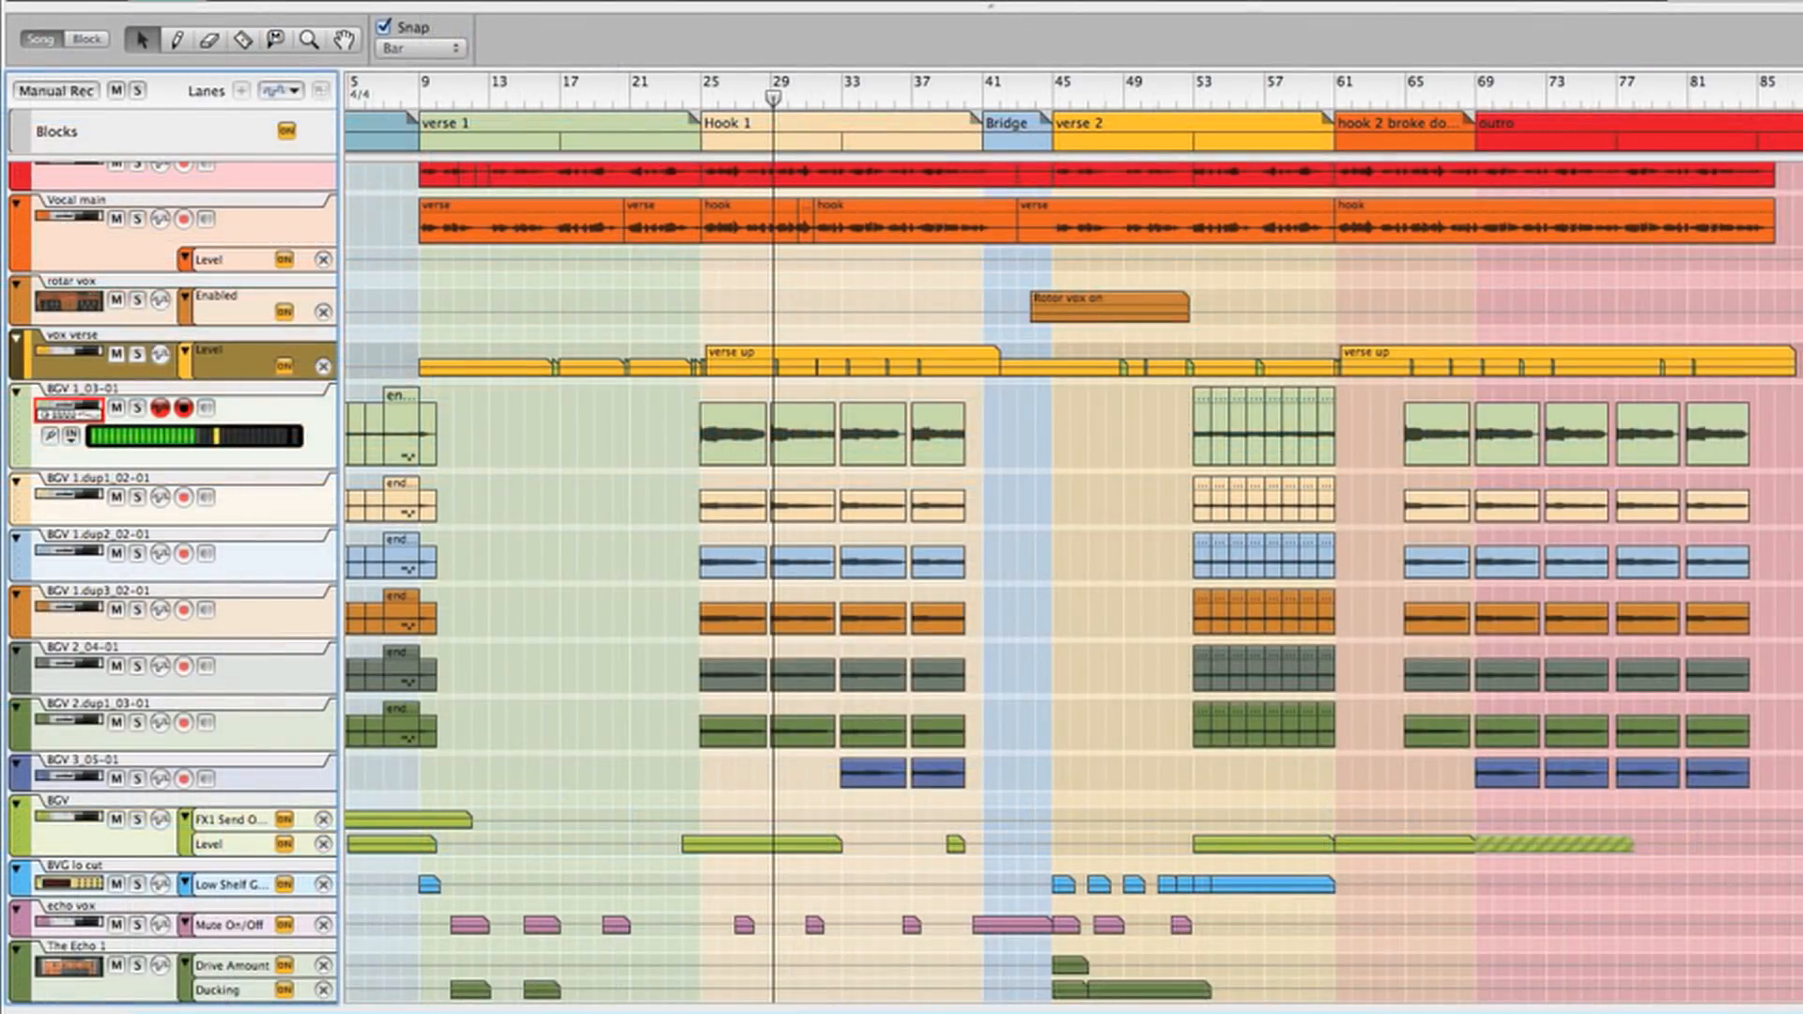
scroll(1073, 563, "left", 2)
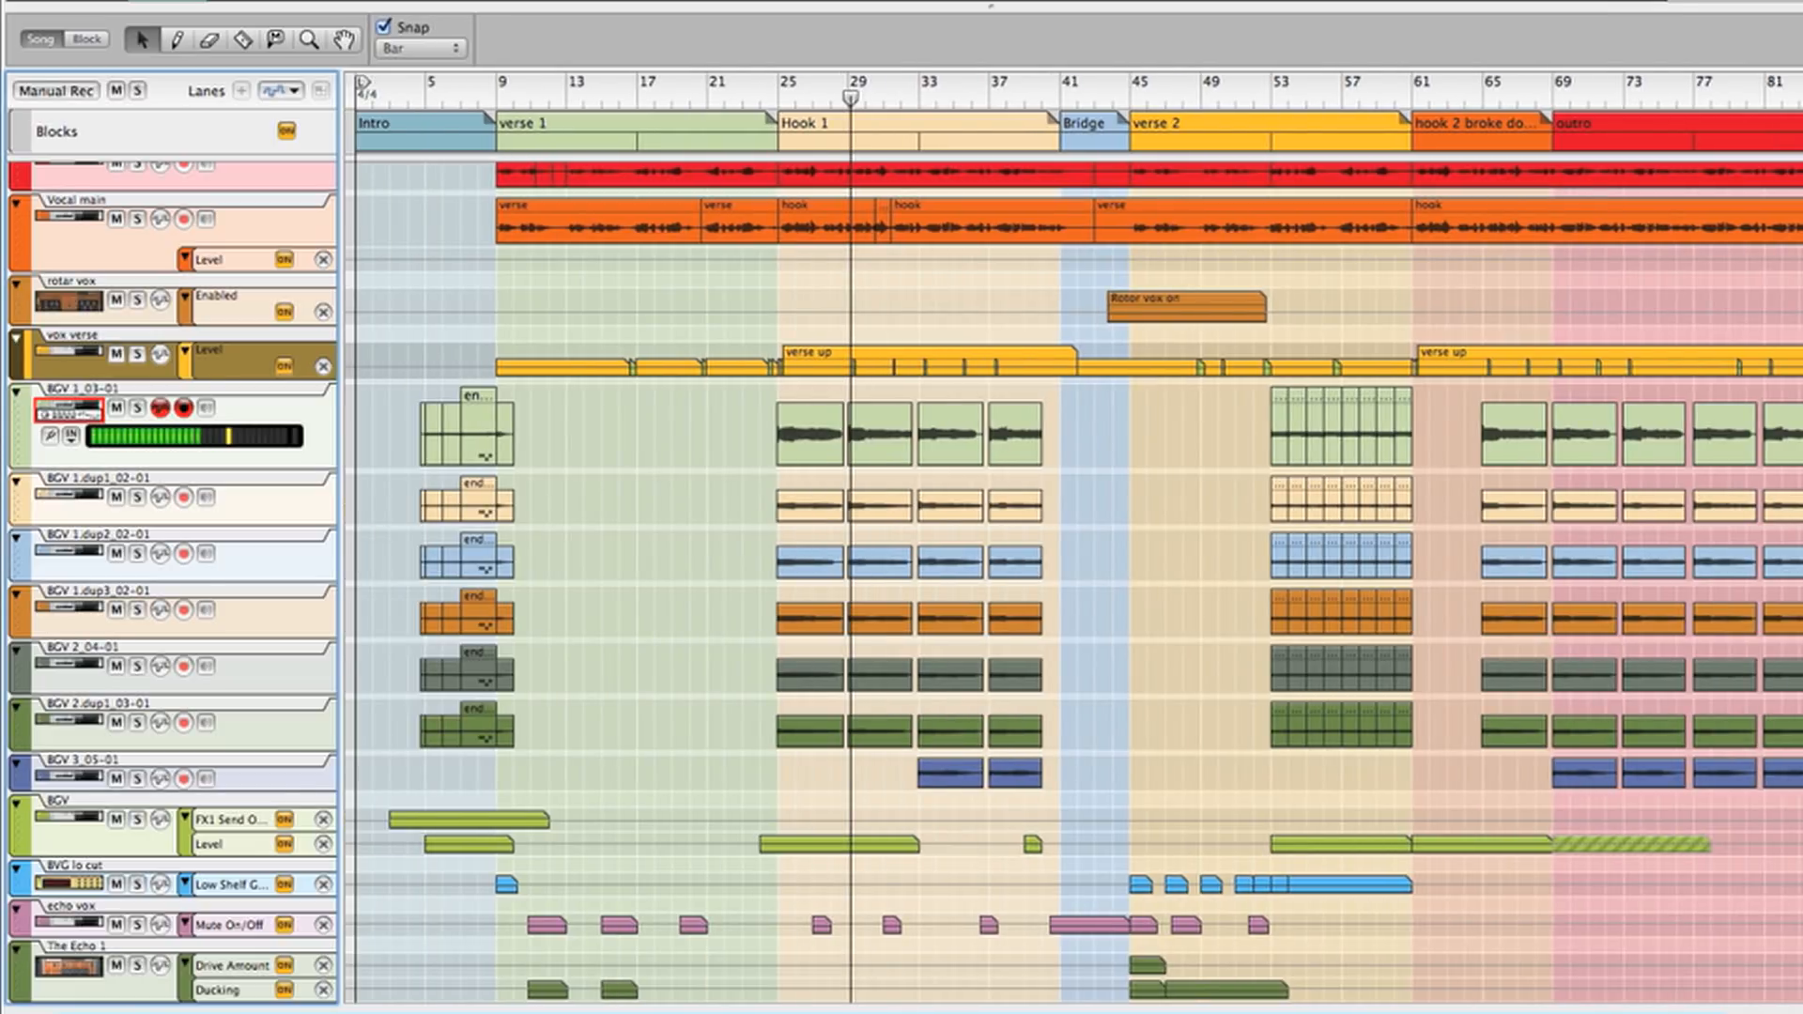
scroll(1073, 539, "right", 2)
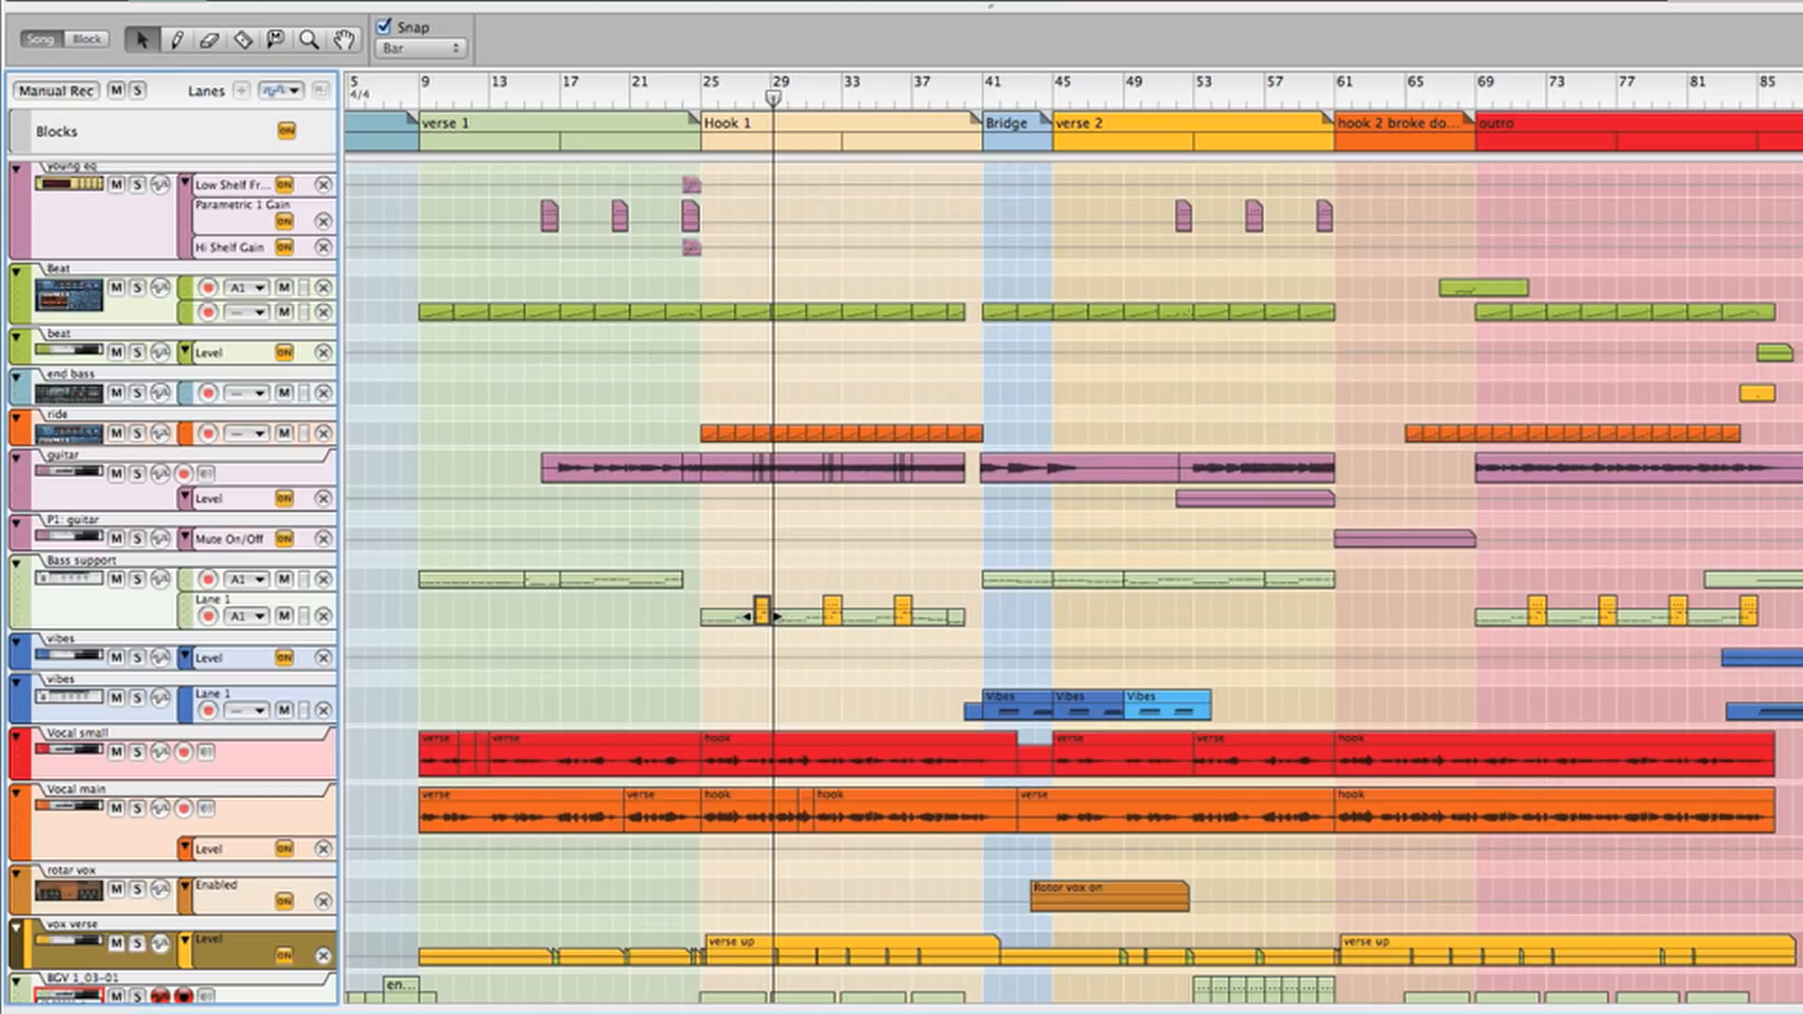
Review the sample, beat, guitar, bass, vibes and vocal tracks across the whole arrangement.
scroll(1074, 583, "down", 8)
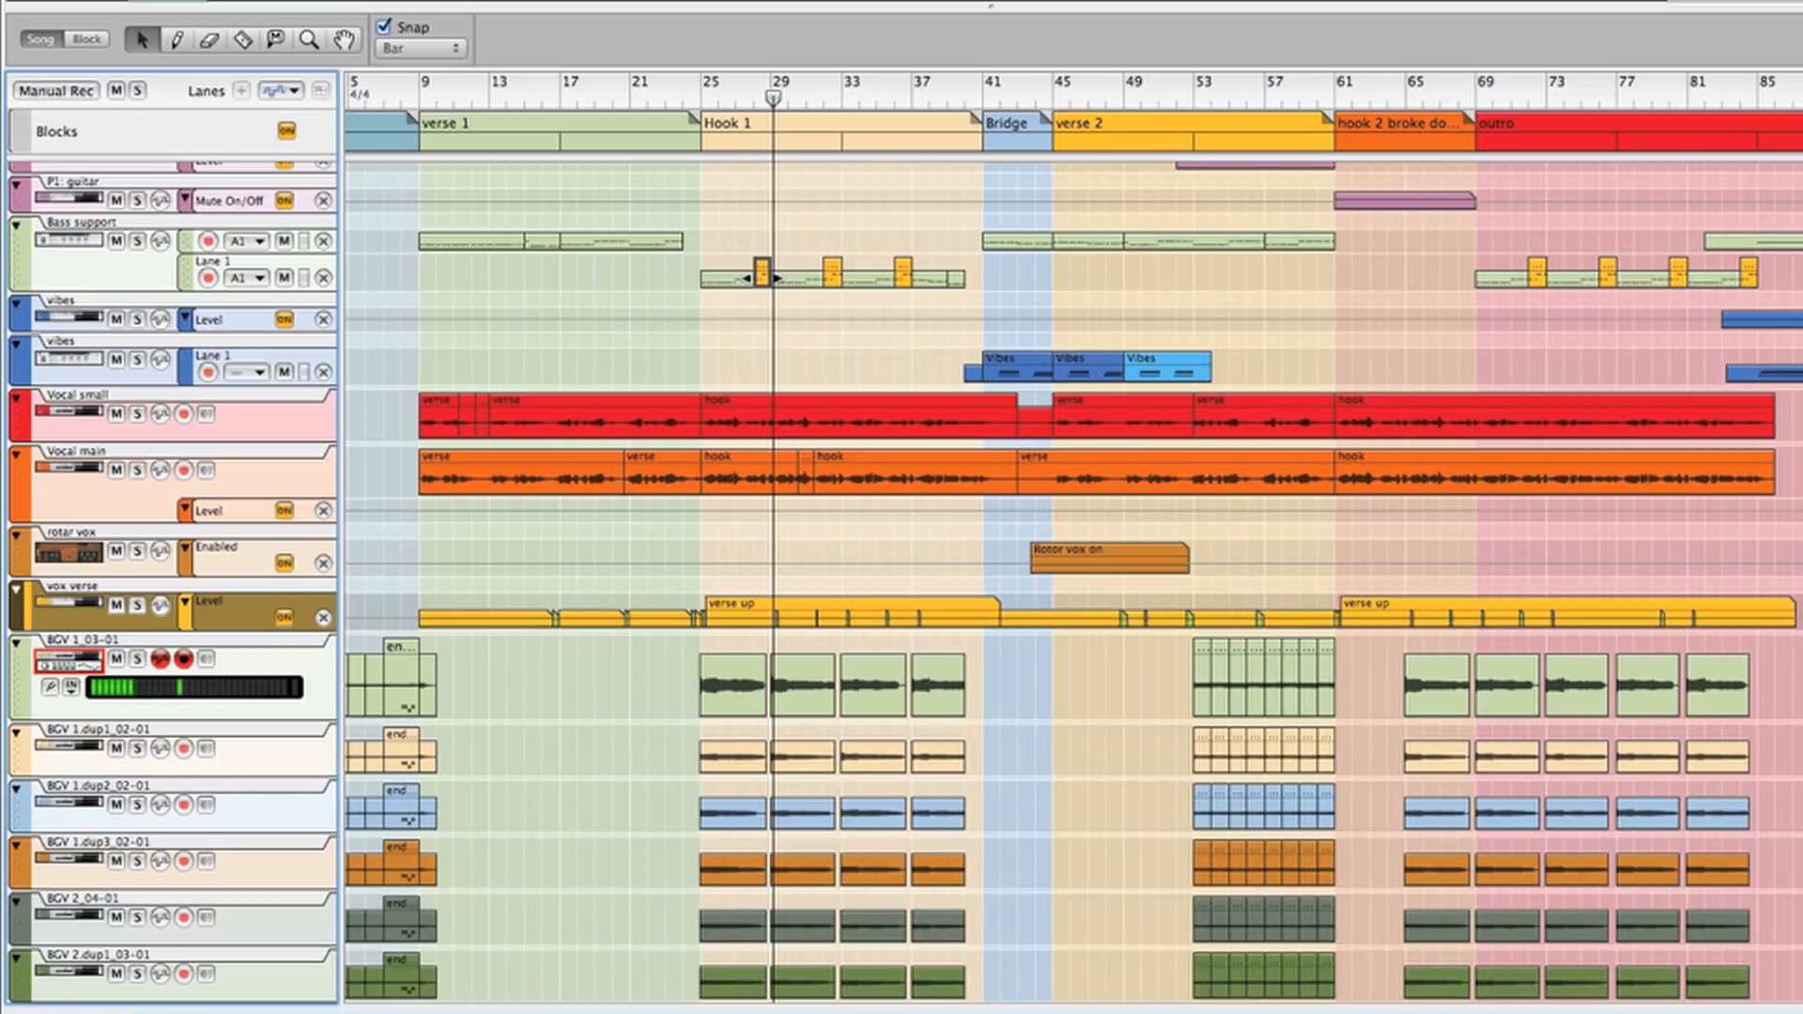
scroll(1073, 583, "up", 13)
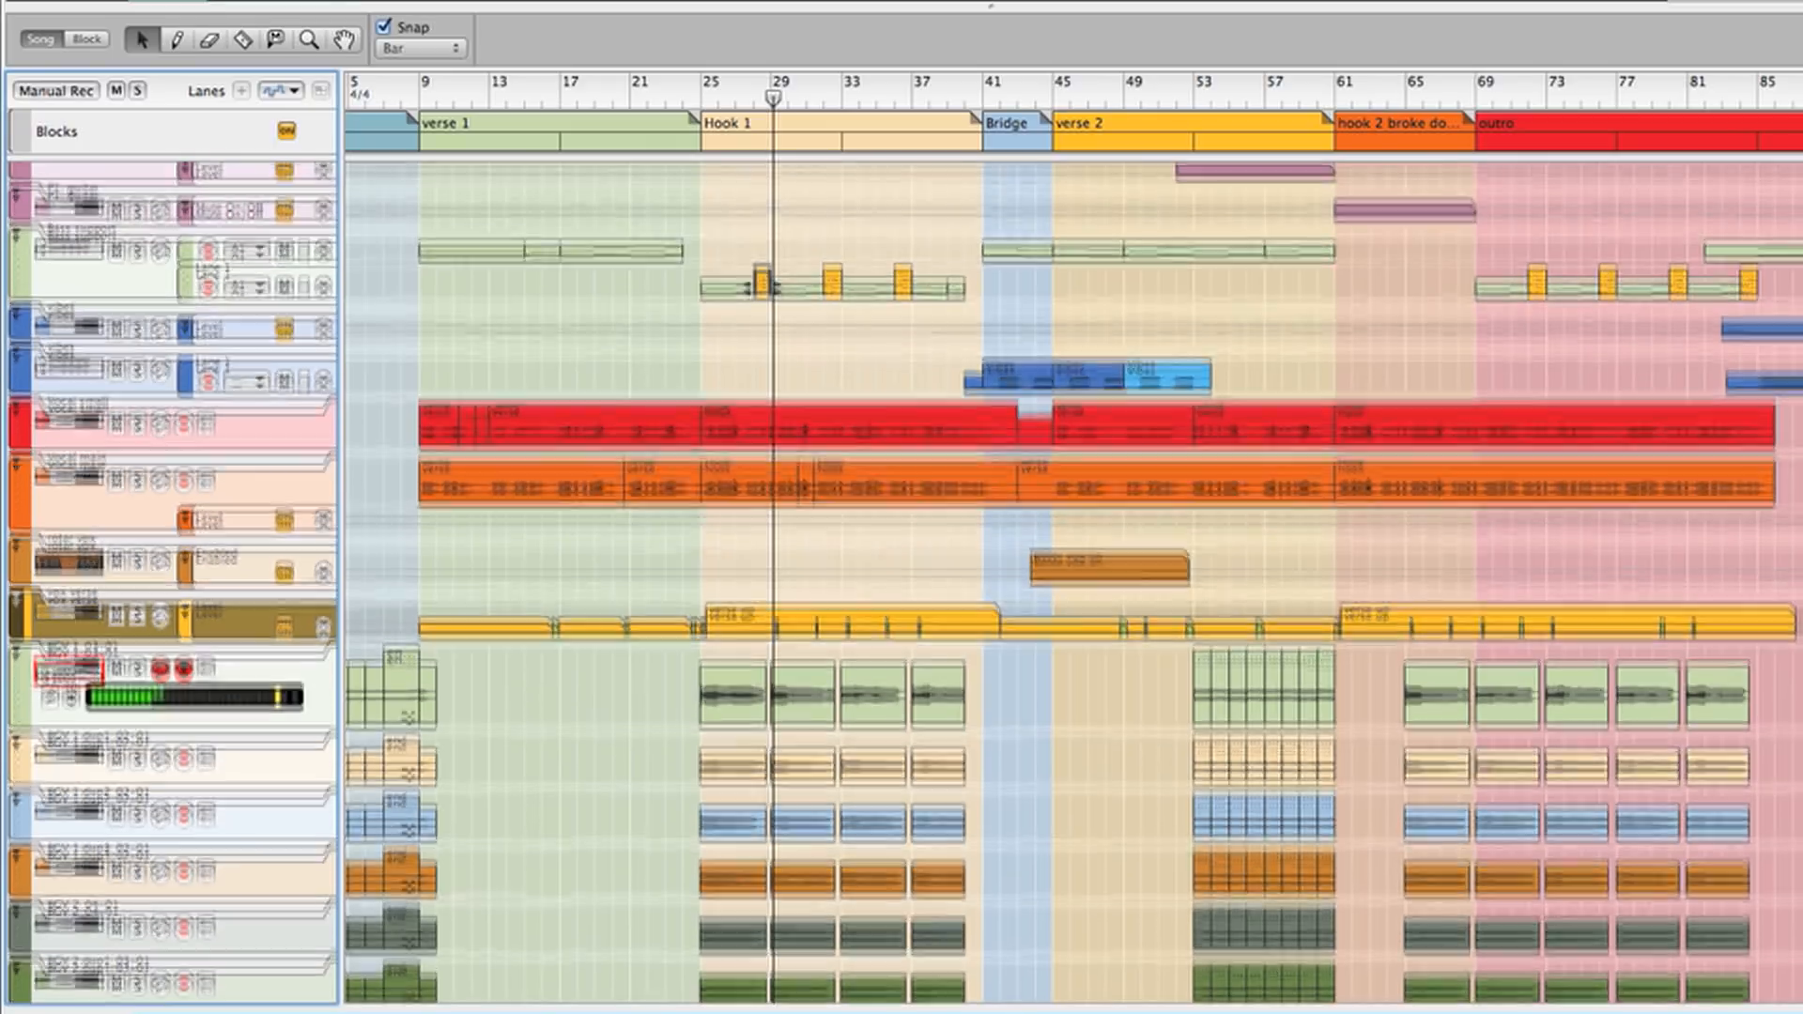
scroll(1074, 583, "up", 5)
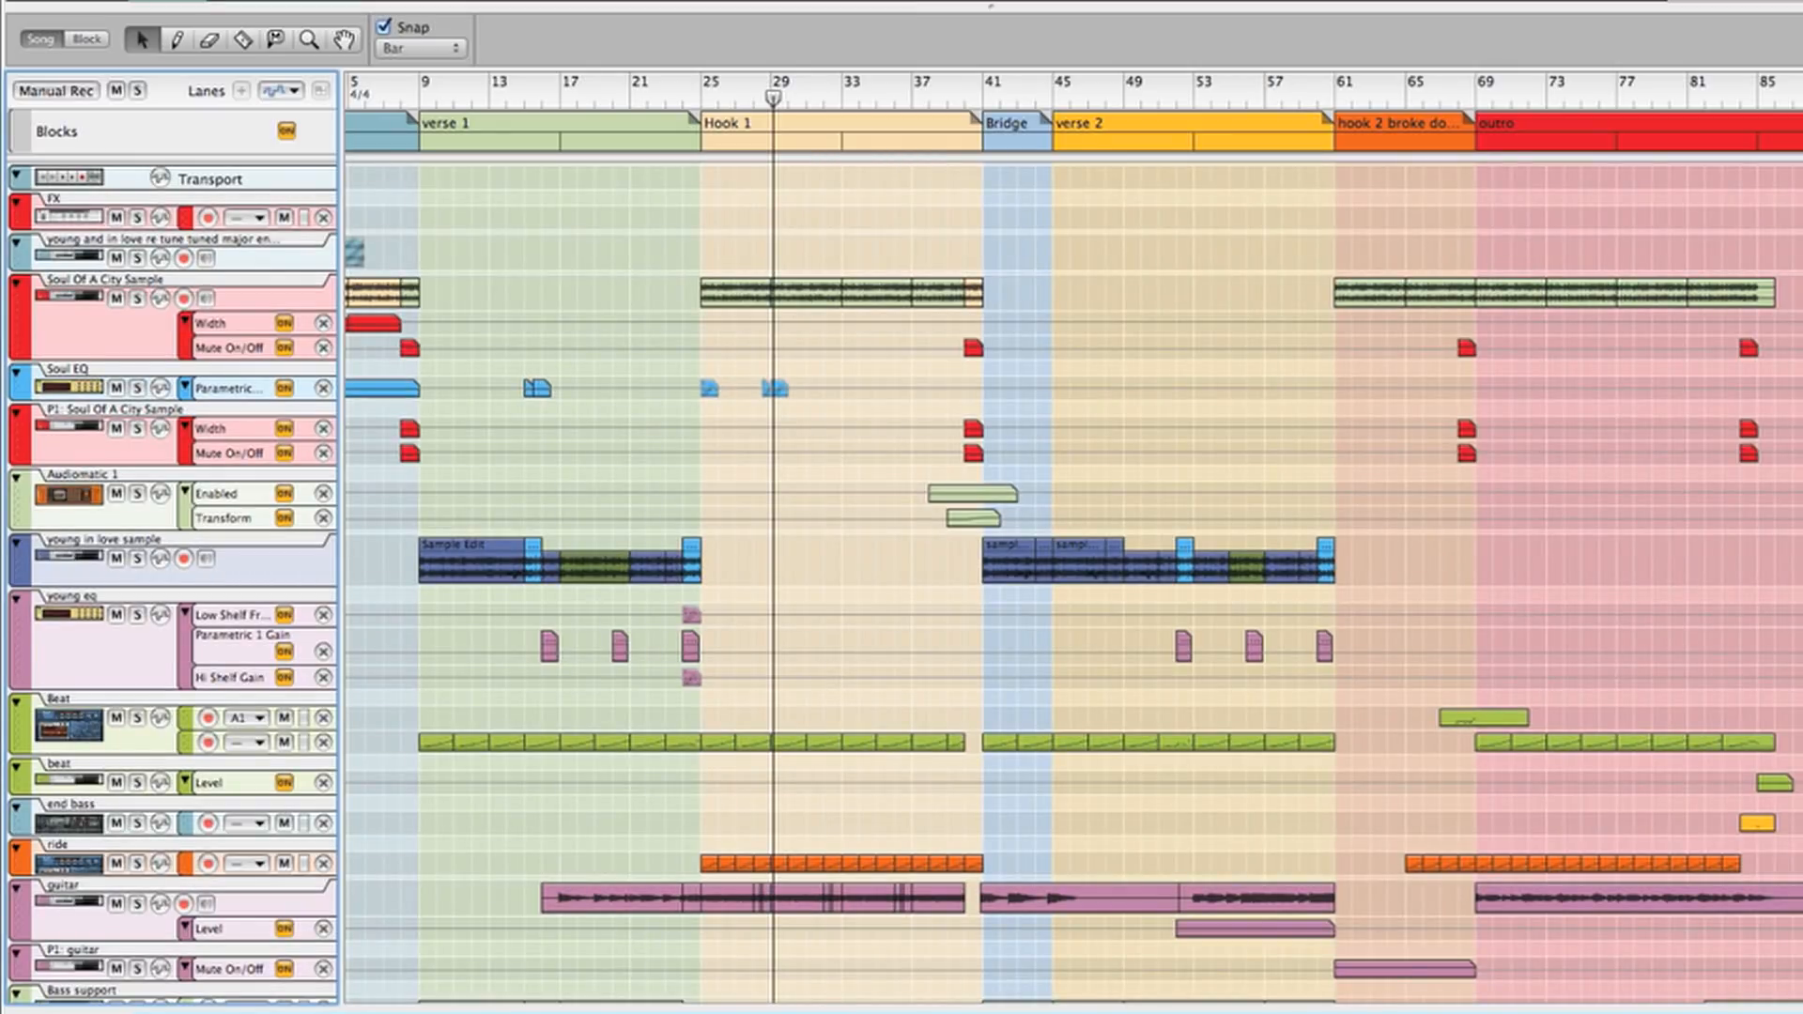
scroll(762, 662, "down", 9)
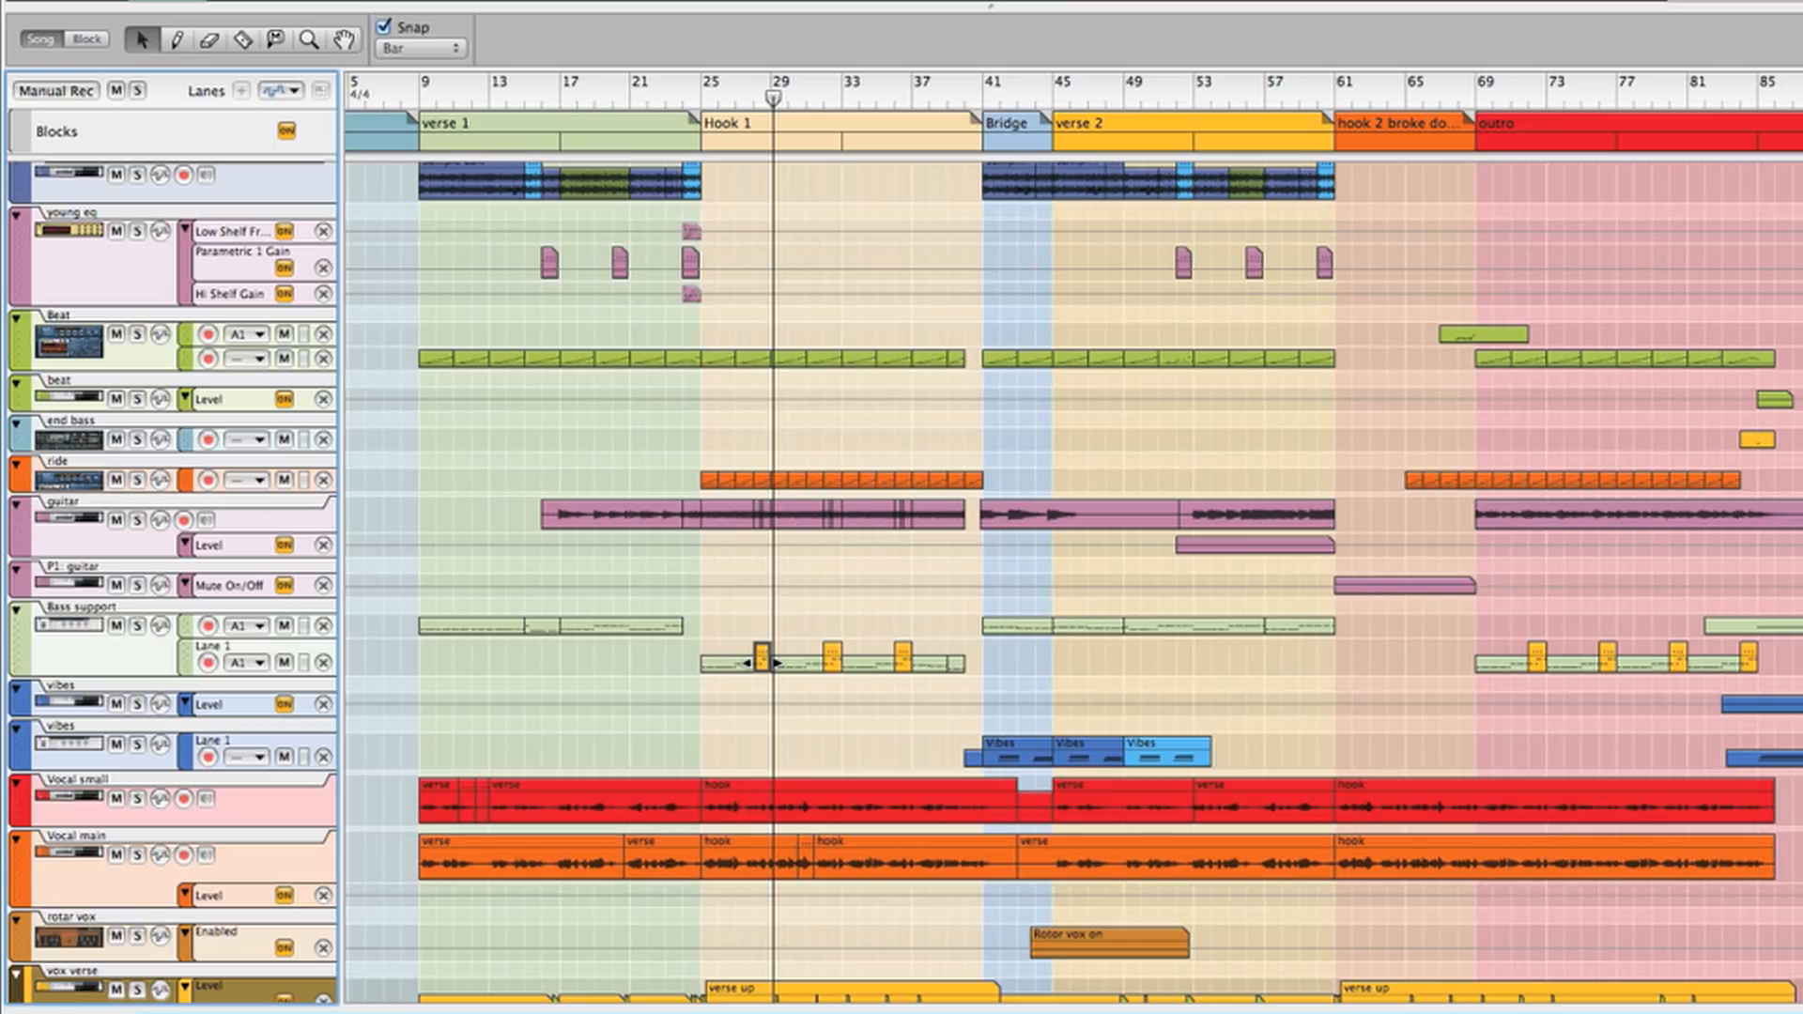
Select the end bass track and audition the end of the outro from bar 85 and again from bar 83.
left_click(54, 436)
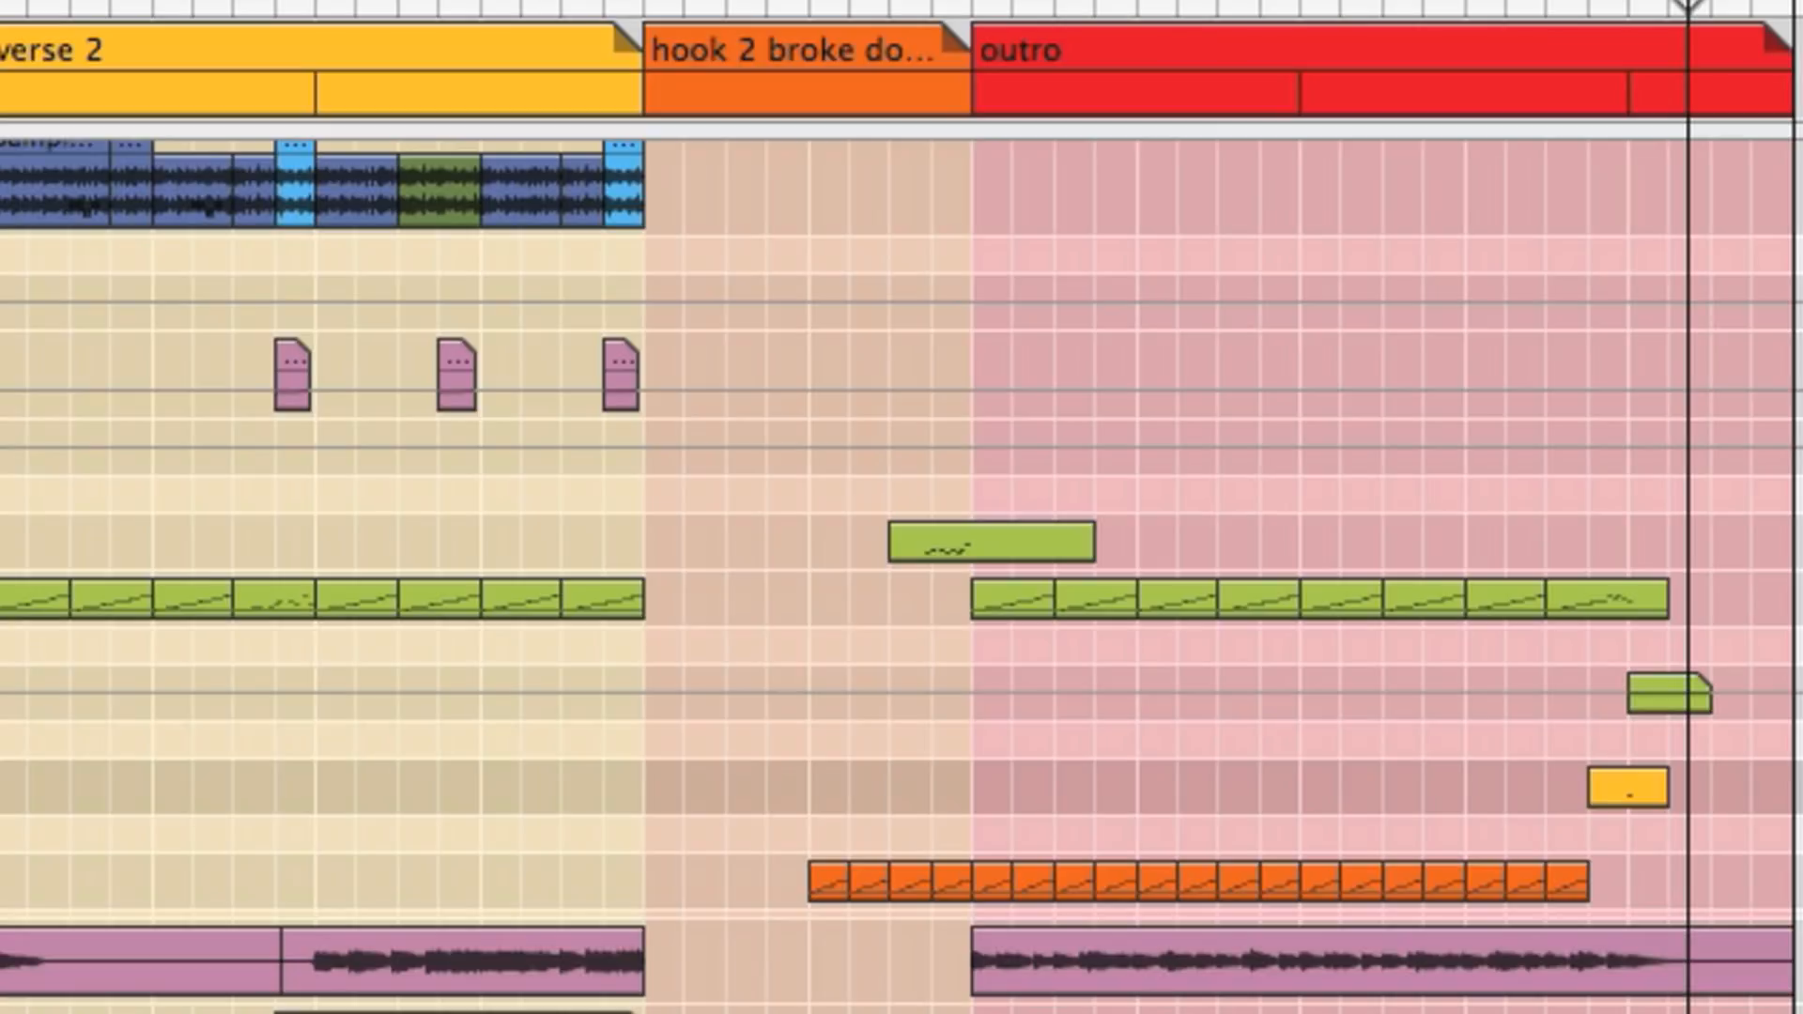
left_click(1626, 5)
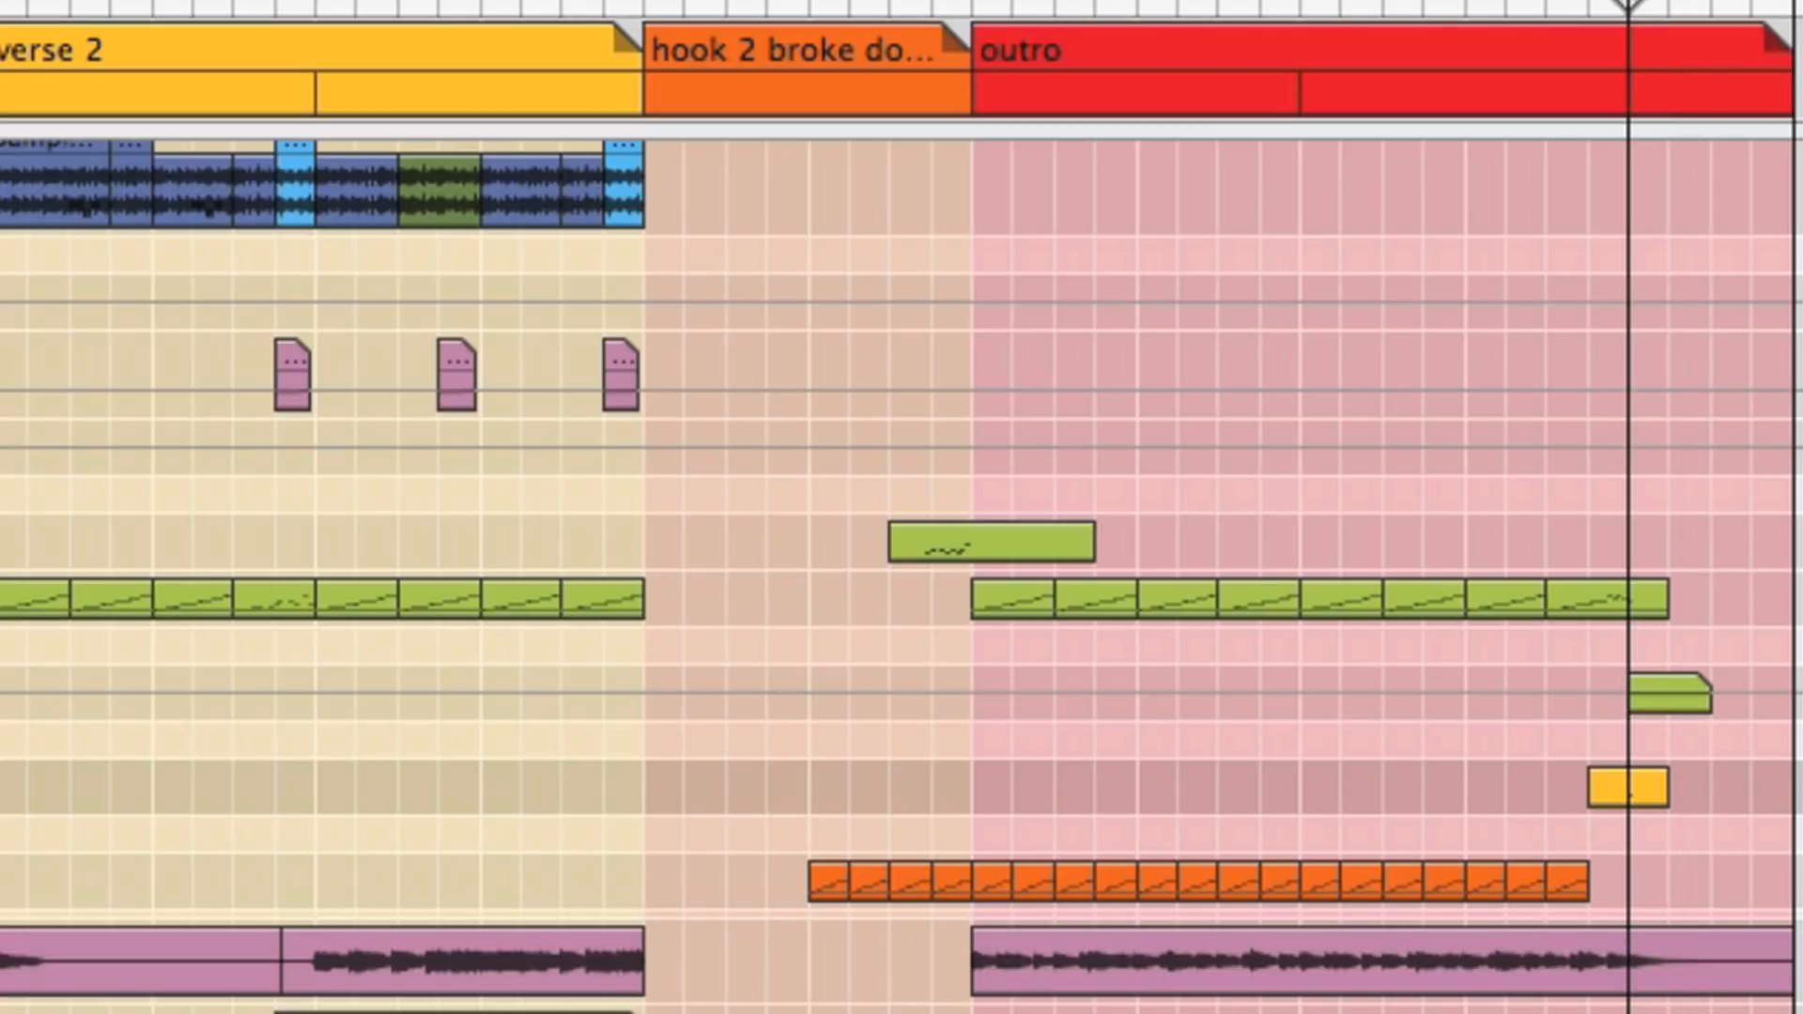
left_click(1545, 4)
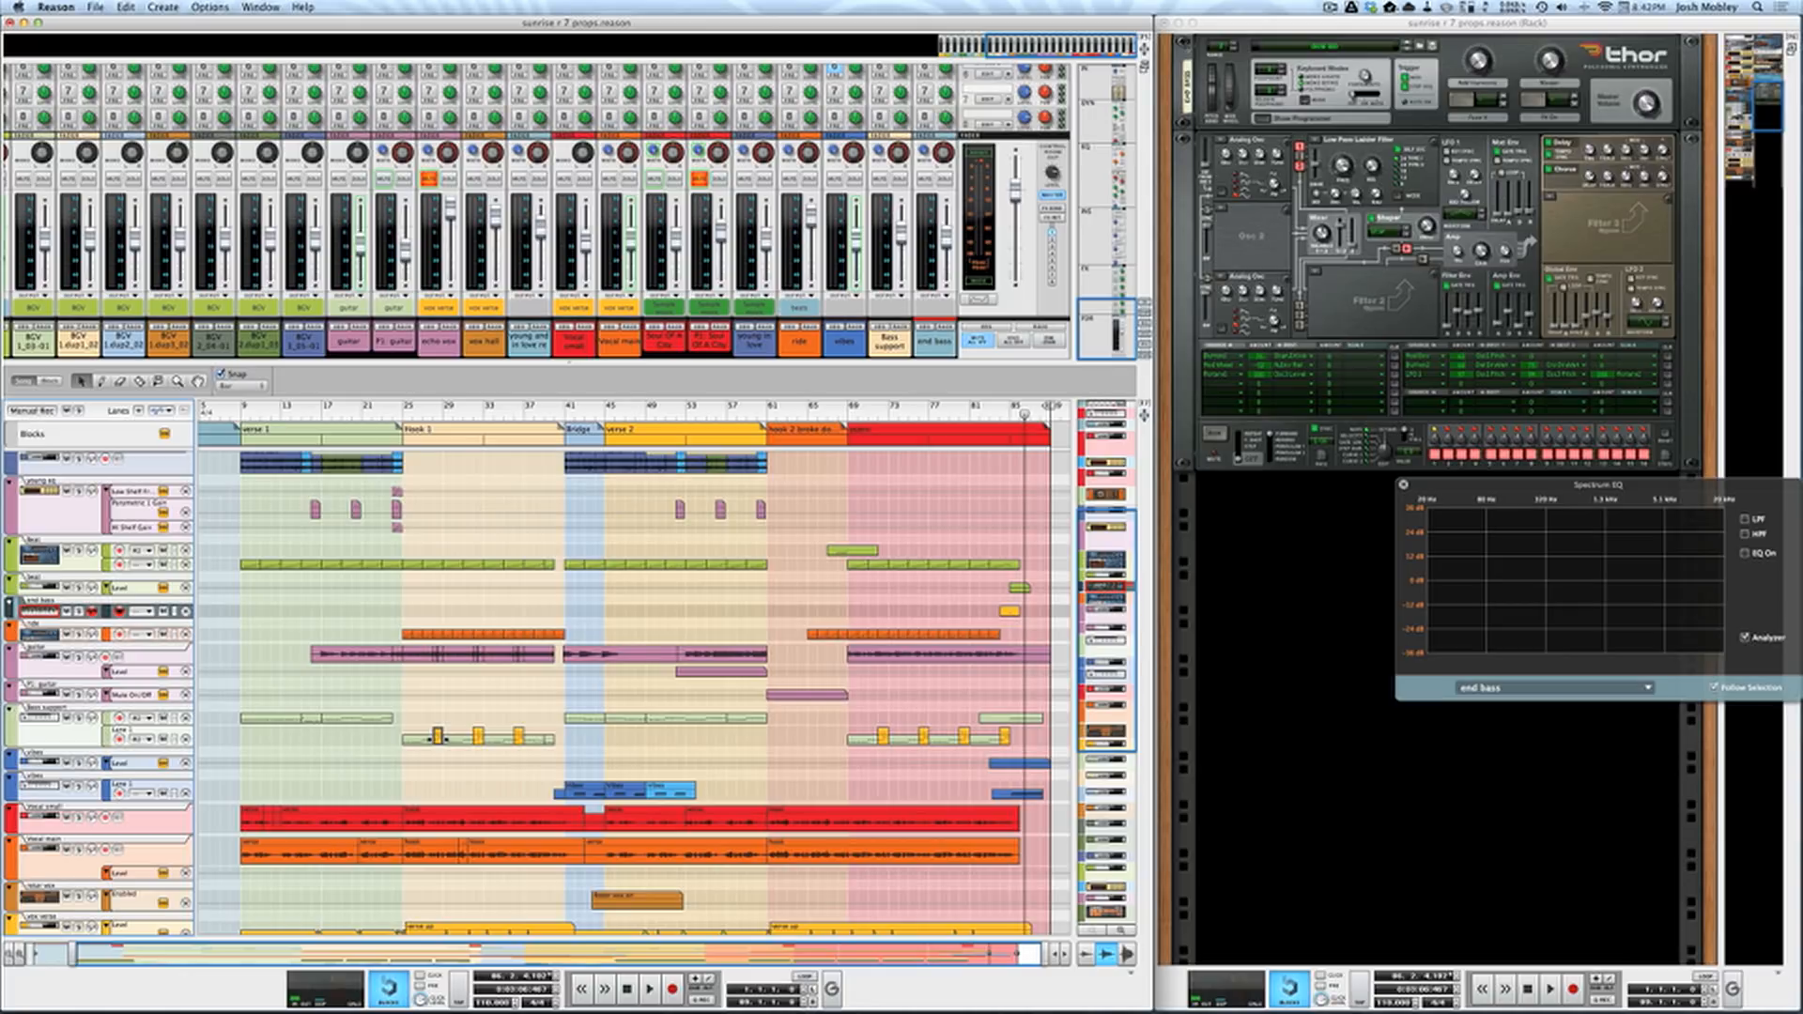
scroll(481, 211, "left", 8)
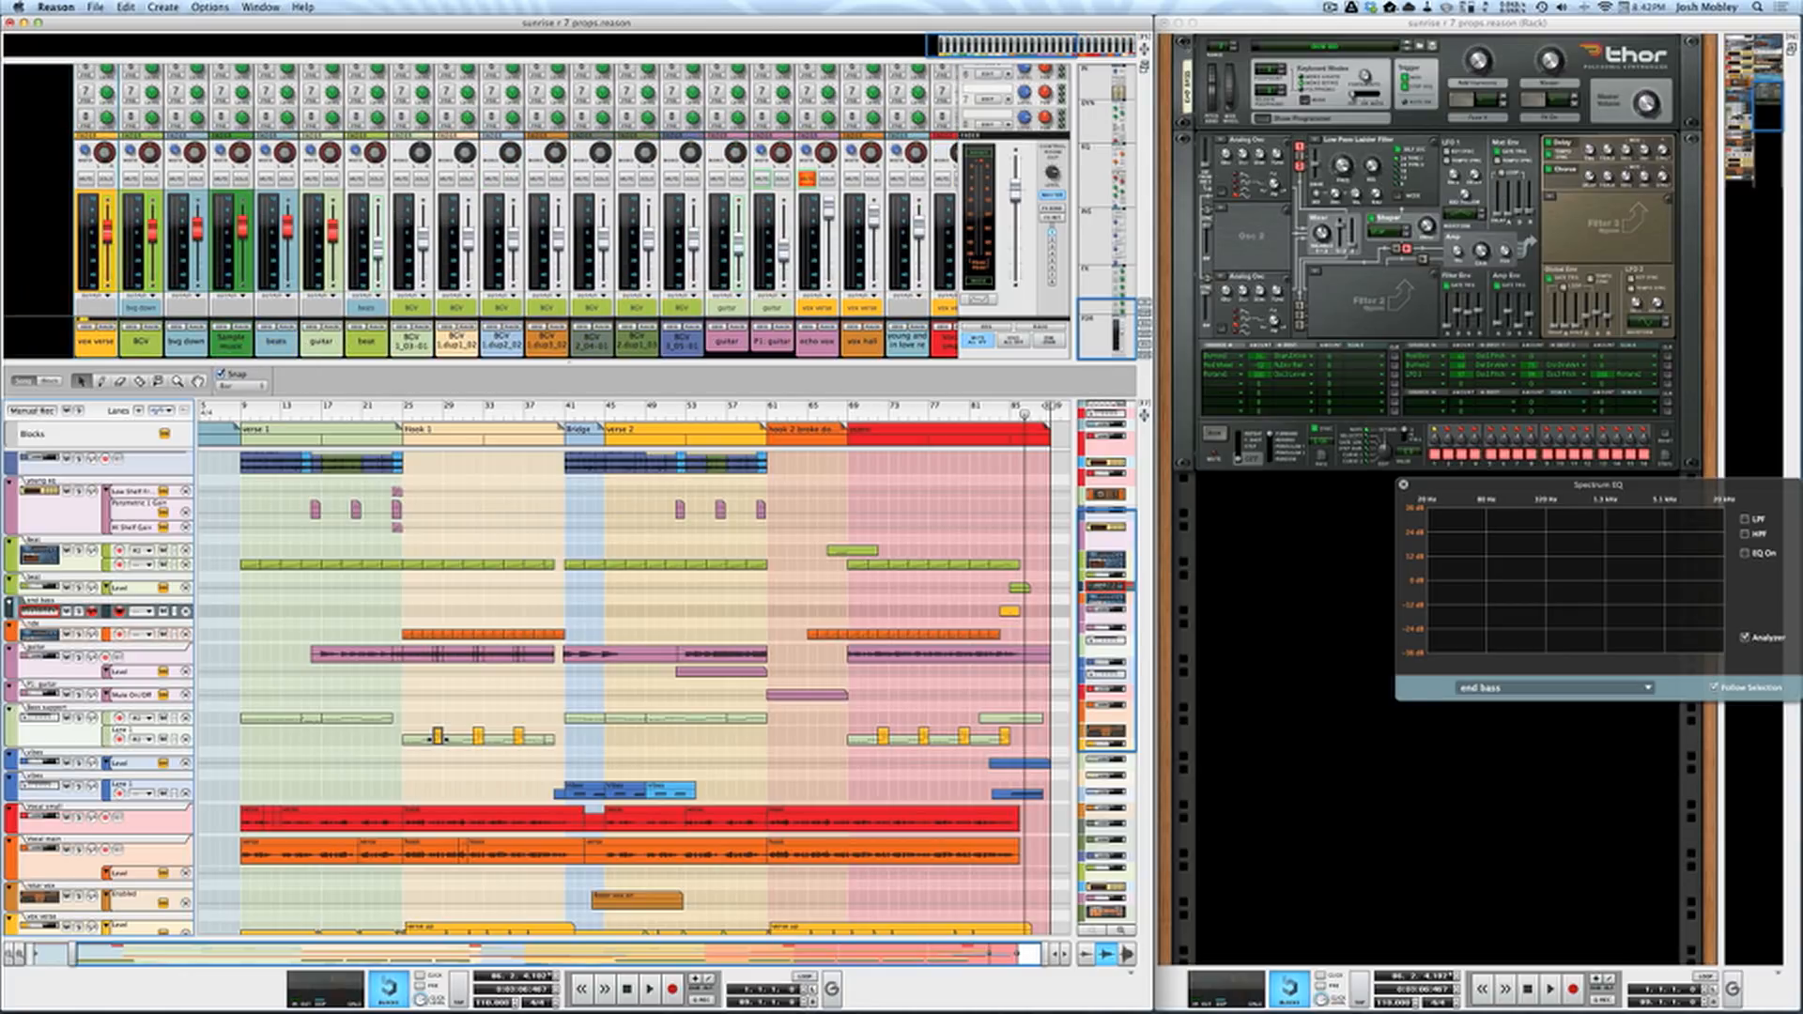